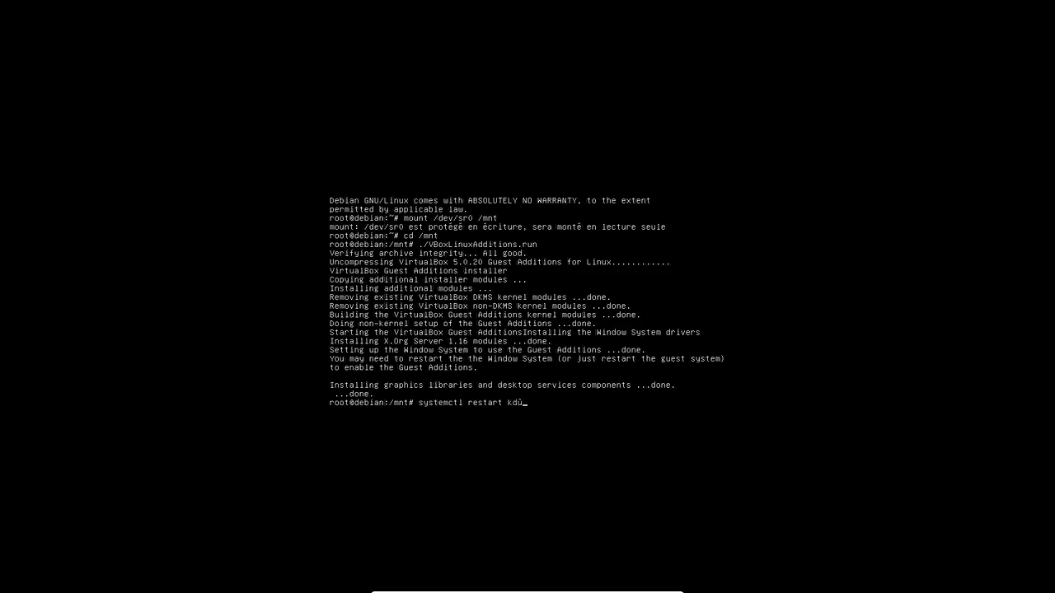
# - Restart the kdm display manager and log in to the desktop with the account's user name and password
pyautogui.press('Return')
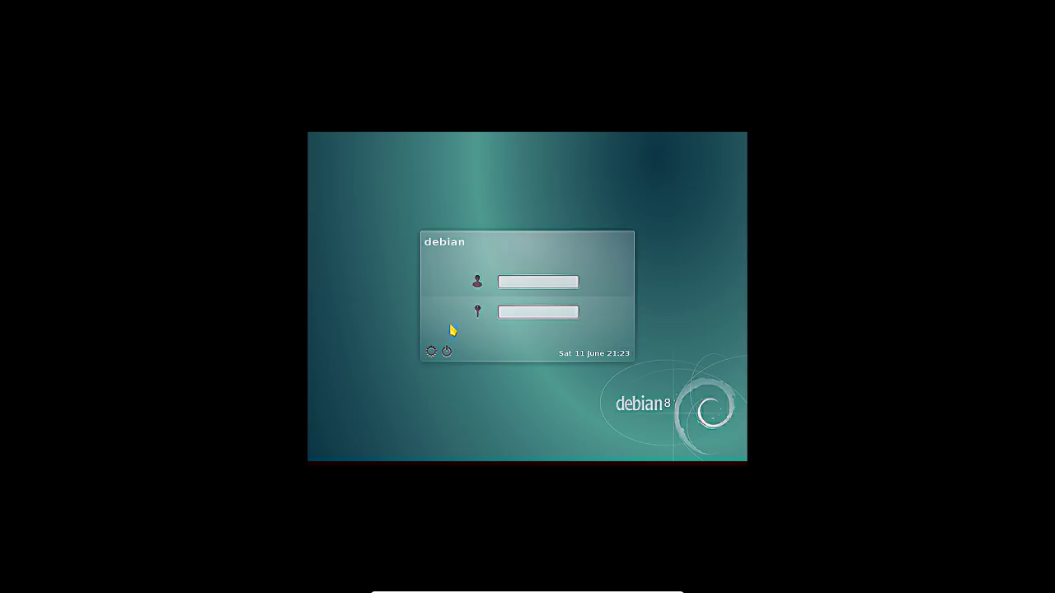
pyautogui.write('ien')
pyautogui.press('Tab')
pyautogui.write('●●●●●●●')
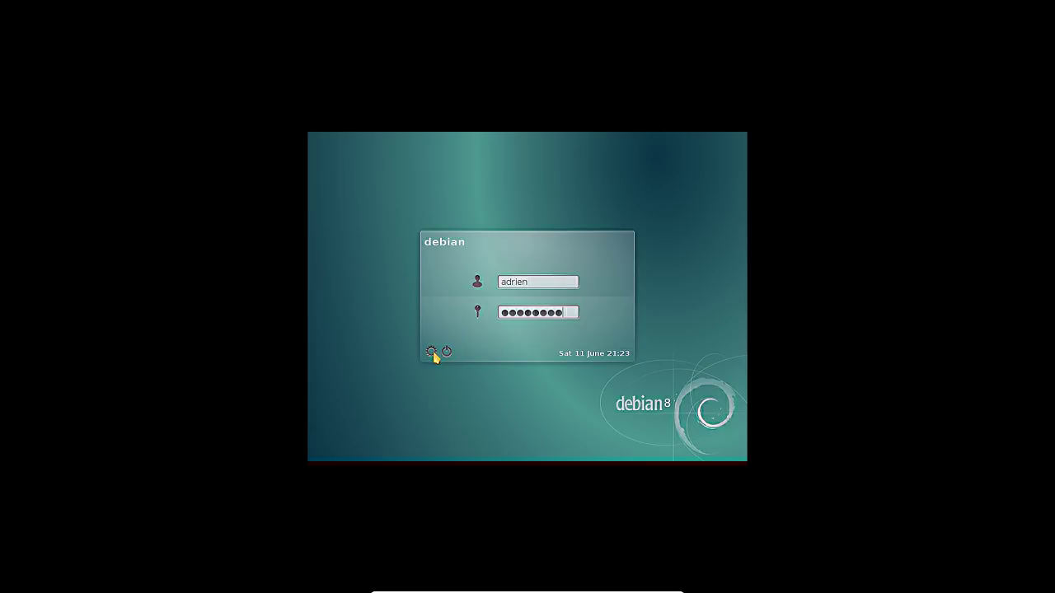
pyautogui.click(433, 352)
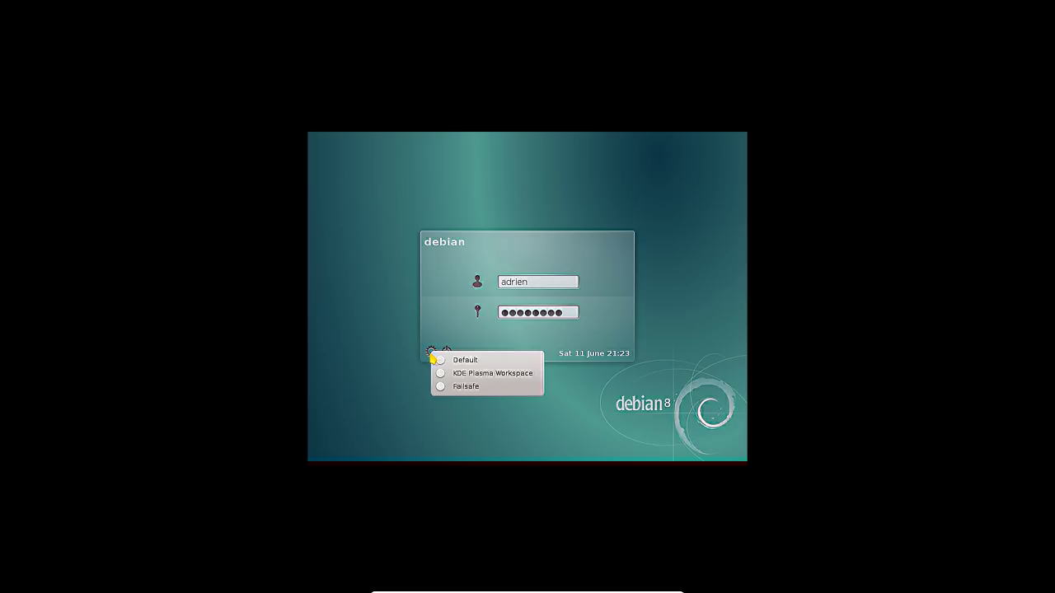
pyautogui.click(460, 336)
pyautogui.click(528, 311)
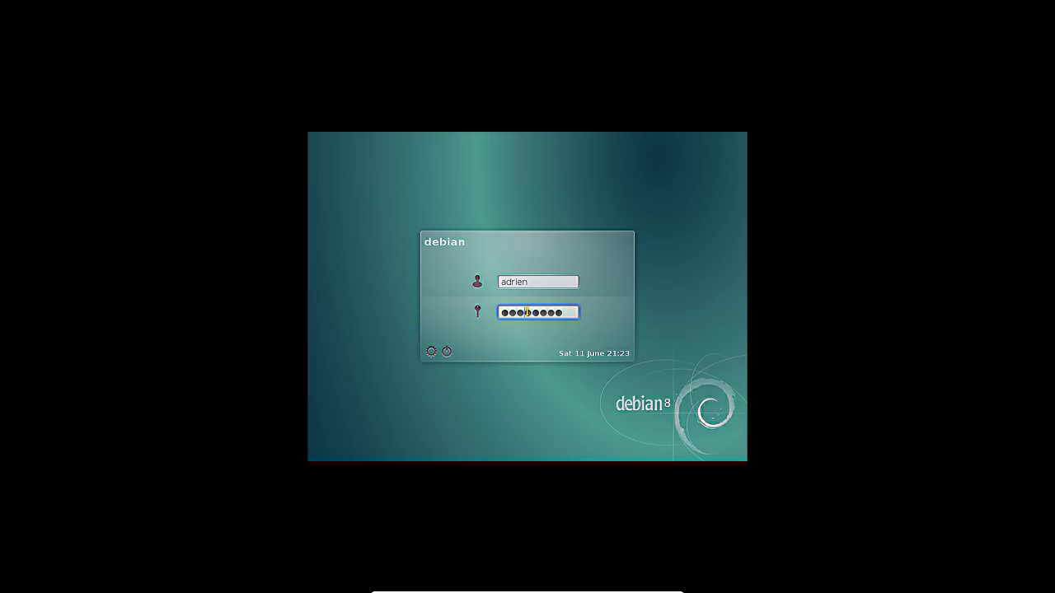
pyautogui.press('Return')
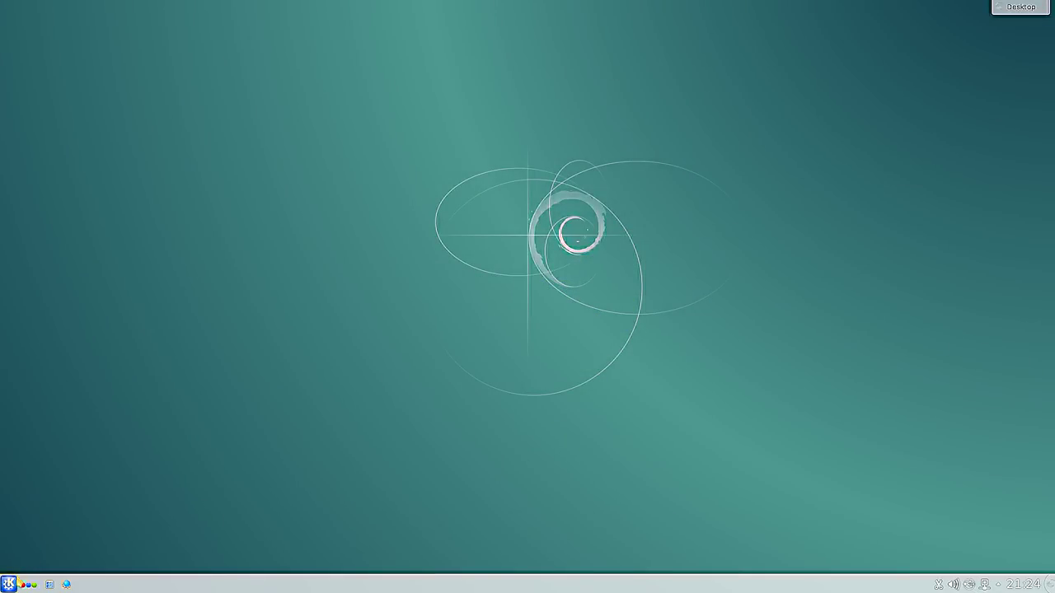
# - Find KInfoCenter by searching for kinfoc, review its hardware information summary and close it
pyautogui.click(9, 583)
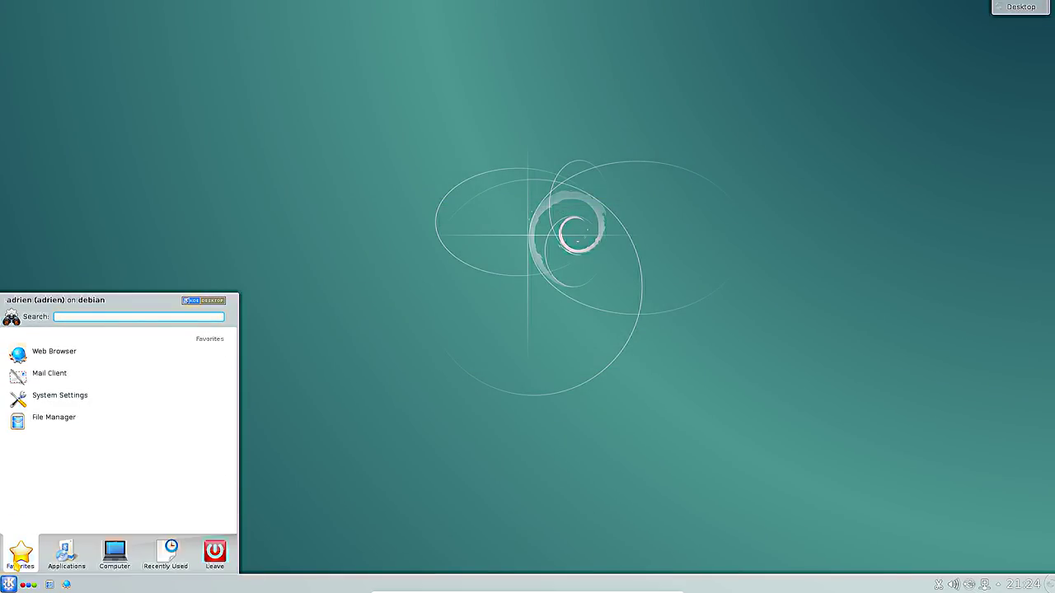
pyautogui.write('kin')
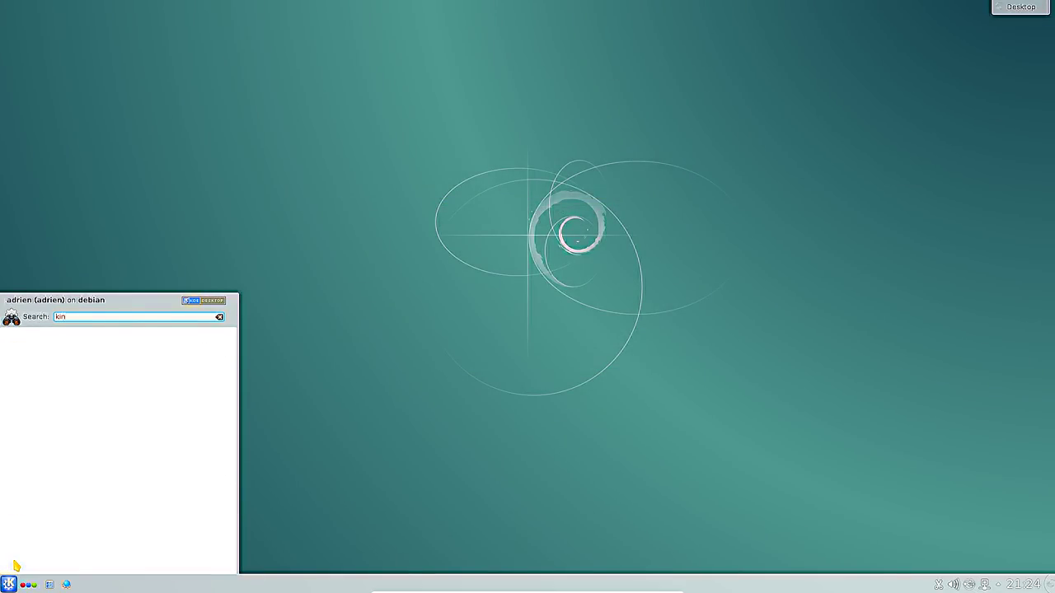
pyautogui.hotkey('alt', 'F1')
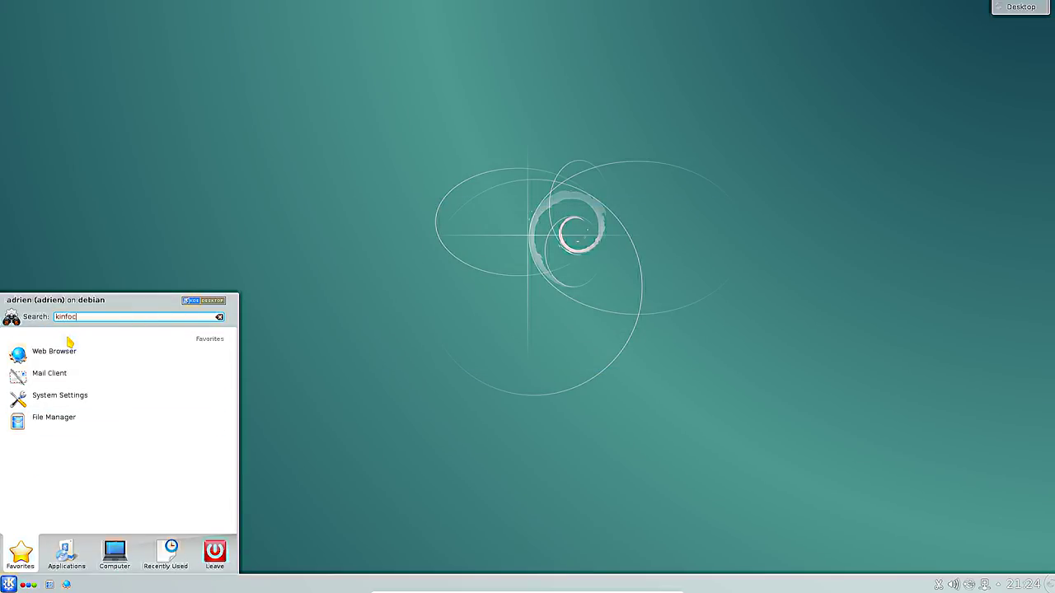
pyautogui.write('kinfoc')
pyautogui.click(67, 341)
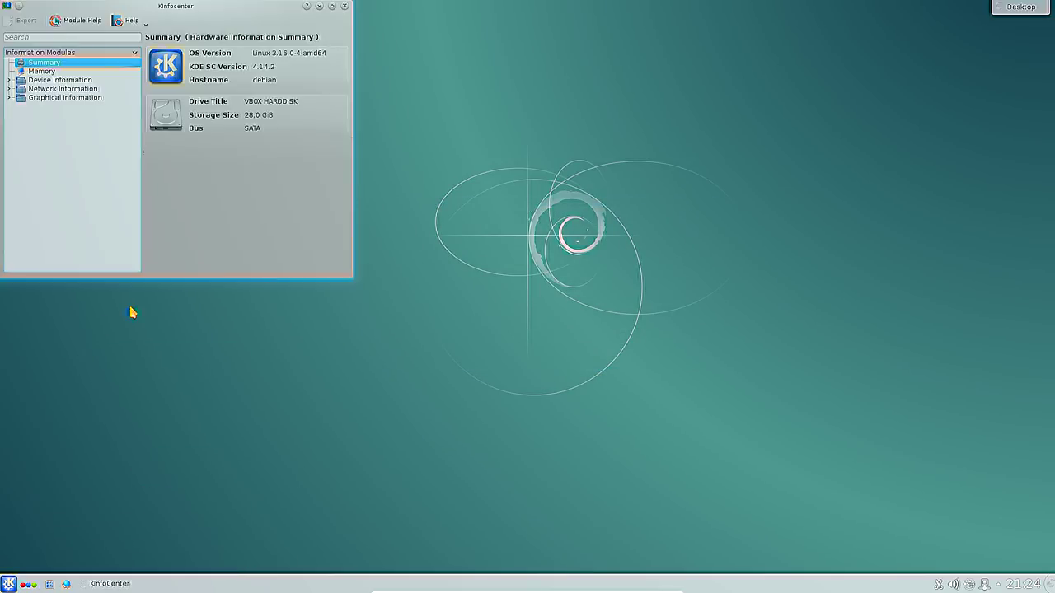
pyautogui.moveTo(206, 10); pyautogui.dragTo(425, 97)
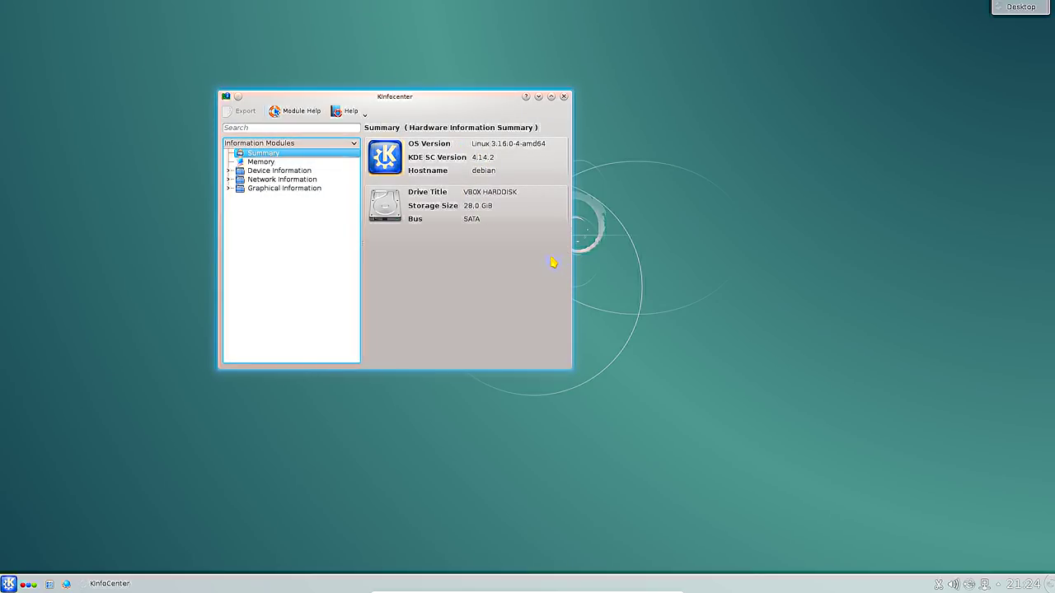
pyautogui.click(564, 96)
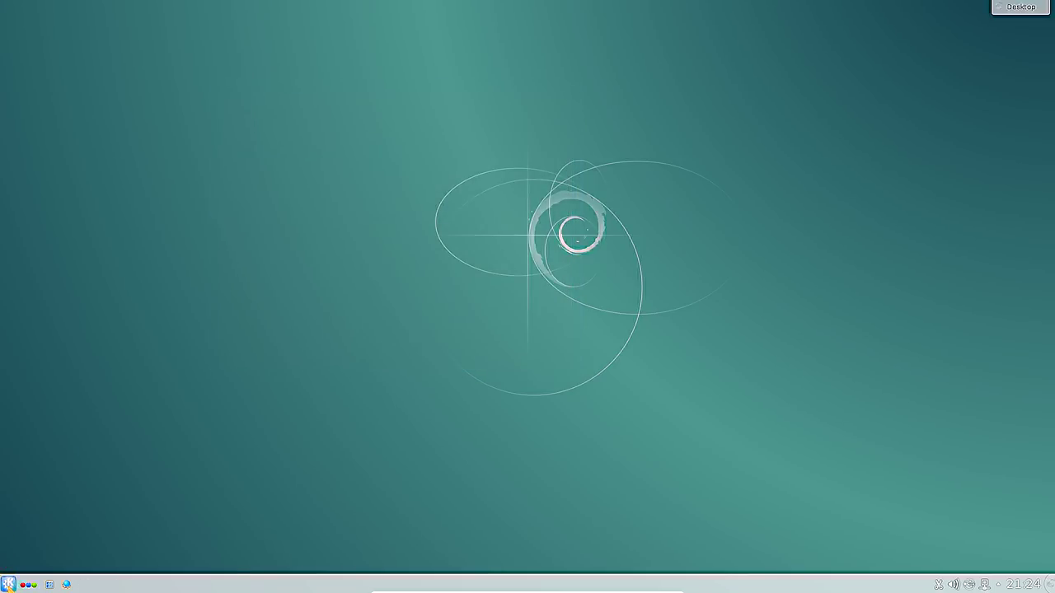
# - Open System Settings from the Settings category, enlarge its window and reposition it on the desktop
pyautogui.click(8, 584)
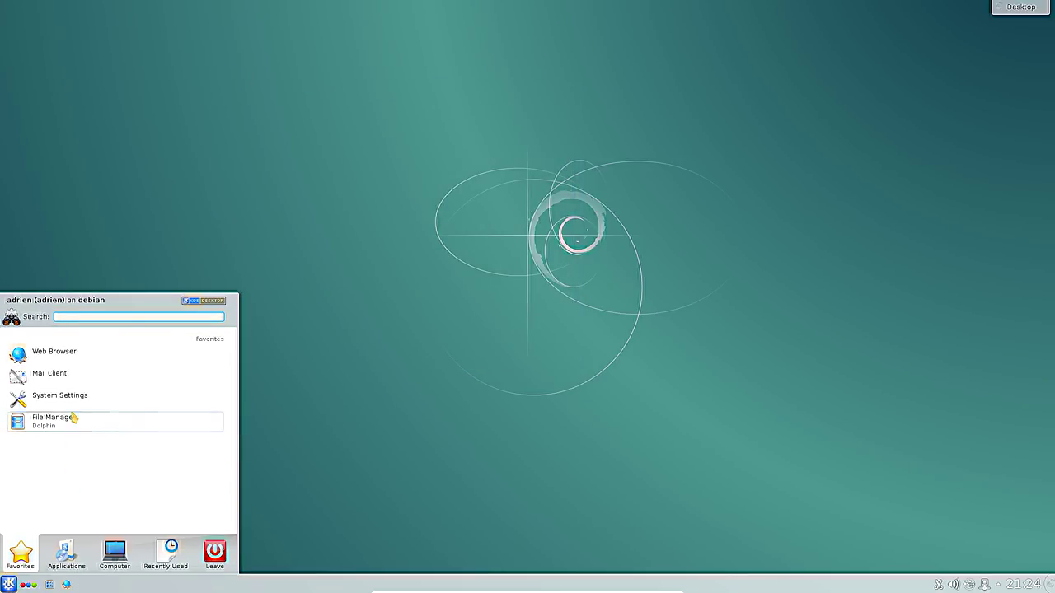
pyautogui.click(71, 566)
pyautogui.scroll(-1, 82, 490)
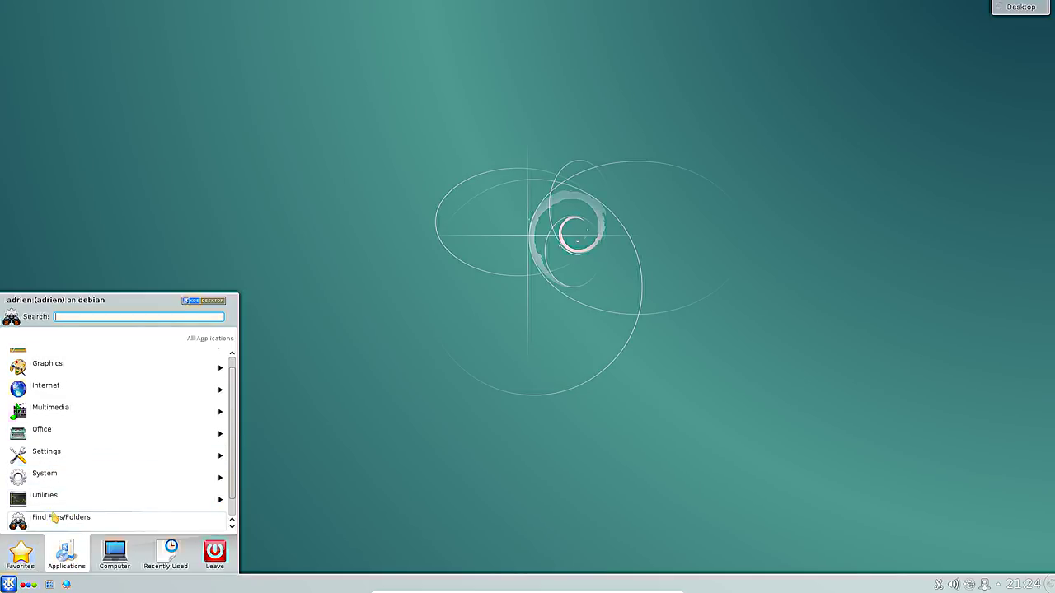
pyautogui.click(62, 459)
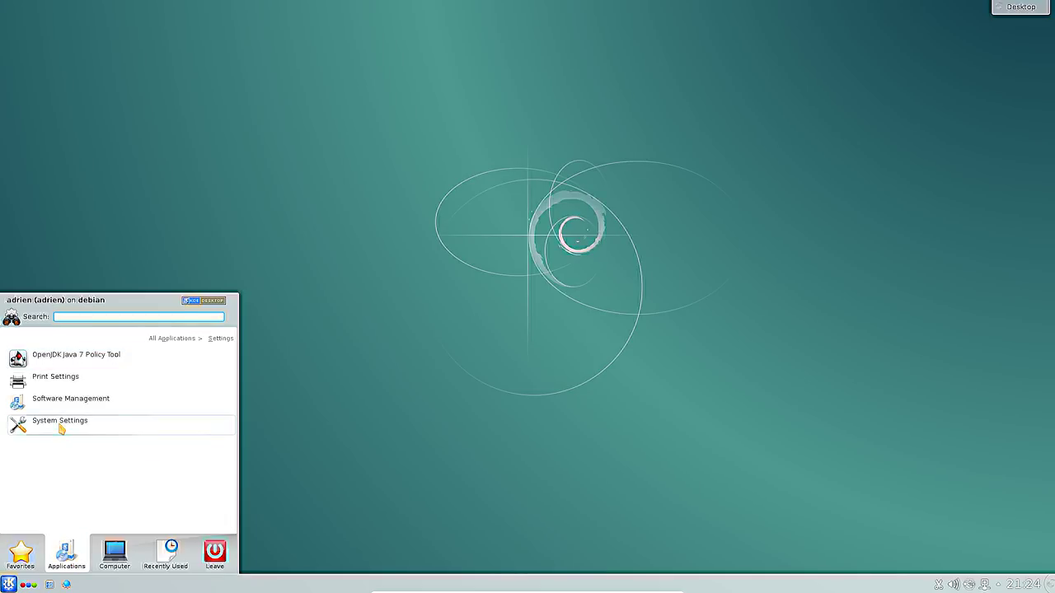
pyautogui.click(61, 423)
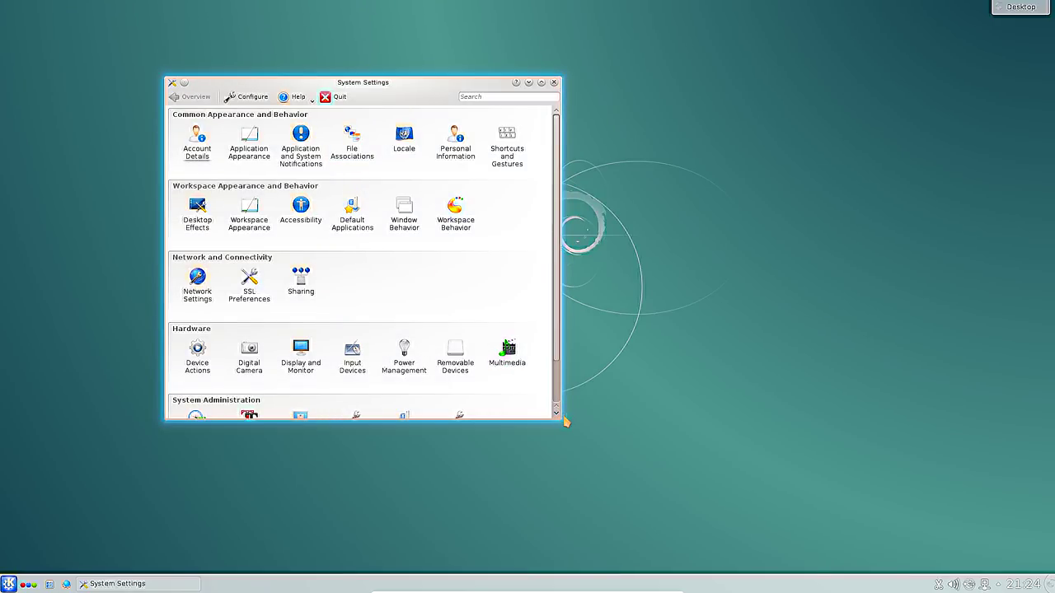
pyautogui.moveTo(562, 421); pyautogui.dragTo(752, 536)
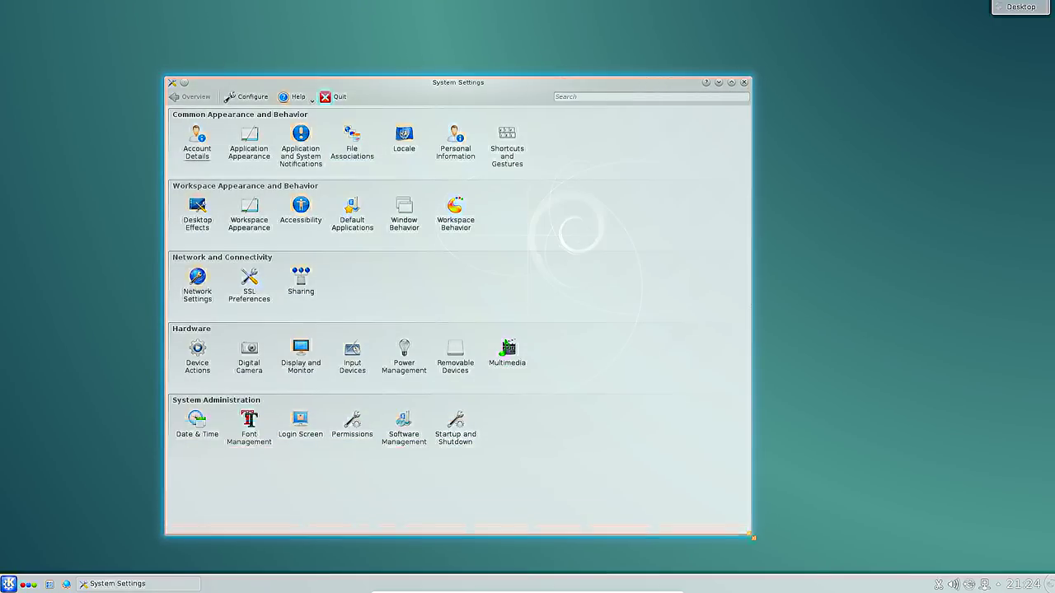
pyautogui.moveTo(402, 85); pyautogui.dragTo(428, 47)
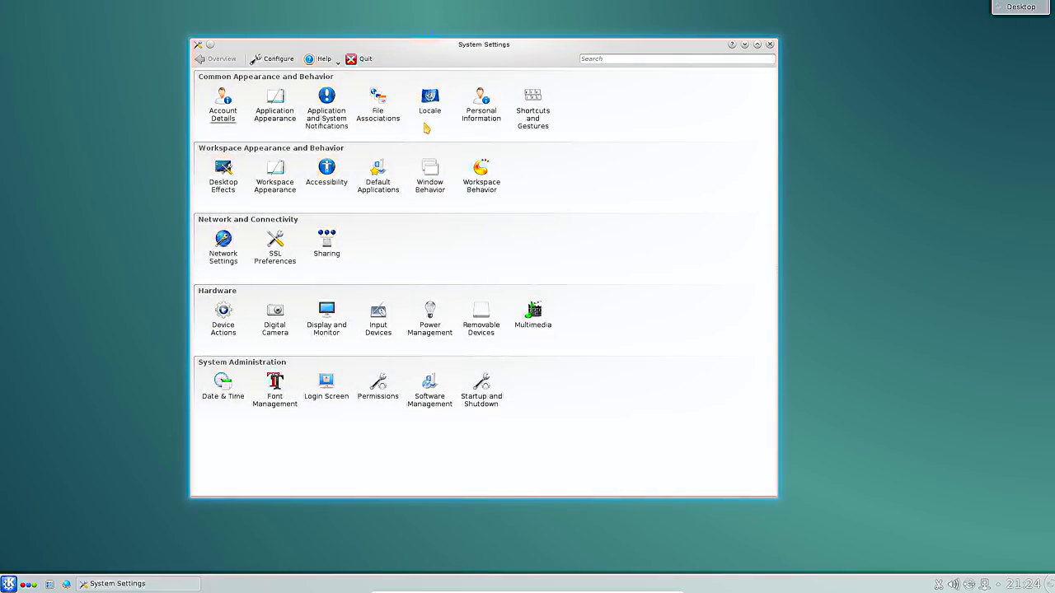
# - Check the available languages in the Locale settings and close System Settings
pyautogui.click(427, 113)
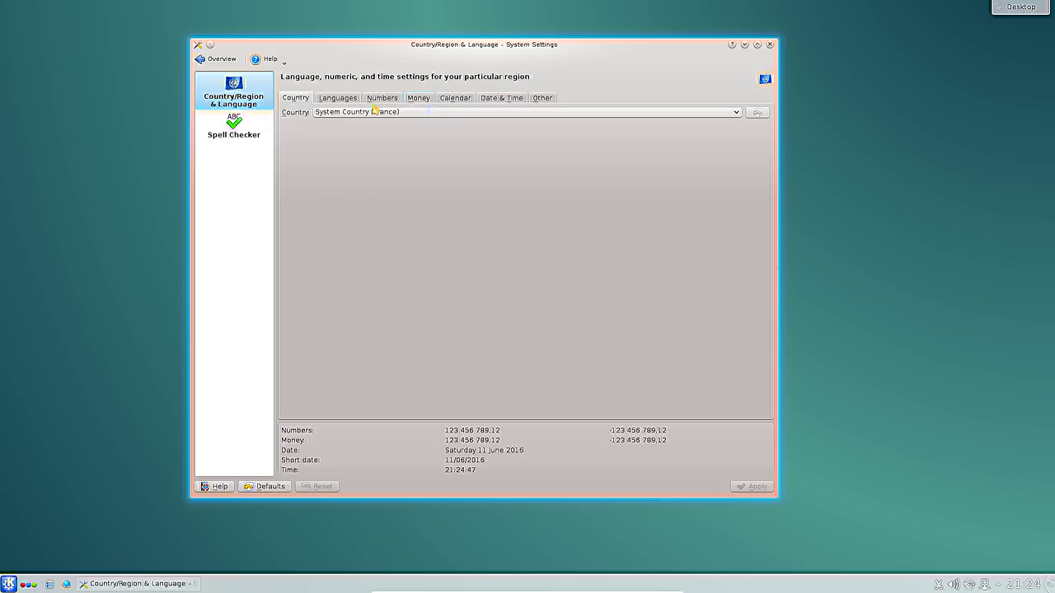
pyautogui.click(331, 100)
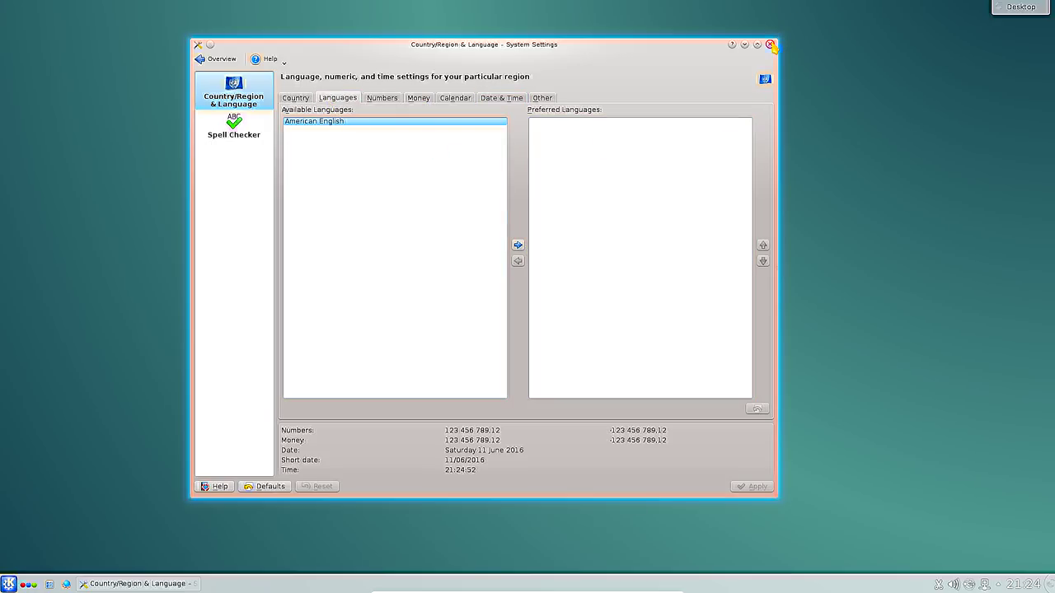
pyautogui.click(770, 44)
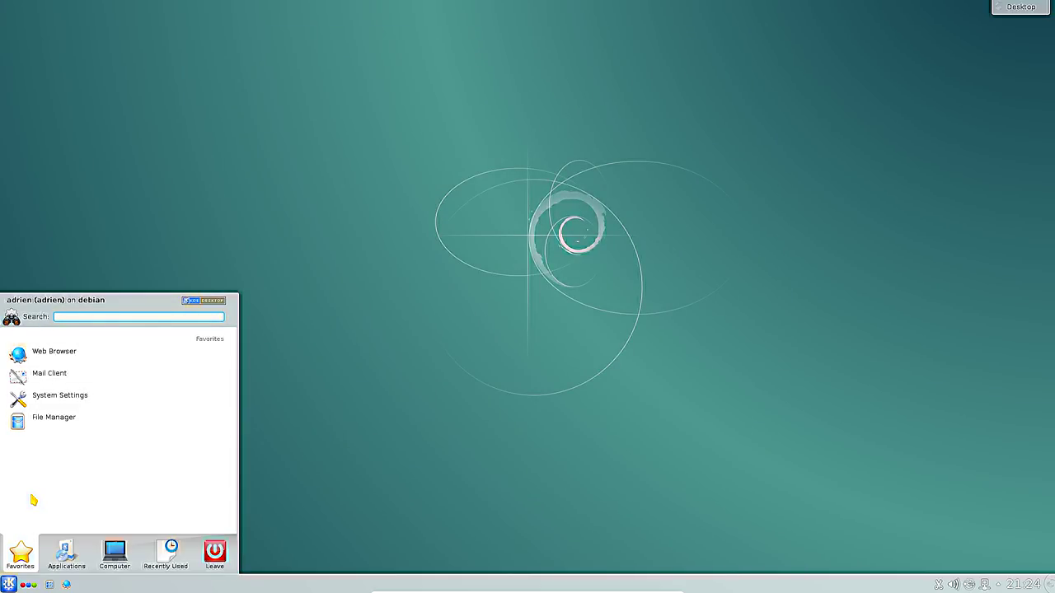
# - Switch the application launcher to the classic menu style
pyautogui.rightClick(9, 584)
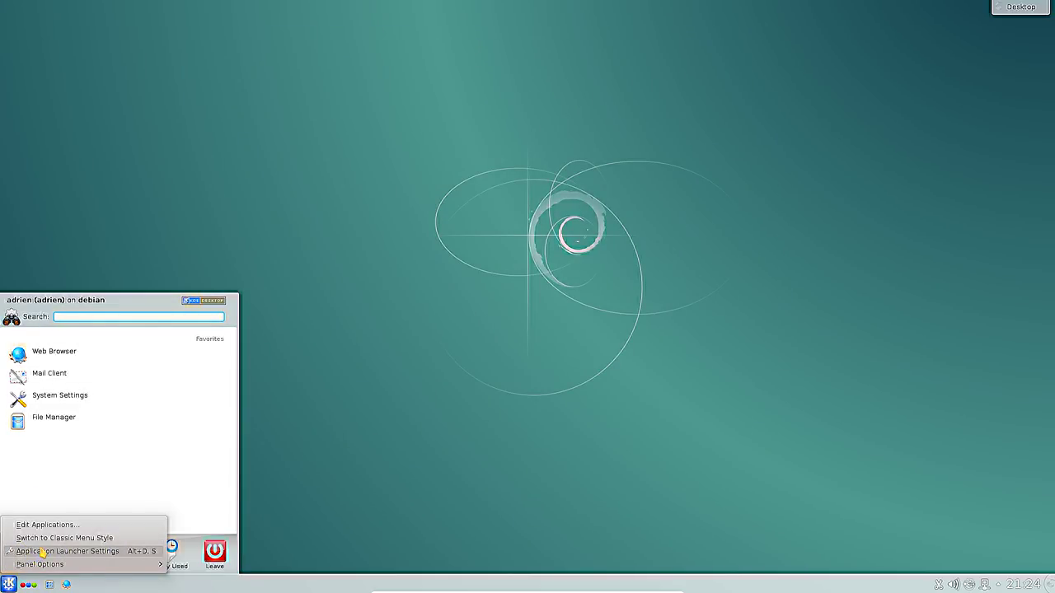
pyautogui.click(64, 538)
# - Open the Apper software manager from the launcher's System category
pyautogui.click(9, 584)
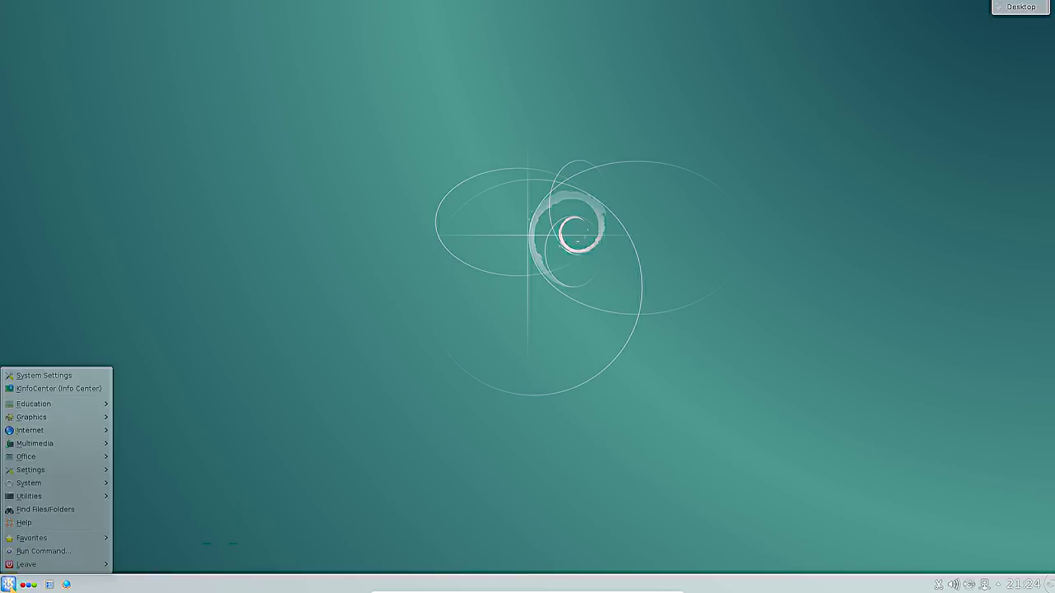
pyautogui.moveTo(58, 537)
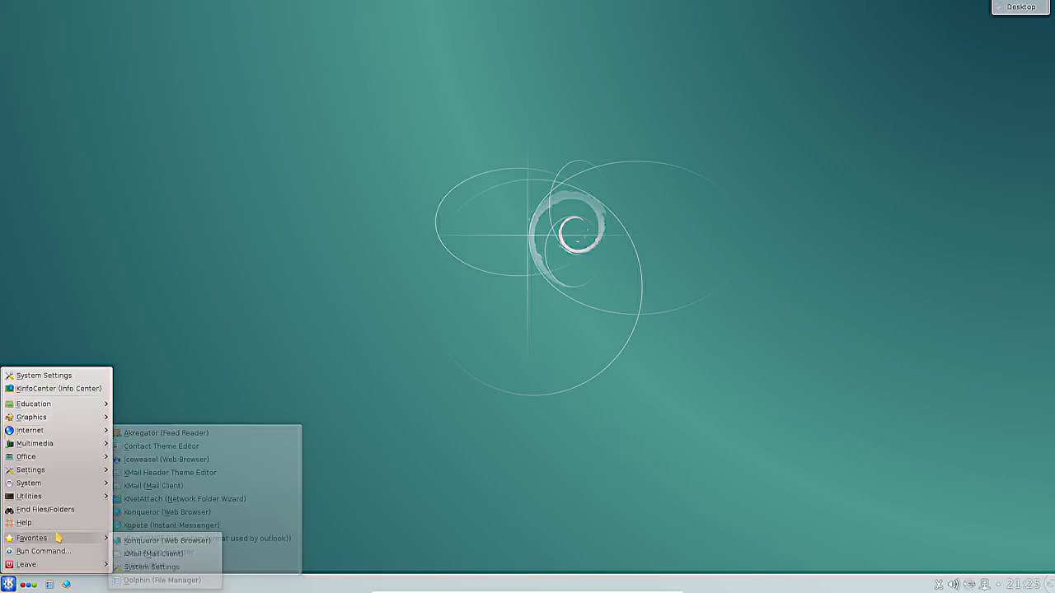
pyautogui.moveTo(56, 487)
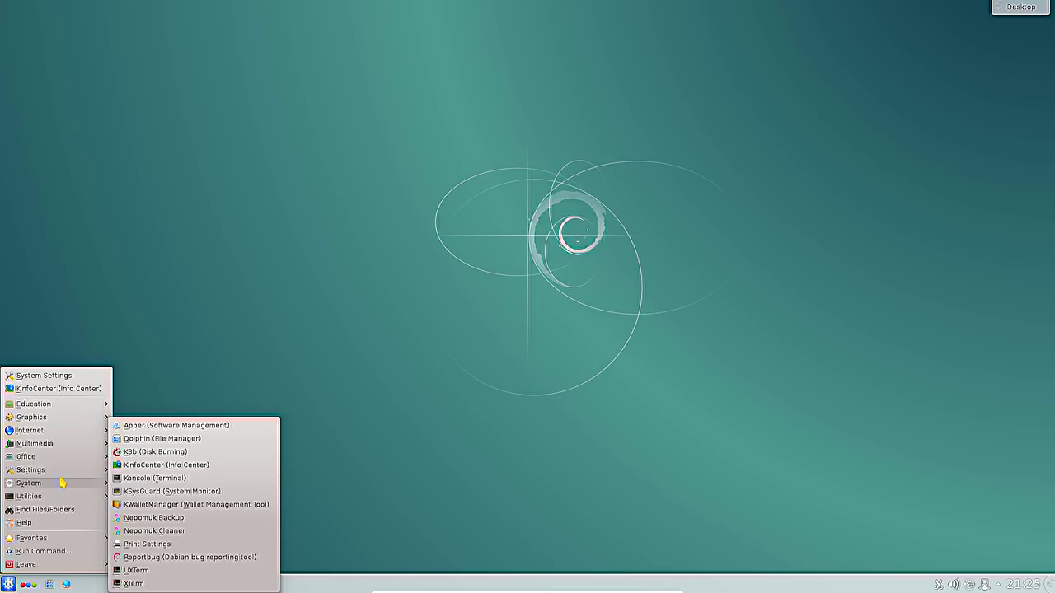
pyautogui.click(177, 425)
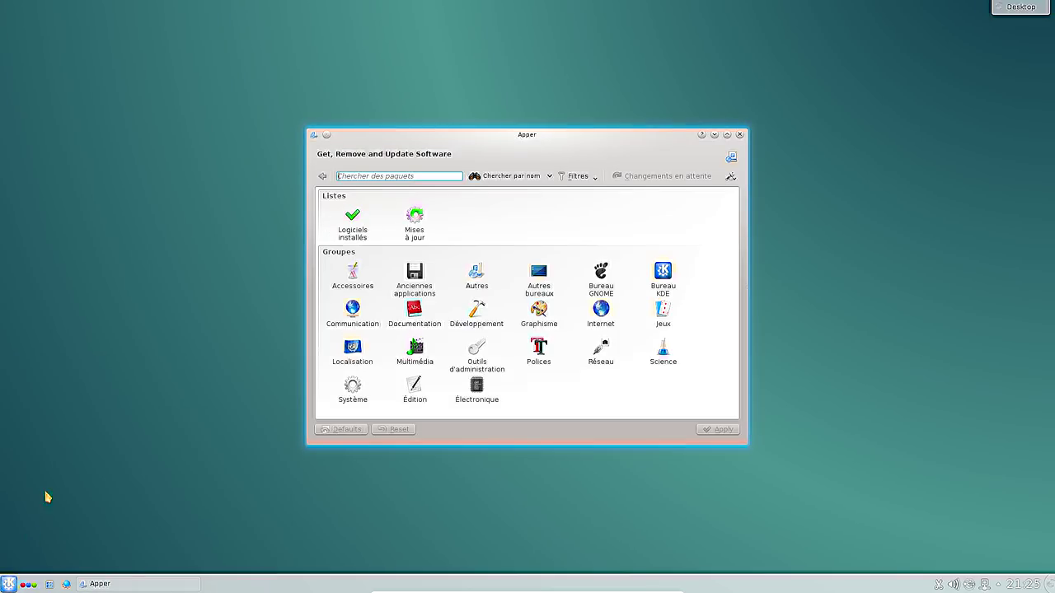
pyautogui.click(8, 583)
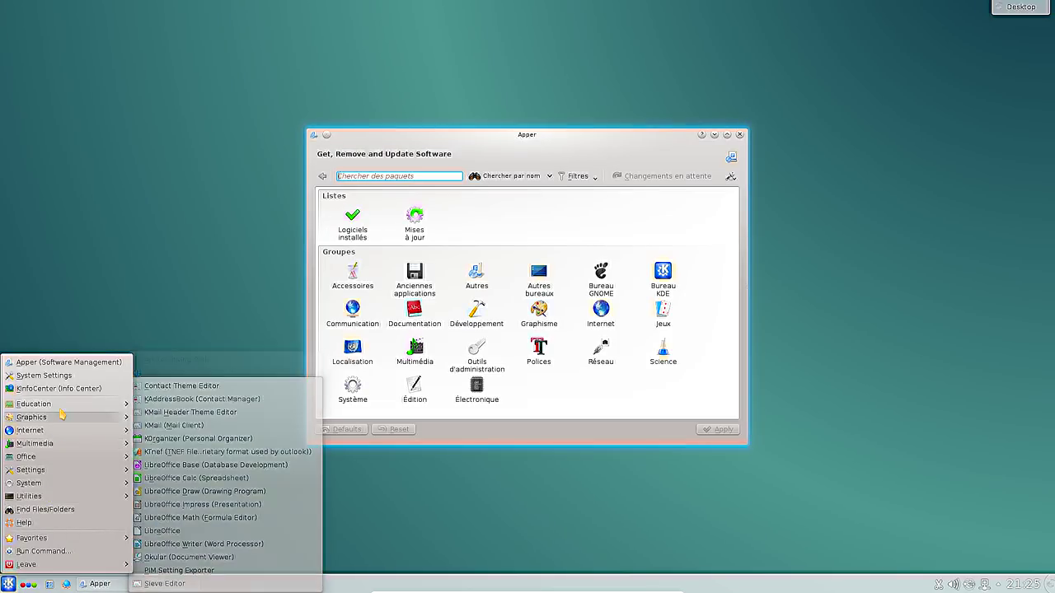
pyautogui.press('Escape')
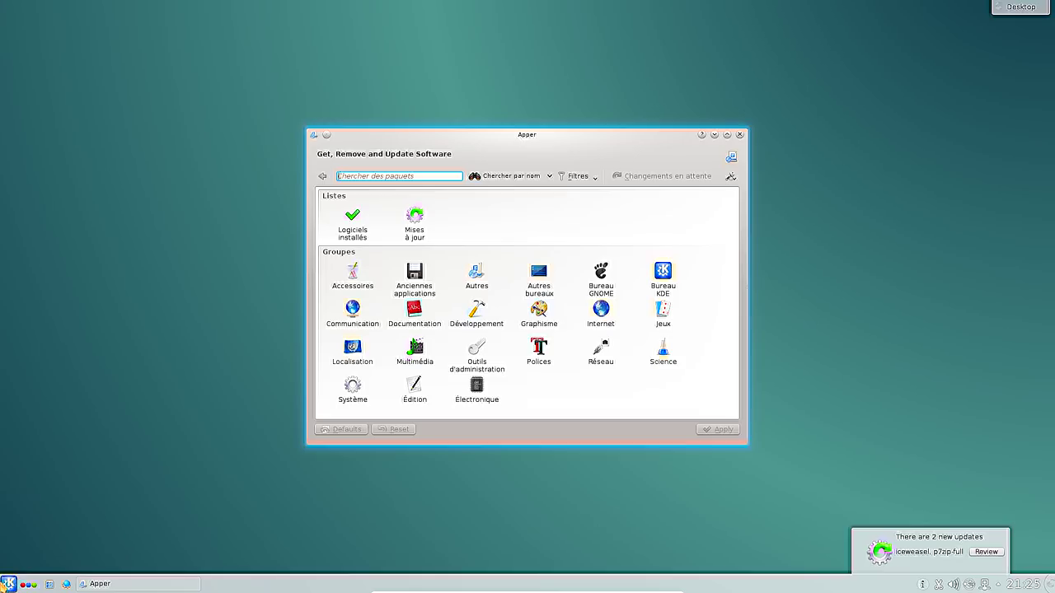
pyautogui.click(8, 583)
pyautogui.moveTo(55, 497)
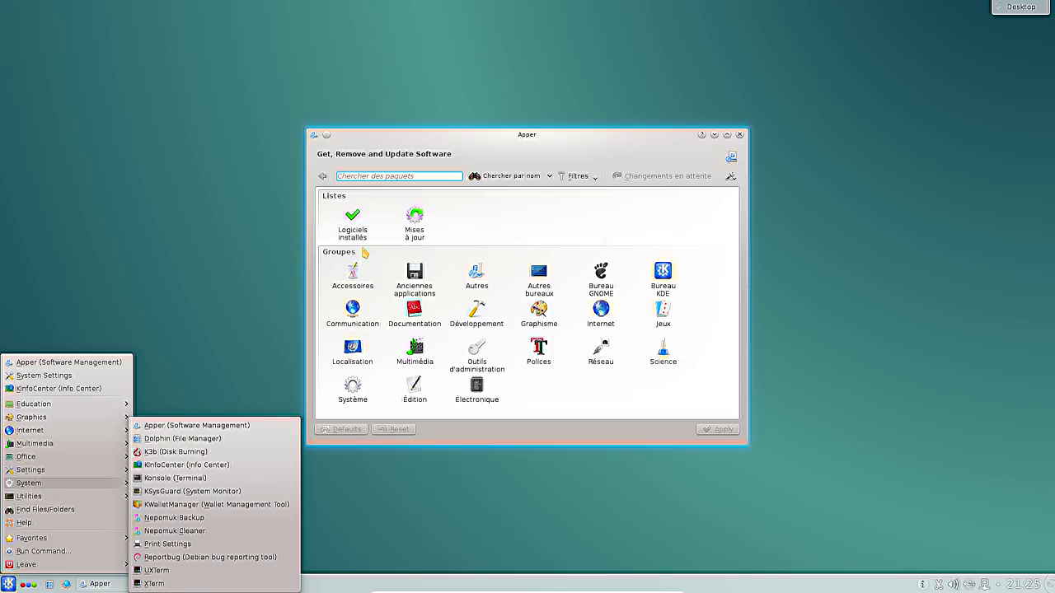
# - Search the packages for kde- and mark kde-l10n-fr, the French localization files for KDE, for installation
pyautogui.click(385, 171)
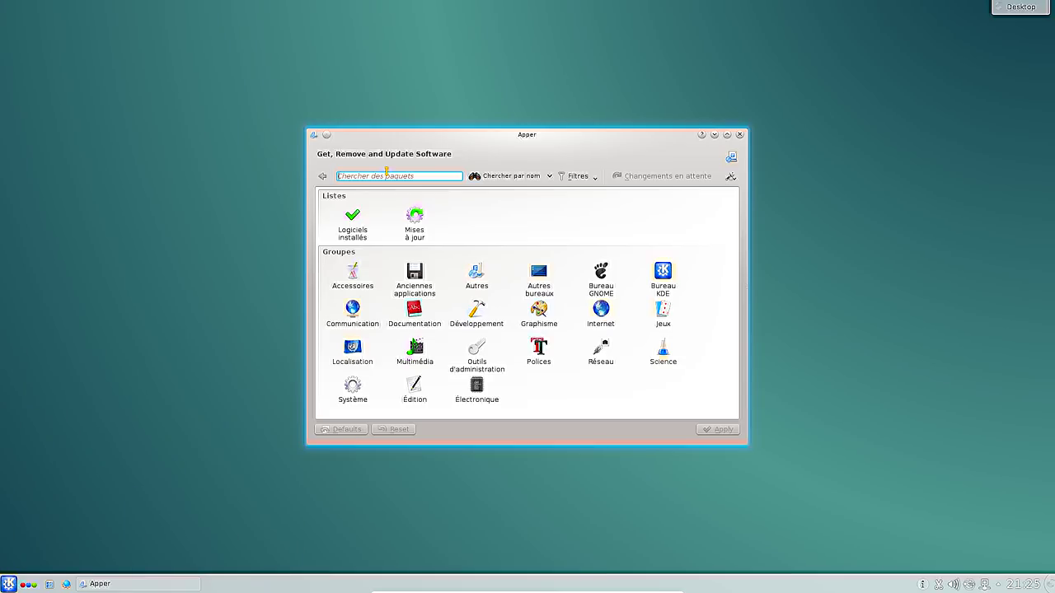
pyautogui.write('kde-')
pyautogui.press('Return')
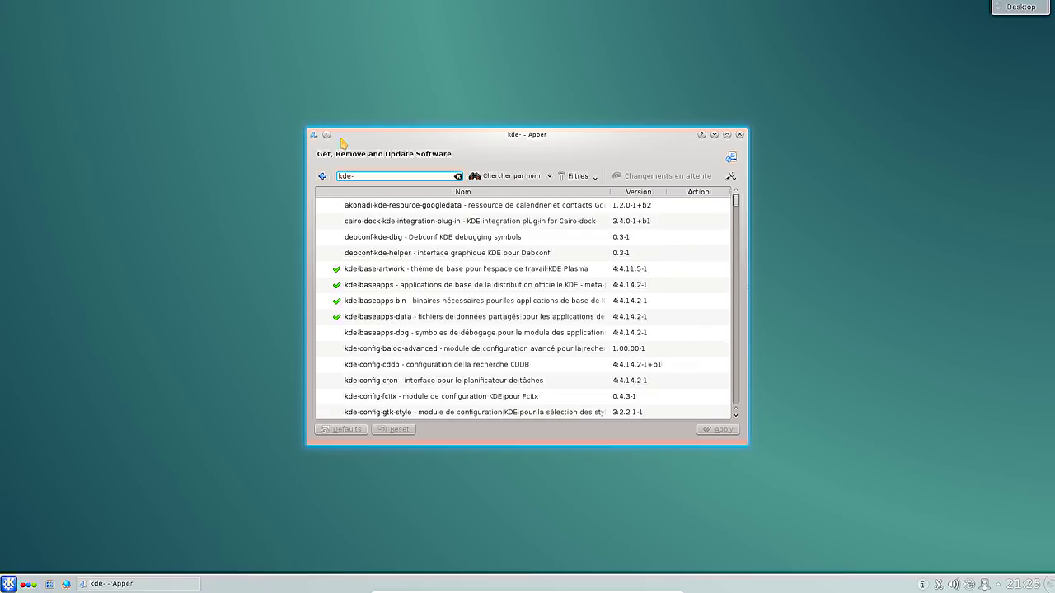
pyautogui.scroll(-10, 396, 309)
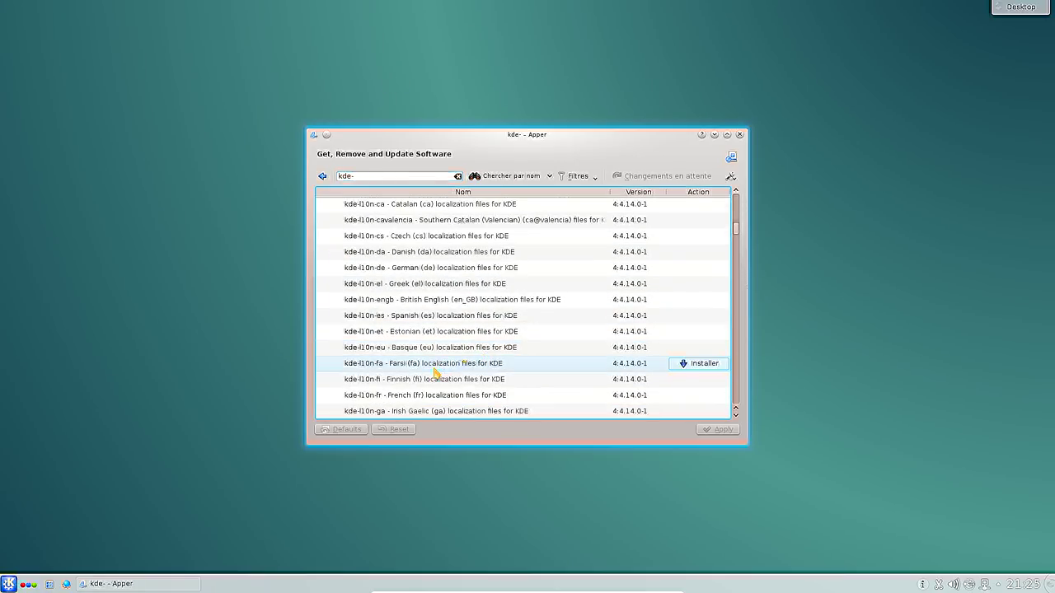
pyautogui.click(698, 397)
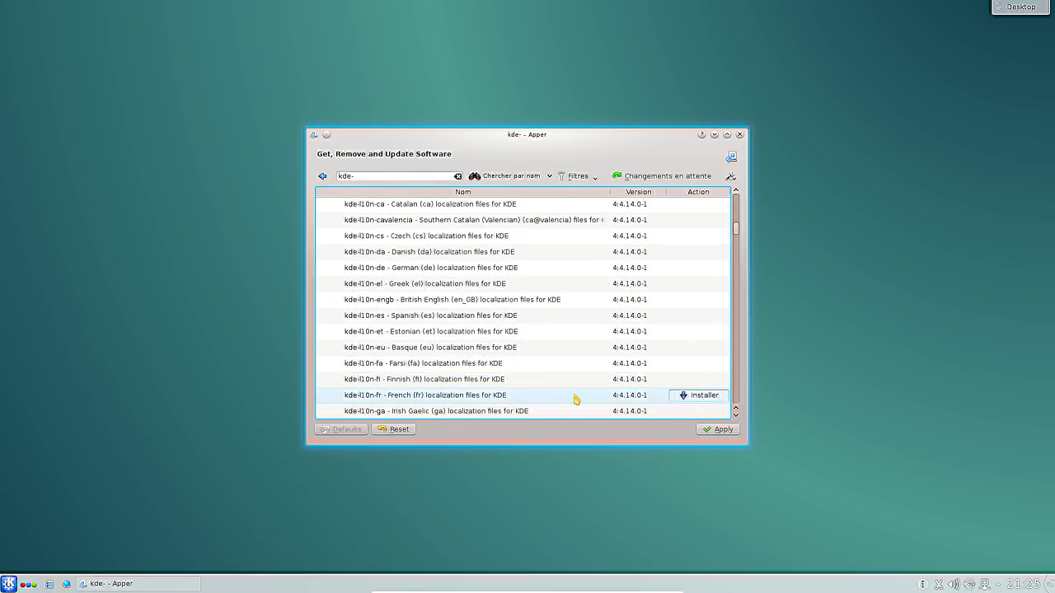
# - Apply the pending package installation and authenticate with the root password
pyautogui.click(718, 429)
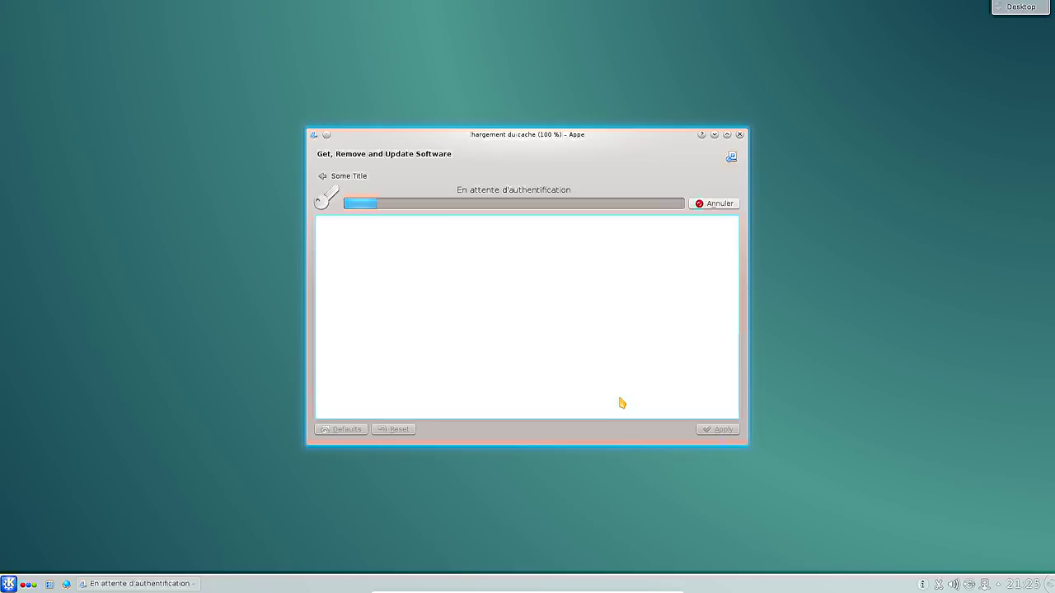
pyautogui.write('****')
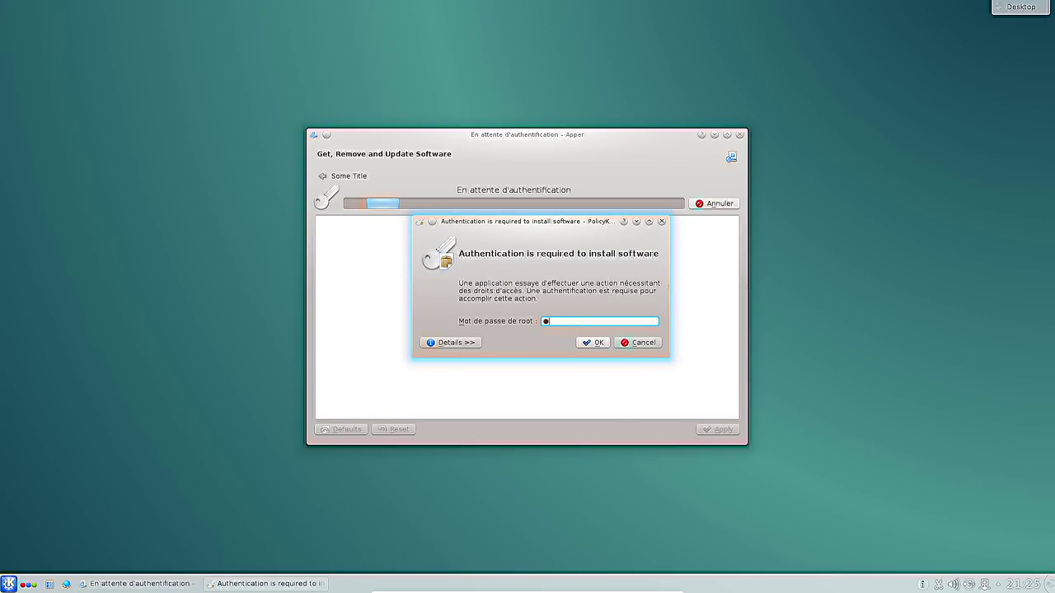
pyautogui.write('****')
pyautogui.press('Return')
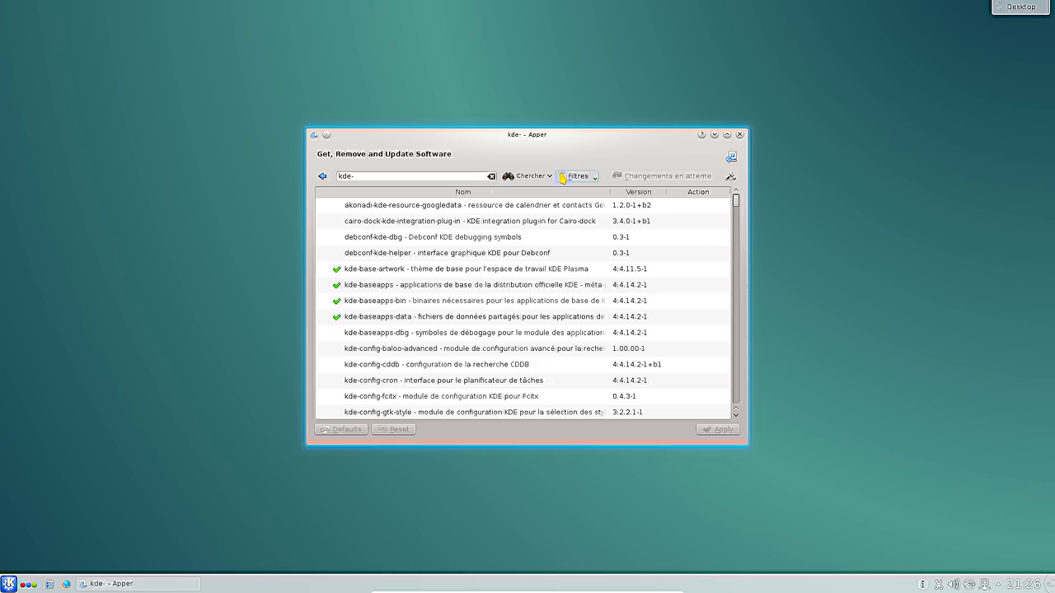
# - In System Settings, add Français to the preferred languages under the Locale settings, apply the change and close the window
pyautogui.click(8, 584)
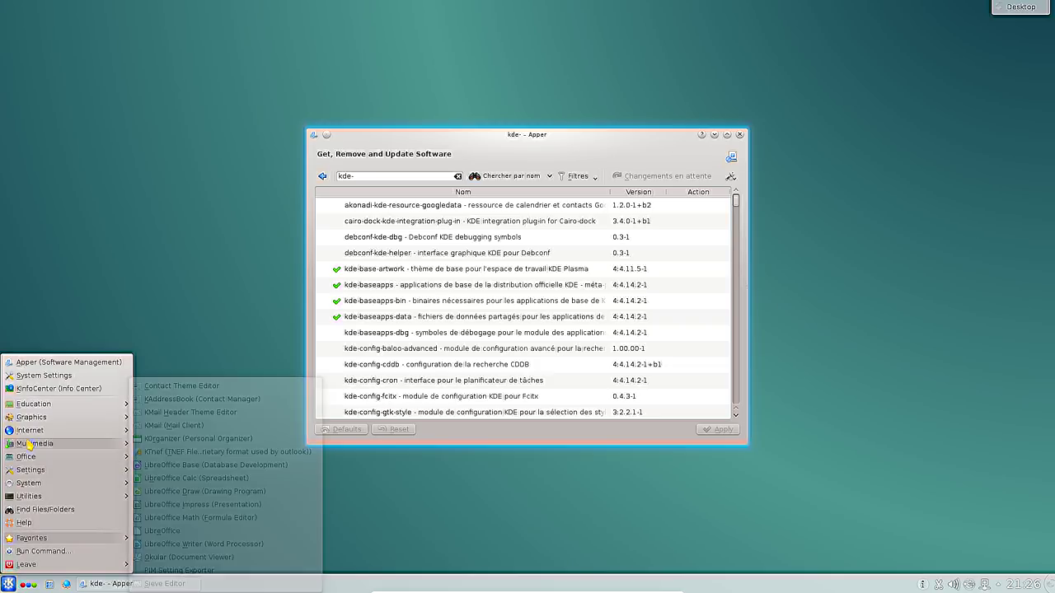
pyautogui.click(44, 376)
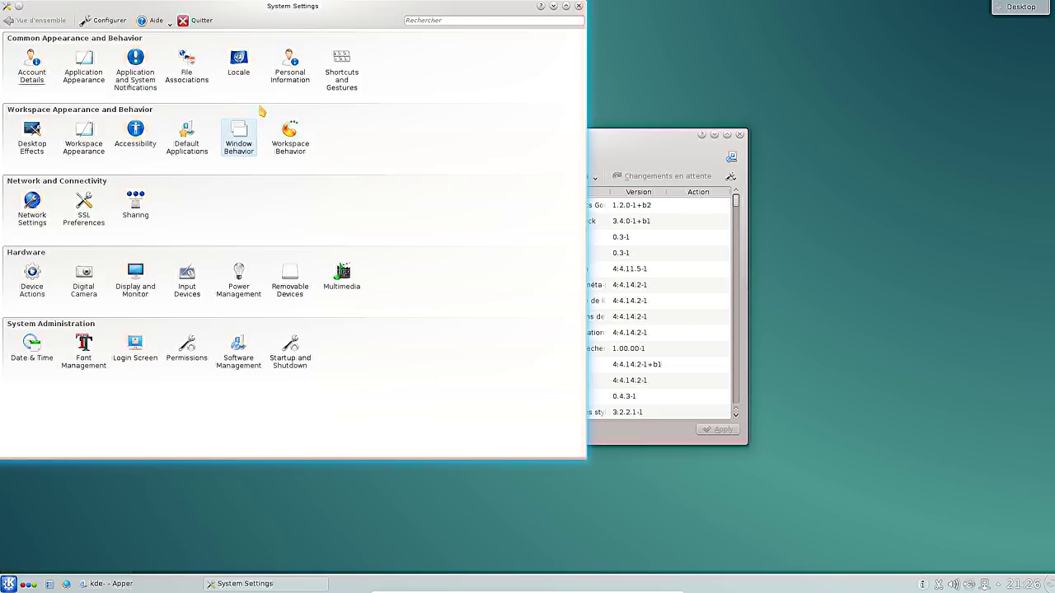
pyautogui.click(239, 62)
pyautogui.click(156, 73)
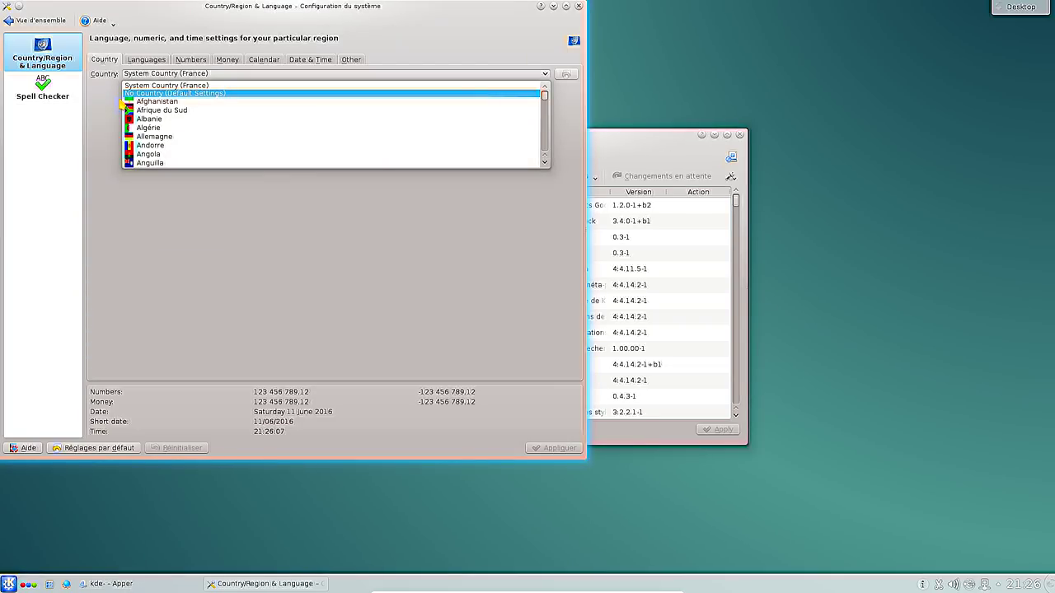
pyautogui.click(148, 59)
pyautogui.click(108, 91)
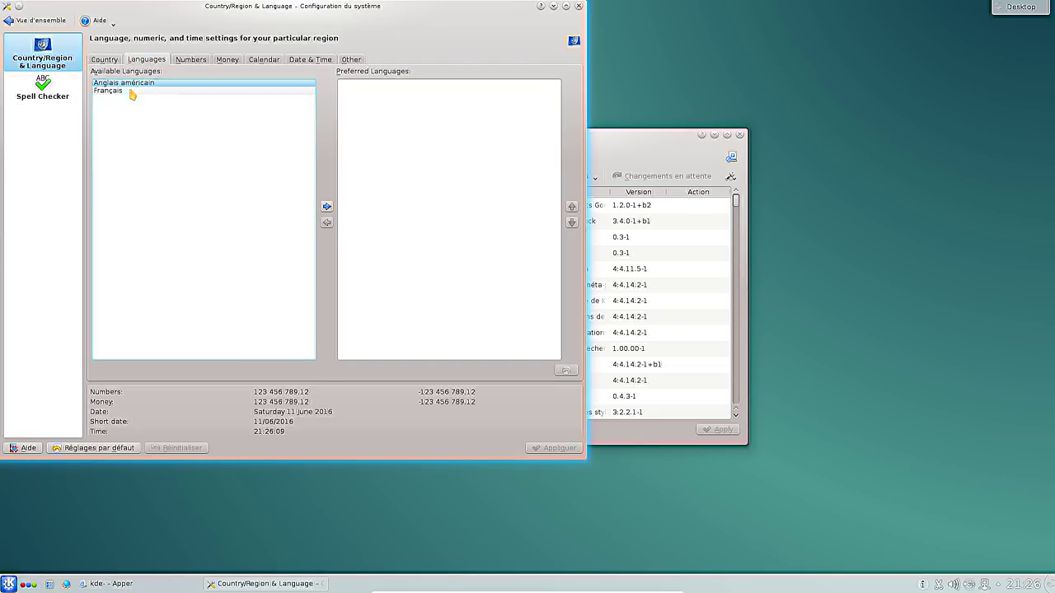
pyautogui.click(326, 206)
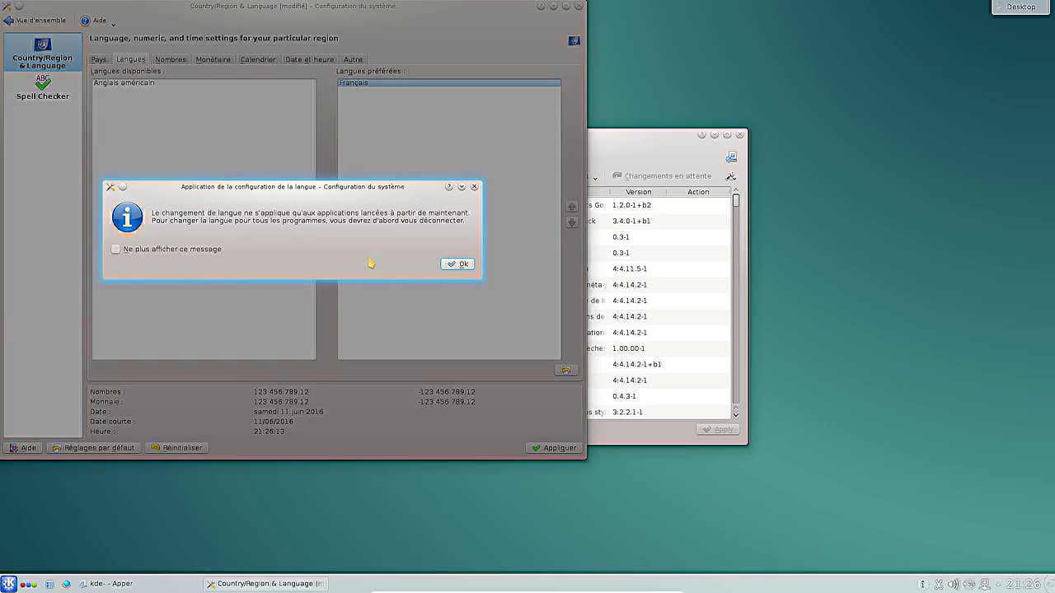
pyautogui.click(457, 264)
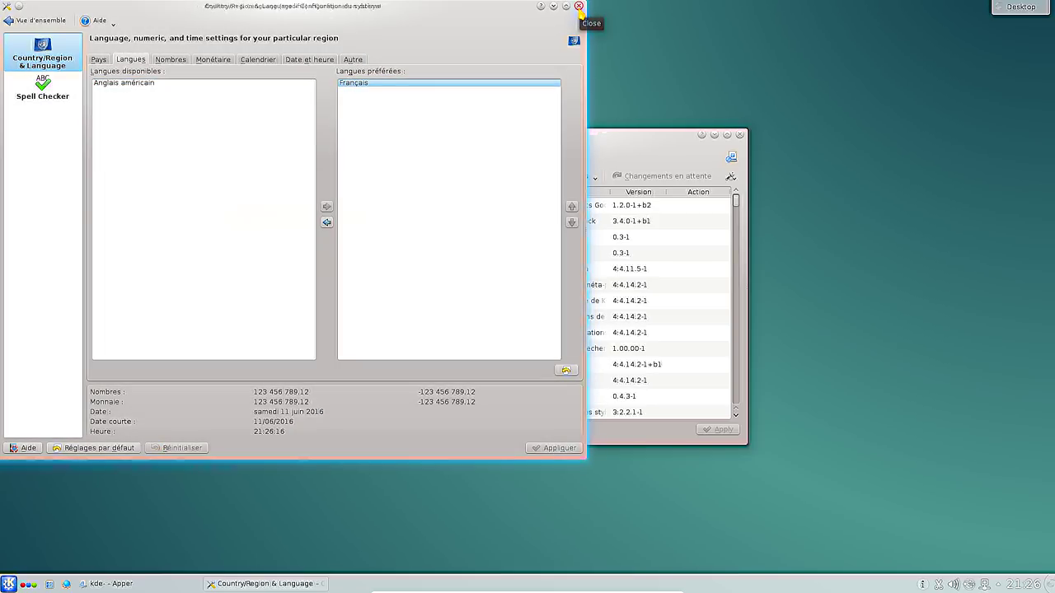
pyautogui.click(579, 6)
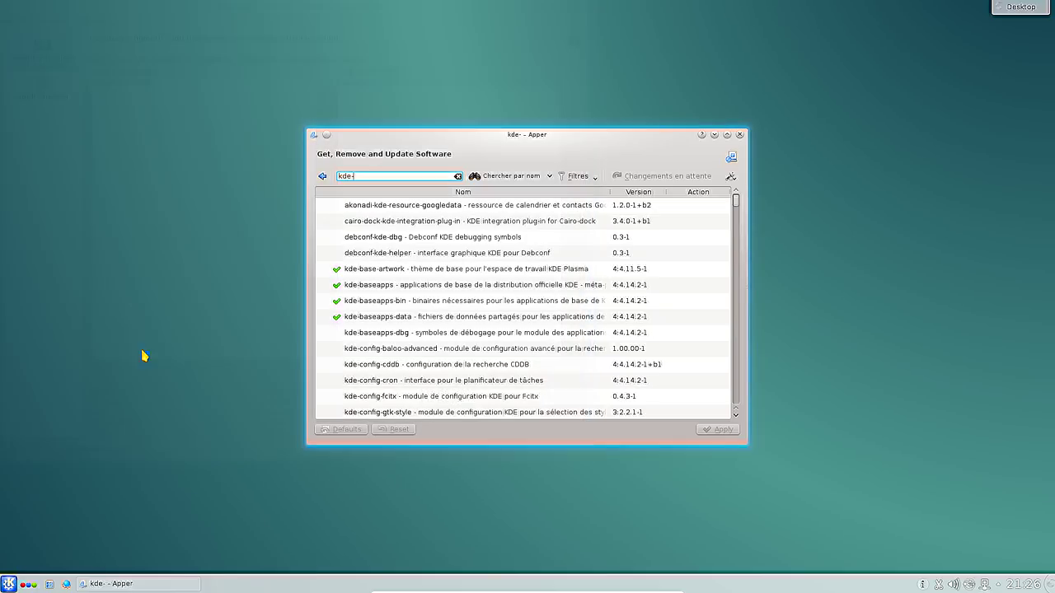
# - Log out of the desktop session and log back in with the account password
pyautogui.click(7, 585)
pyautogui.moveTo(99, 564)
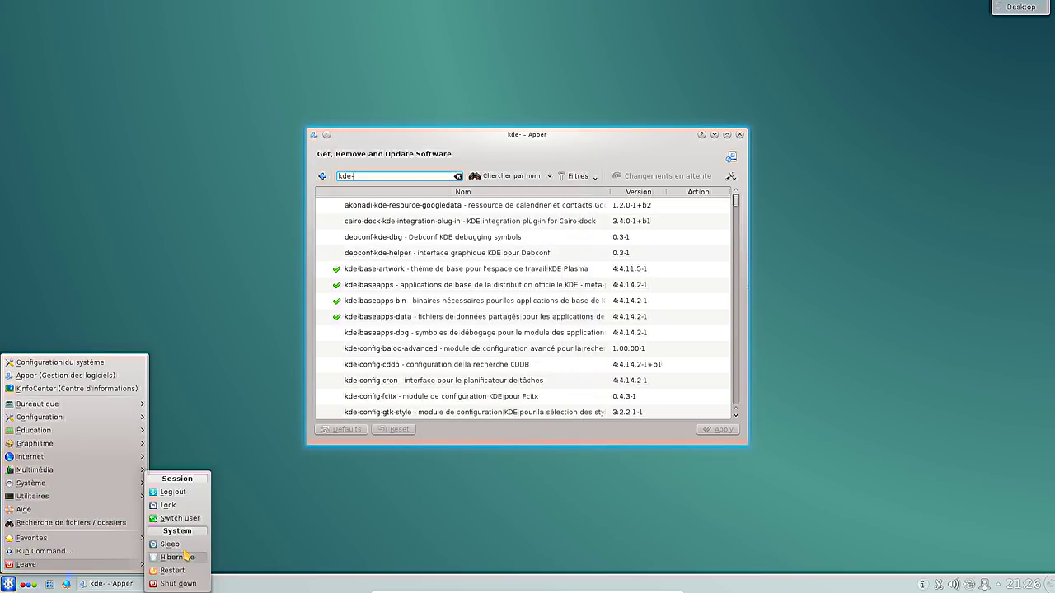
pyautogui.click(182, 493)
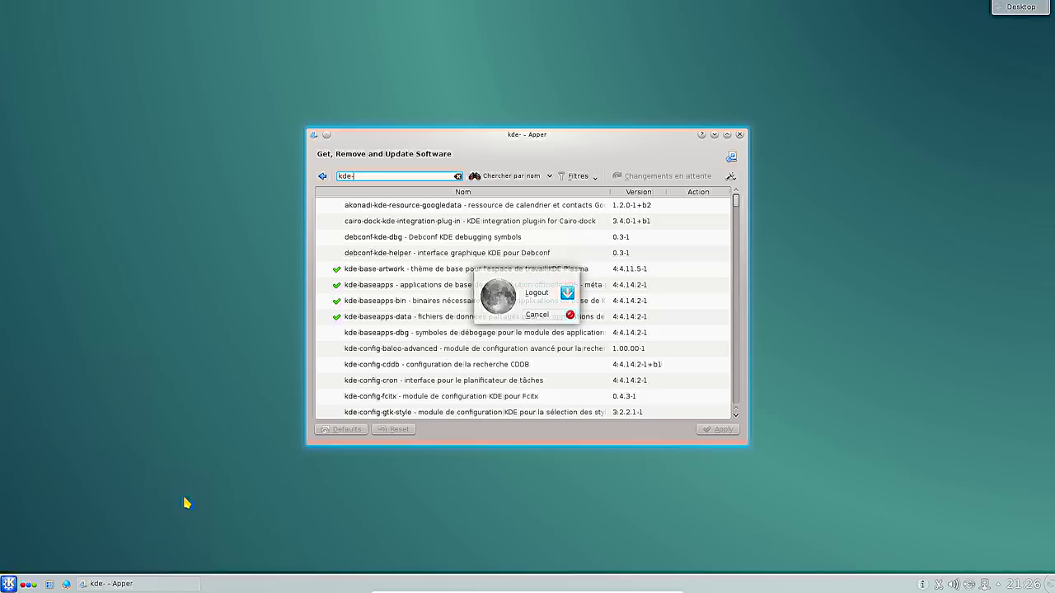
pyautogui.click(536, 293)
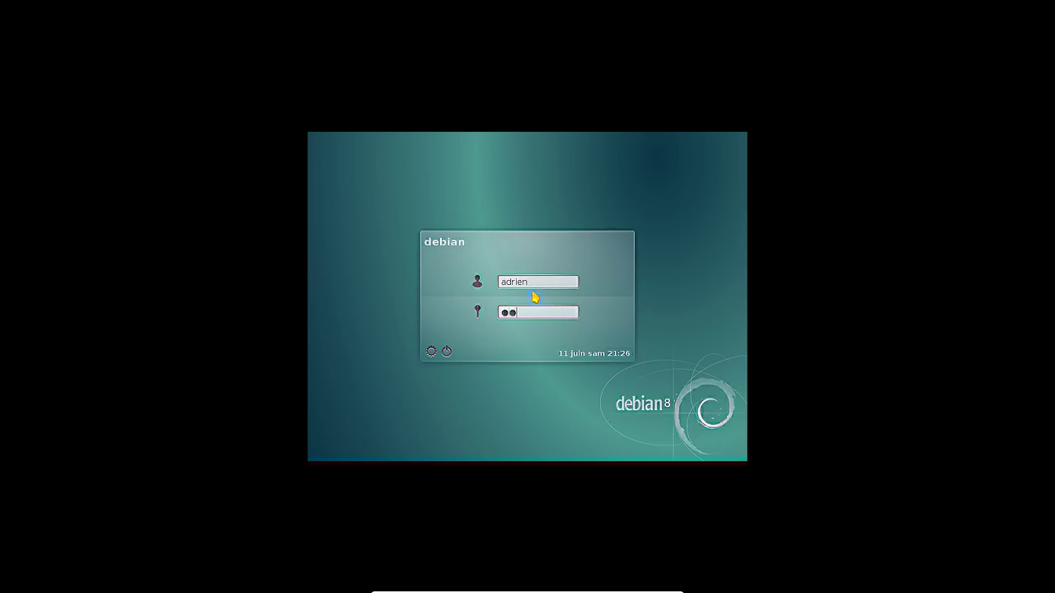
pyautogui.write('******')
pyautogui.press('Return')
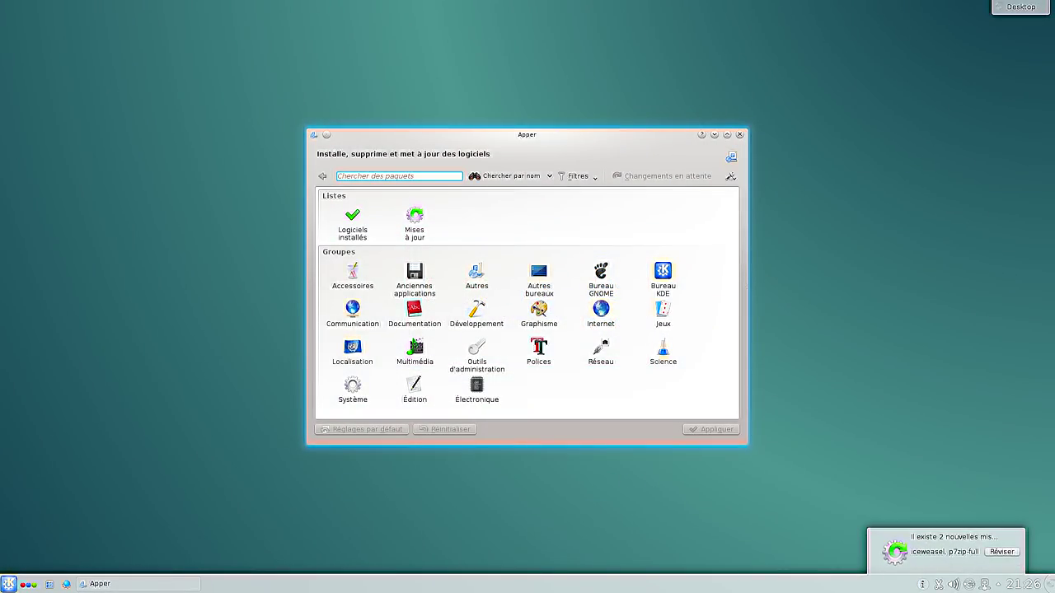
# - Review the launcher's Bureautique category and close the Apper window
pyautogui.click(8, 583)
pyautogui.moveTo(97, 408)
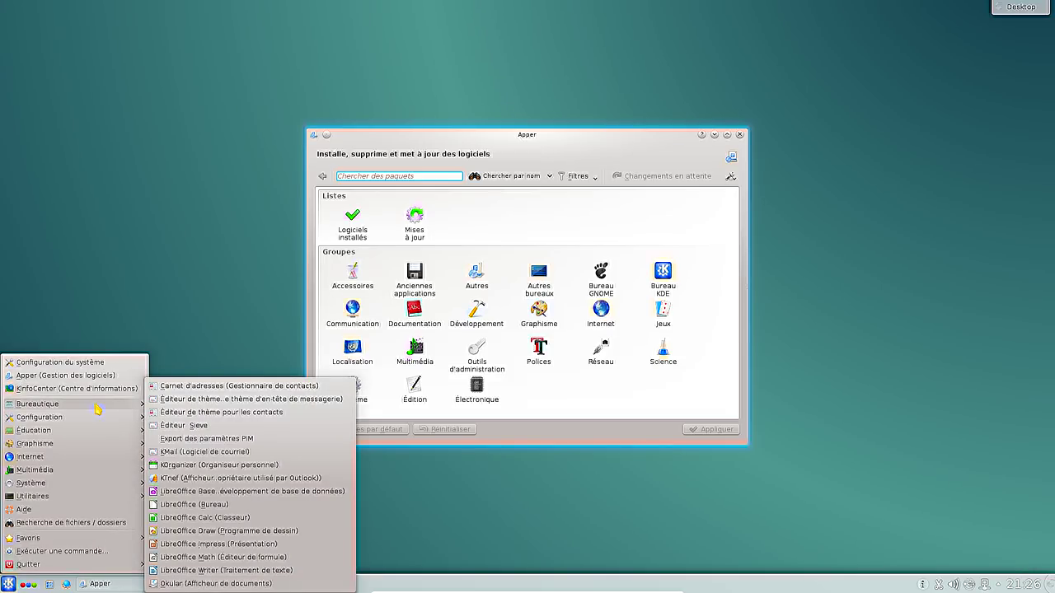
pyautogui.click(739, 134)
pyautogui.click(739, 134)
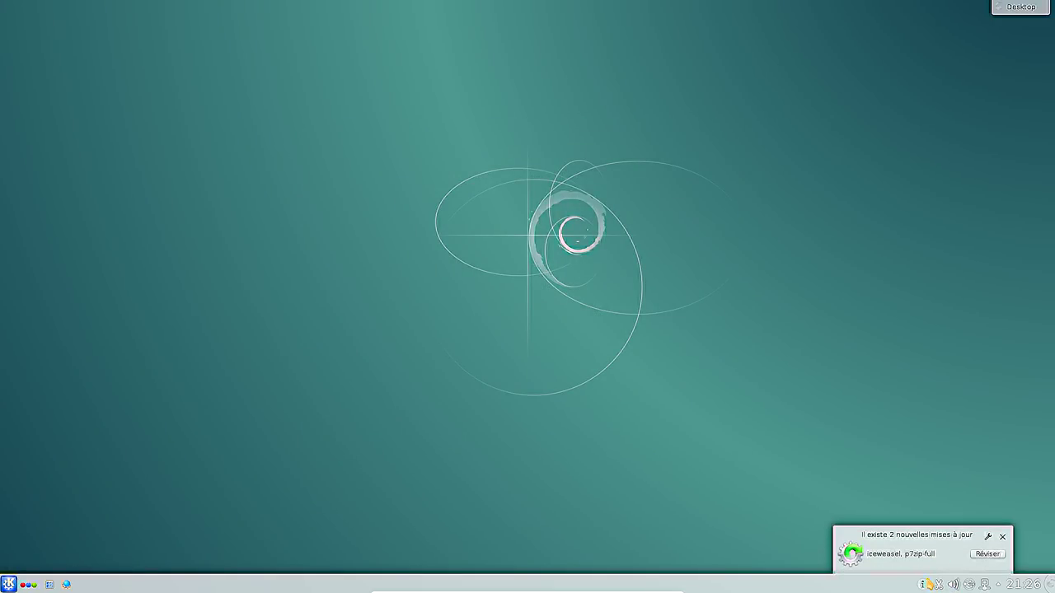
# - Apply the iceweasel and p7zip-full updates, accept the additional firefox-esr package and authenticate with the root password
pyautogui.click(991, 555)
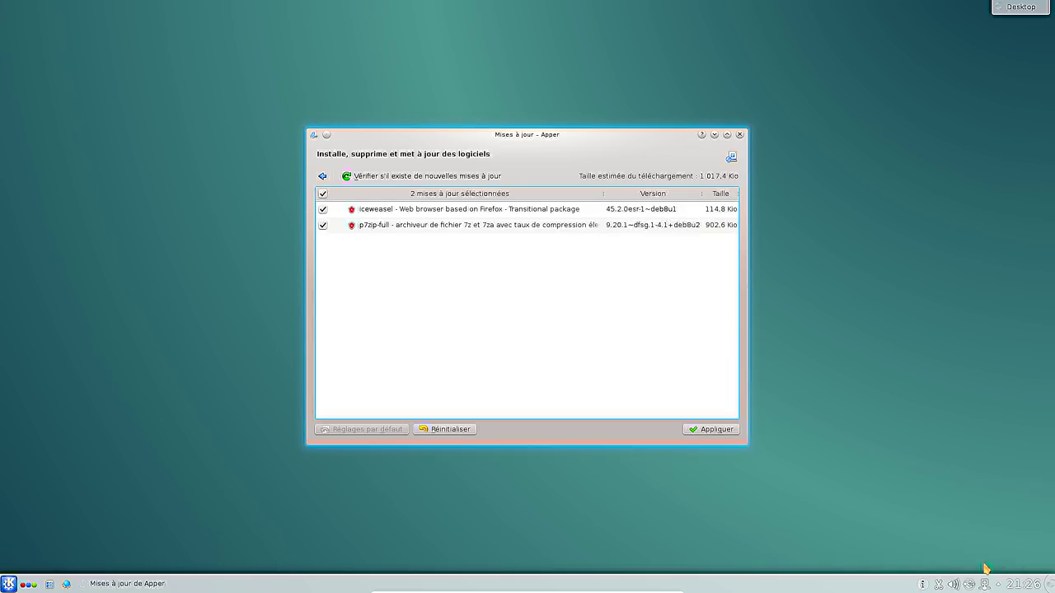
pyautogui.click(698, 429)
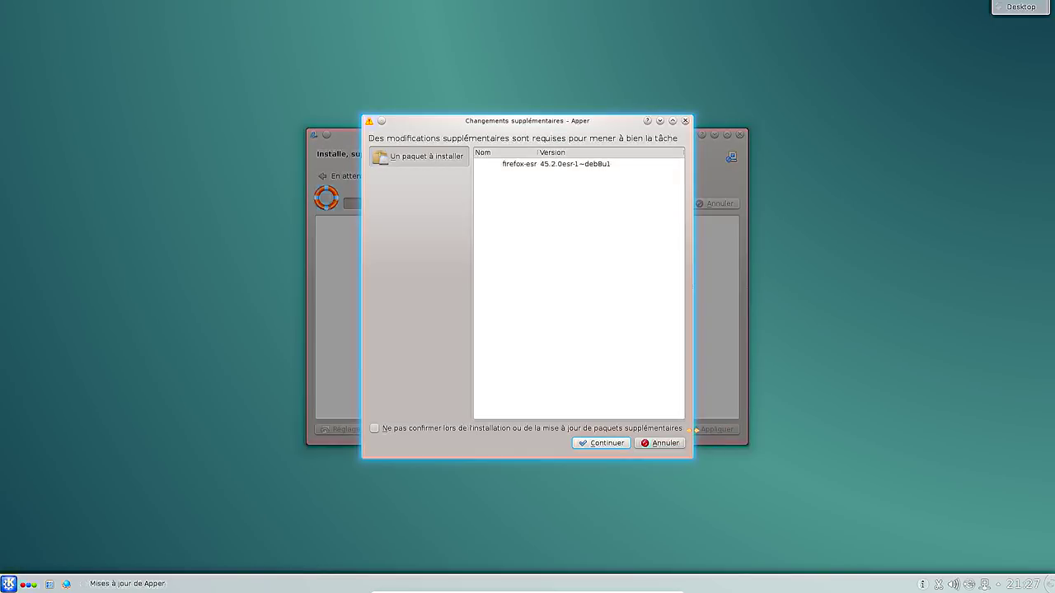
pyautogui.click(606, 443)
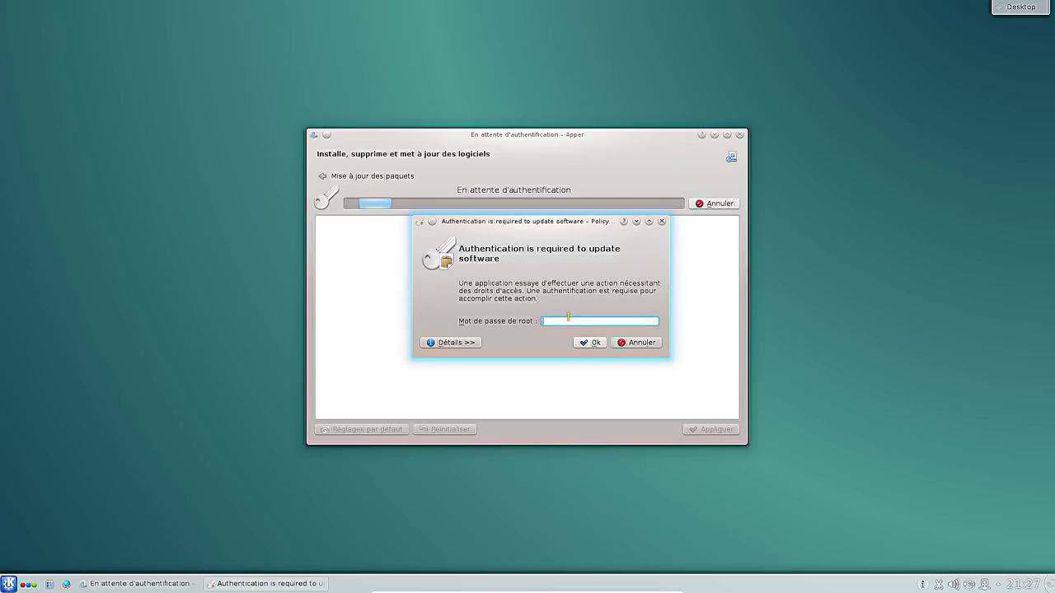
pyautogui.write('********')
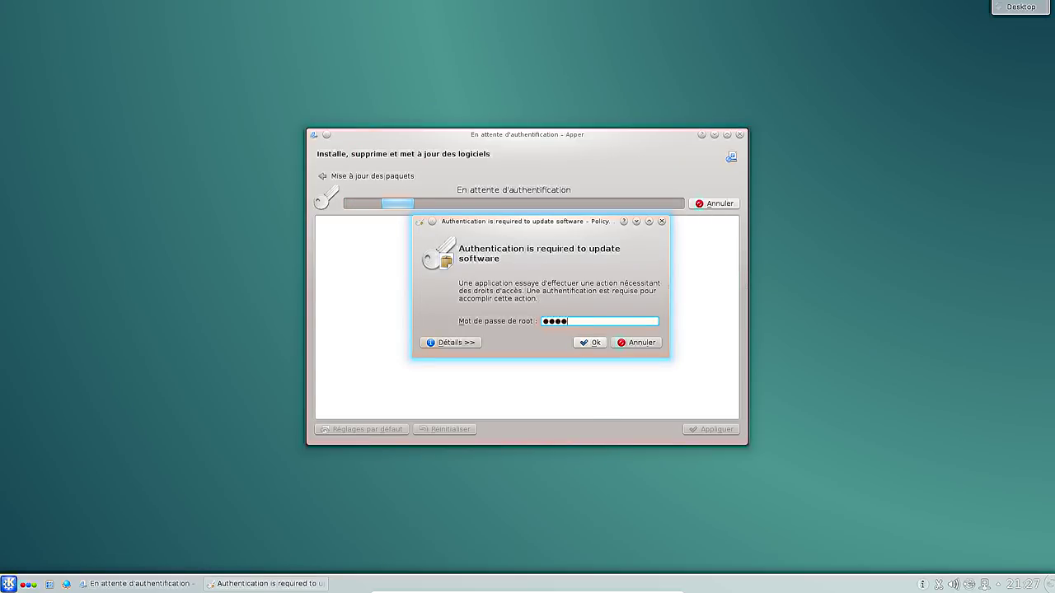
pyautogui.press('Return')
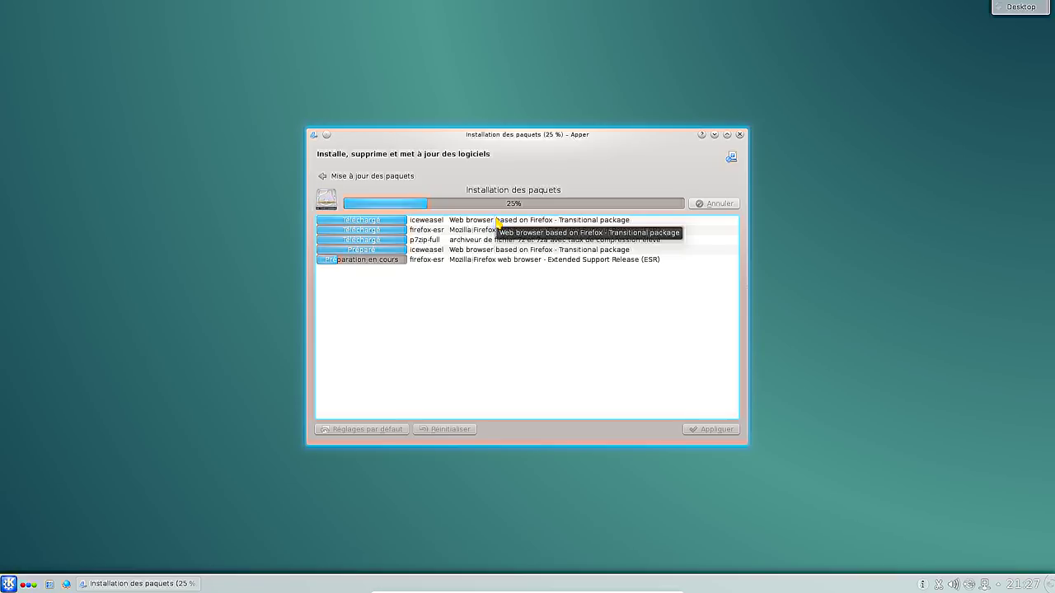
pyautogui.click(8, 583)
pyautogui.moveTo(138, 407)
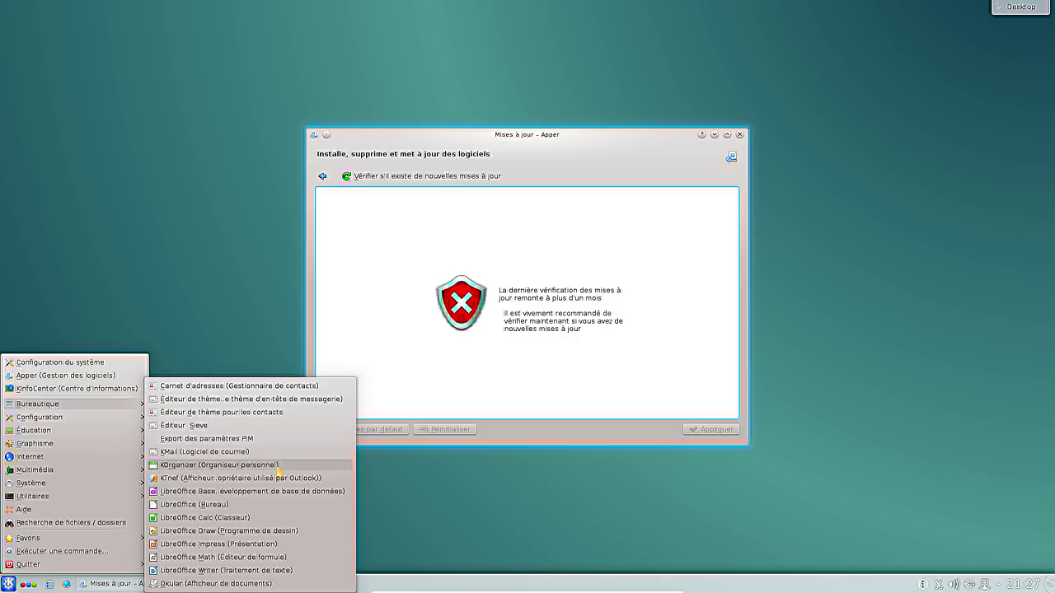
pyautogui.click(277, 467)
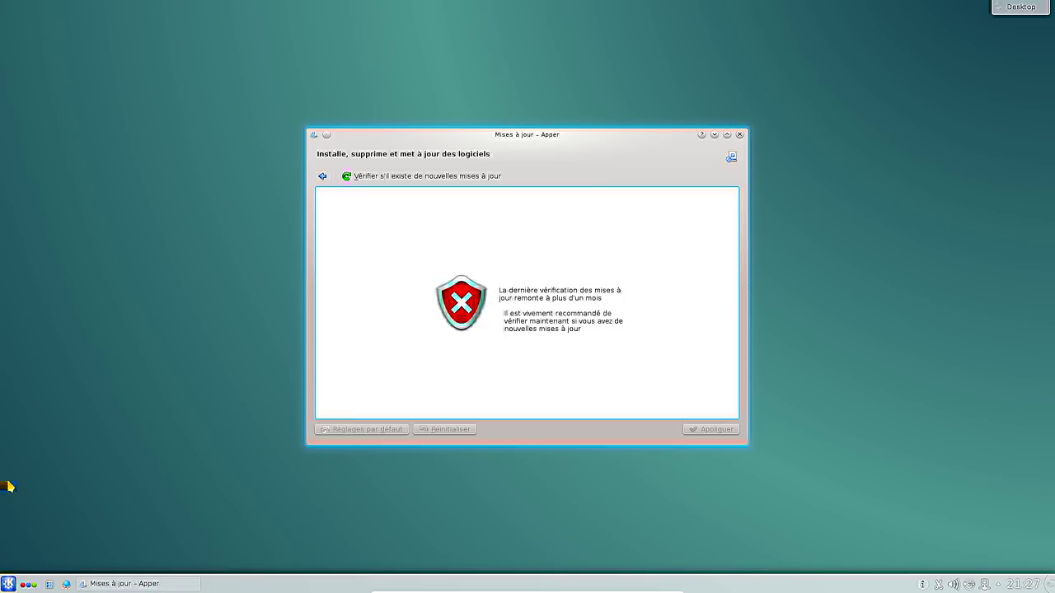
# - Check for new software updates
pyautogui.click(455, 176)
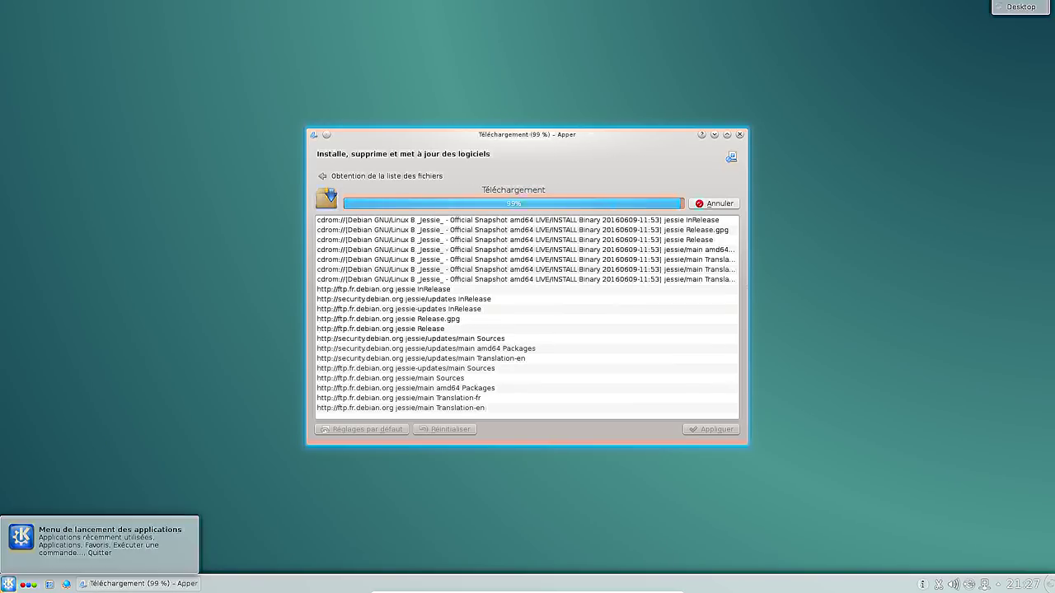
# - Launch LibreOffice Impress from the launcher's Bureautique category and close the Apper updates window
pyautogui.click(8, 583)
pyautogui.moveTo(108, 394)
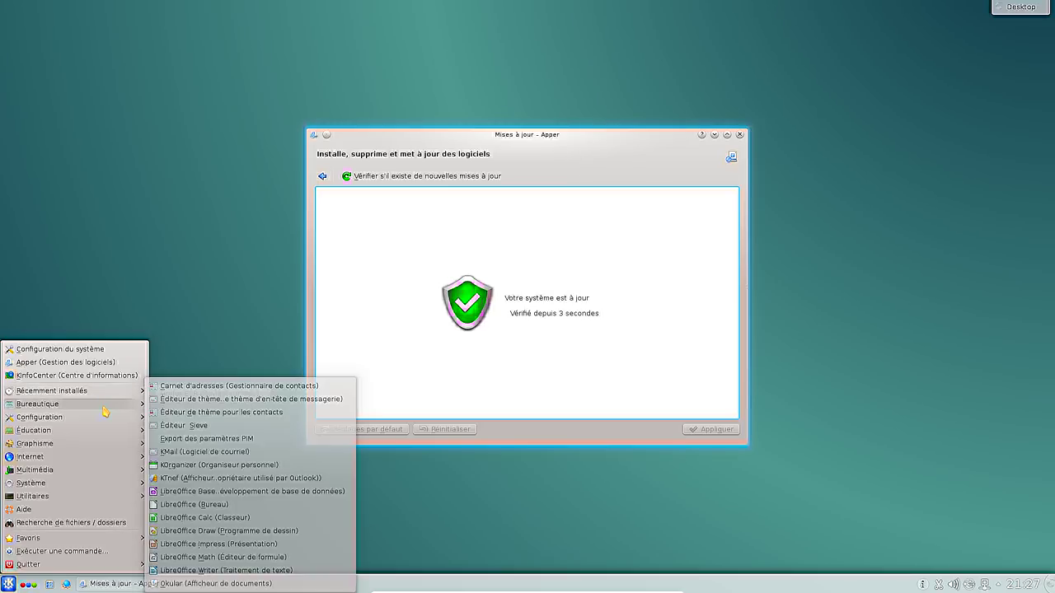
pyautogui.click(214, 550)
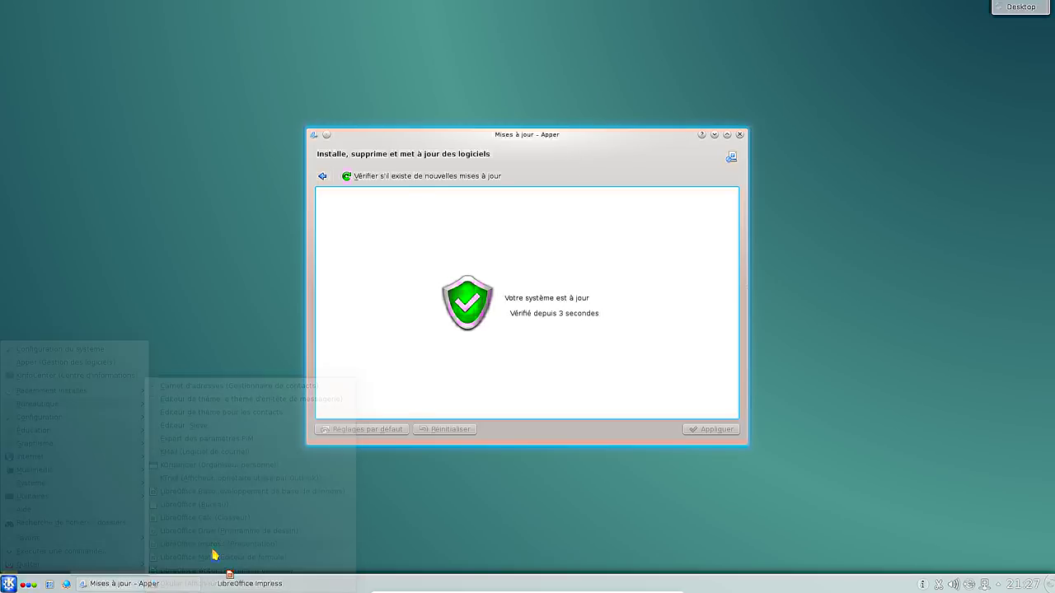
pyautogui.click(739, 136)
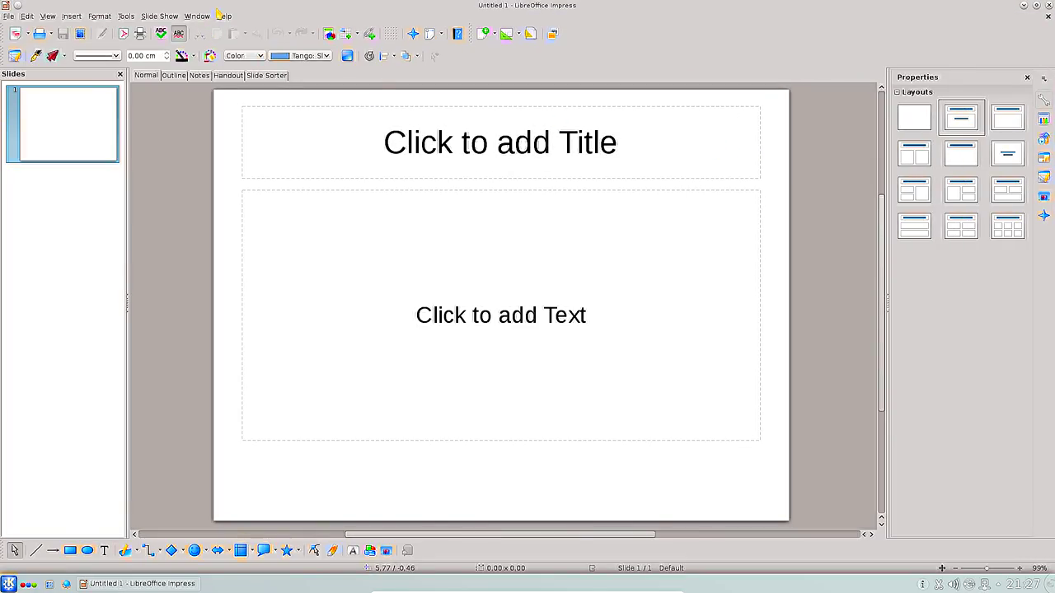
# - View the About LibreOffice information, then close it and Impress
pyautogui.click(220, 15)
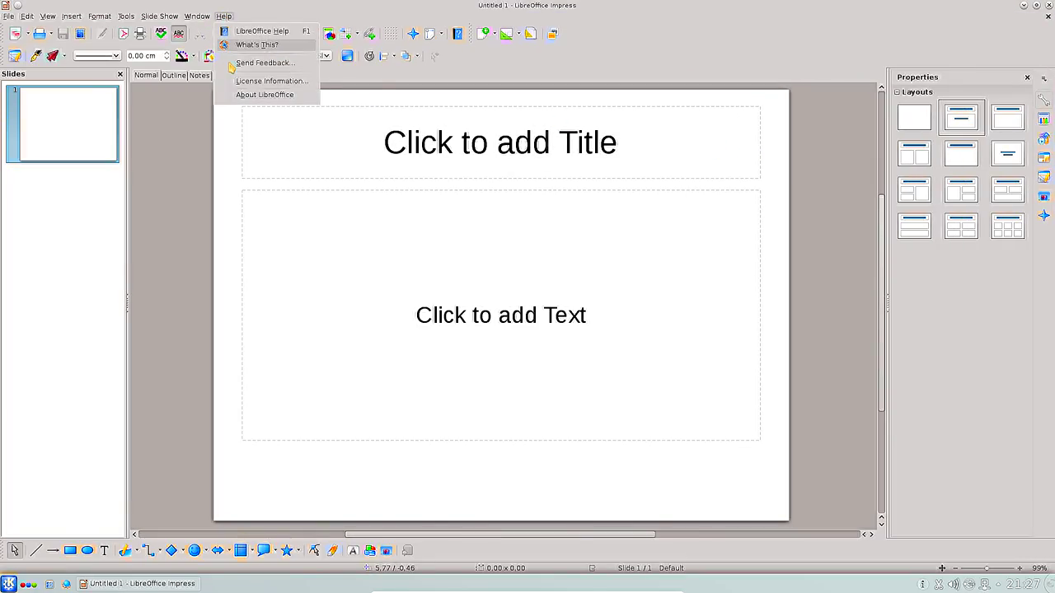
pyautogui.click(243, 94)
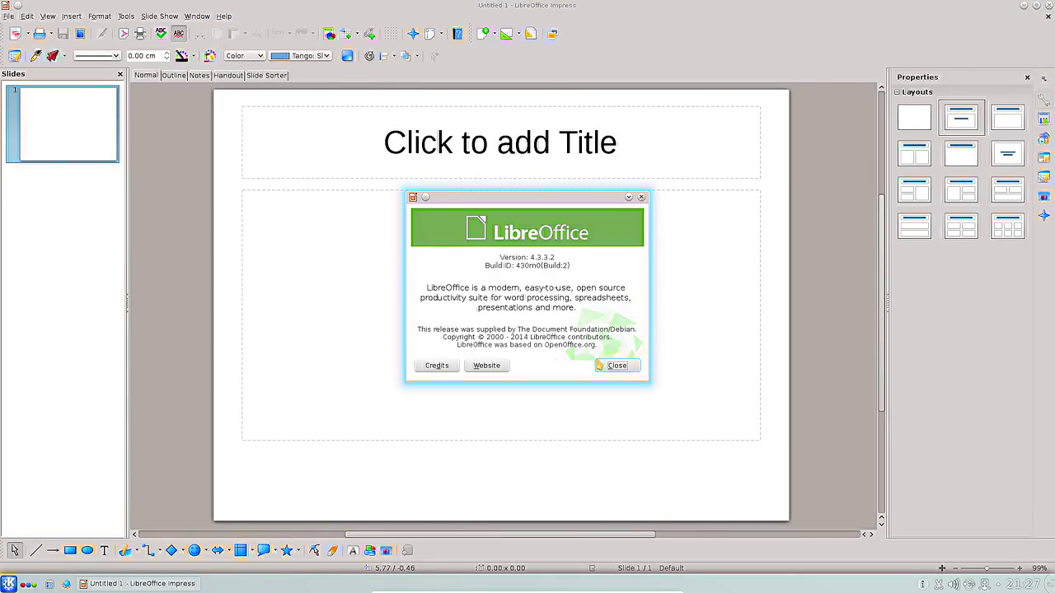
pyautogui.click(616, 365)
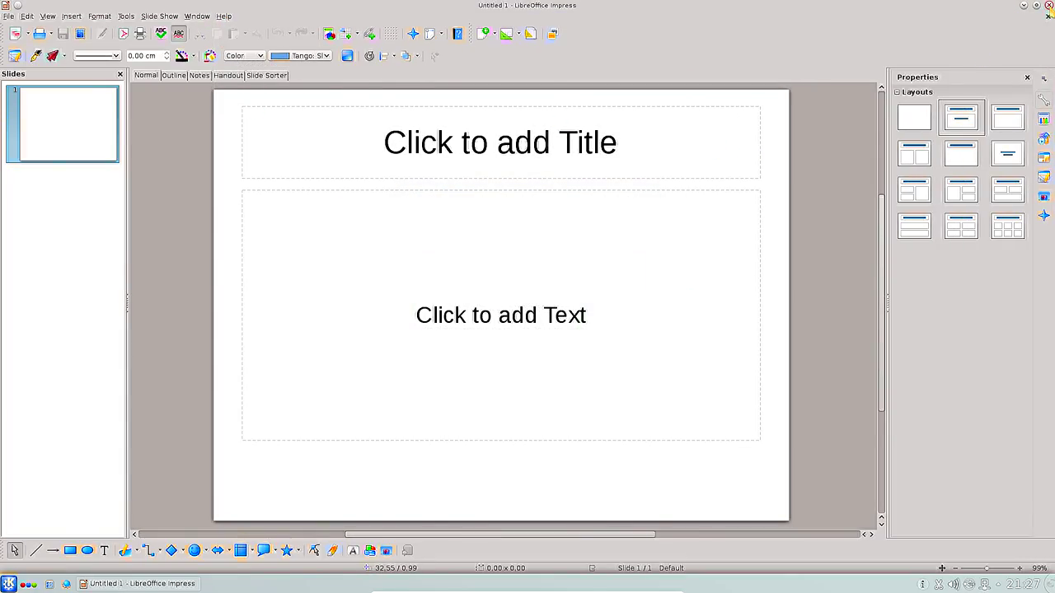
pyautogui.click(1049, 5)
# - Open Apper, search the packages for libreoffice-l10n-fr and mark the French LibreOffice translations for installation
pyautogui.click(8, 584)
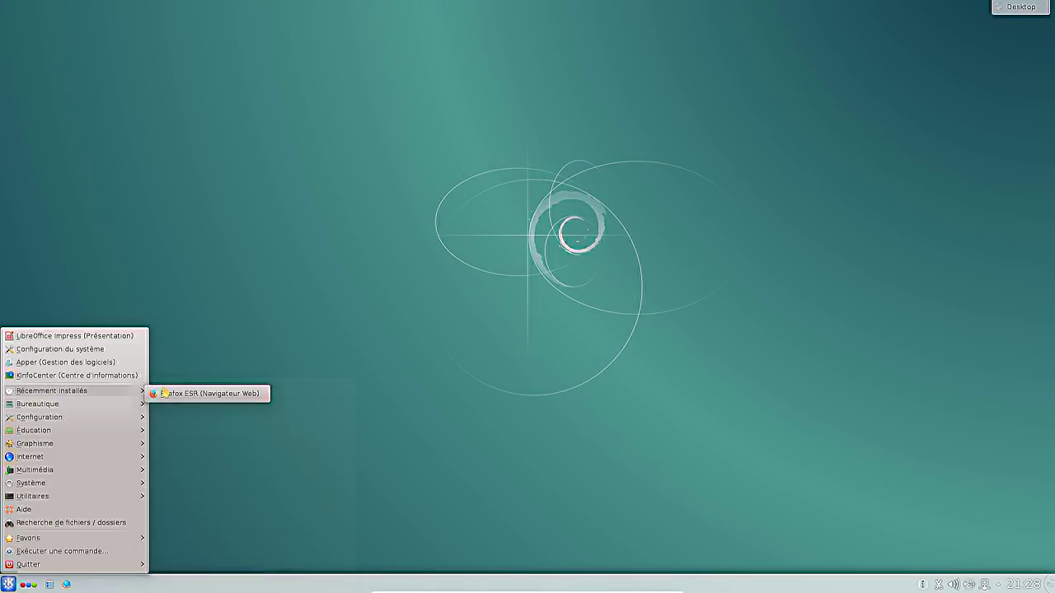
pyautogui.click(70, 363)
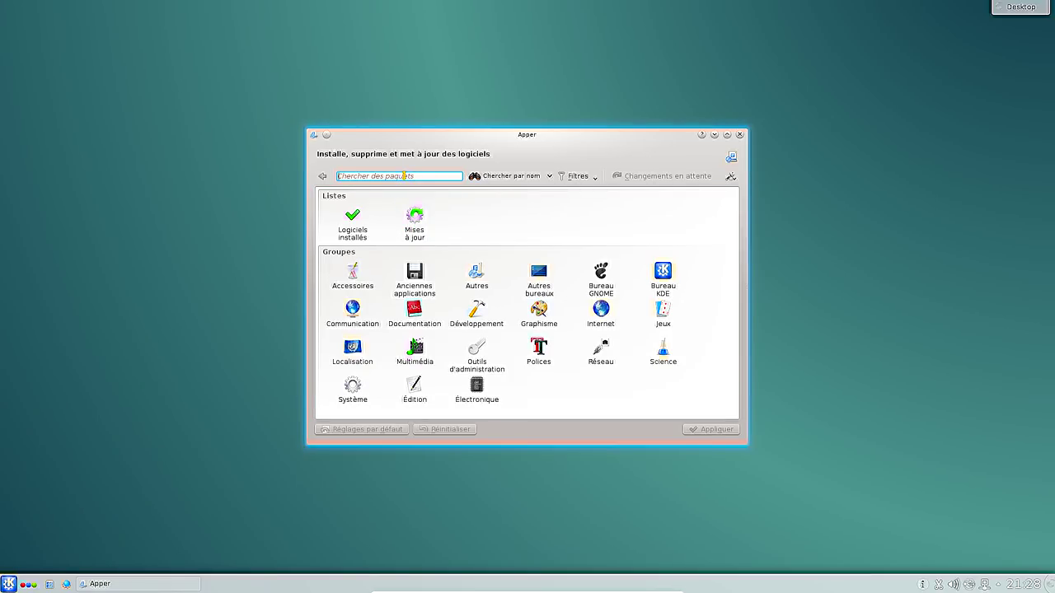
pyautogui.click(403, 175)
pyautogui.write('libreoffice-l10n-fr')
pyautogui.press('Return')
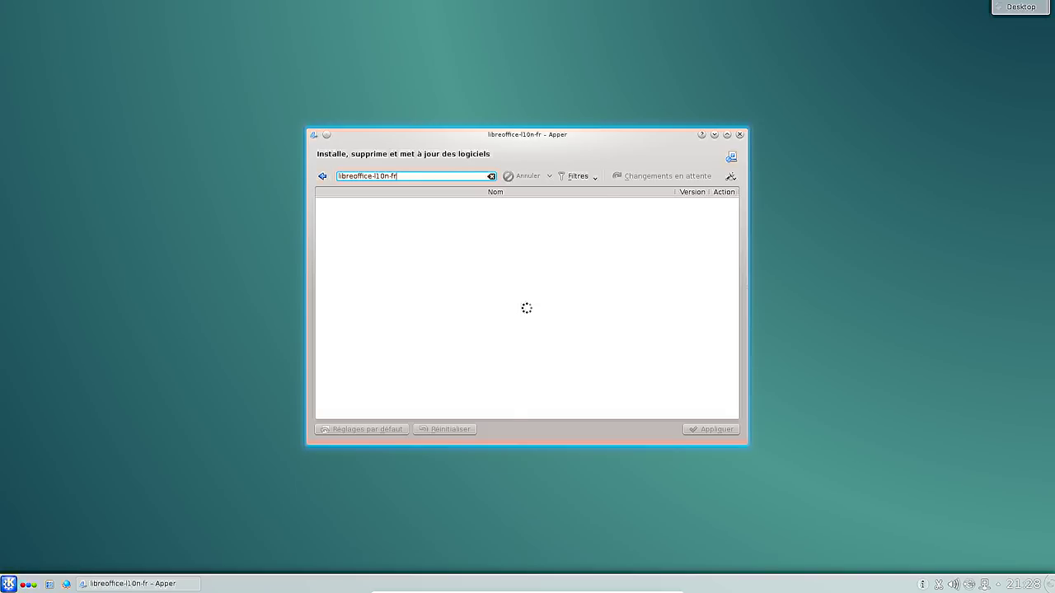
pyautogui.click(718, 209)
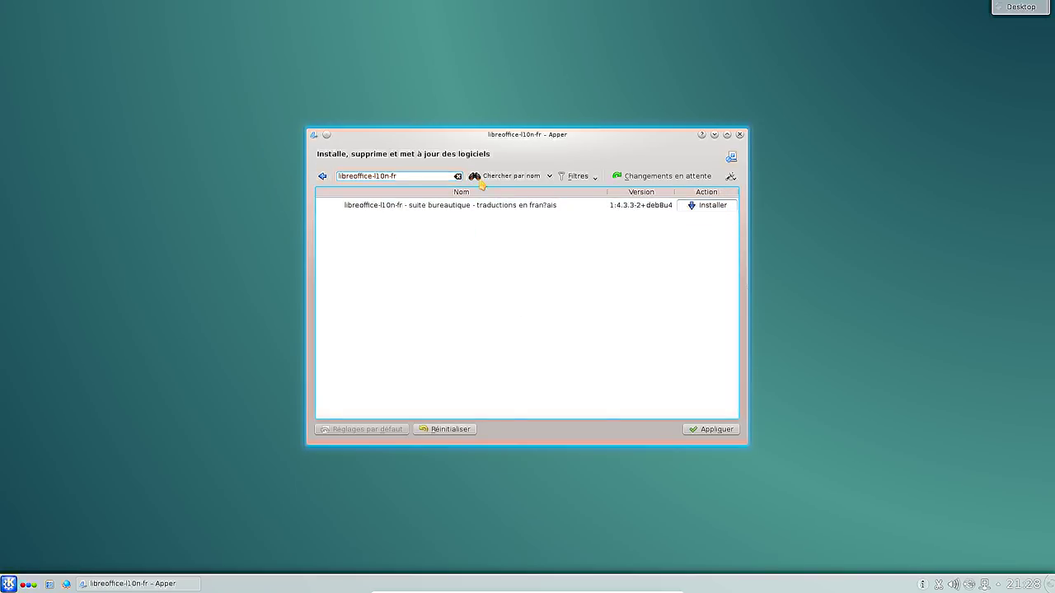
# - Search the packages for firefox-esr-l10n-fr and mark the French Firefox ESR language package for installation
pyautogui.moveTo(375, 176); pyautogui.dragTo(178, 171)
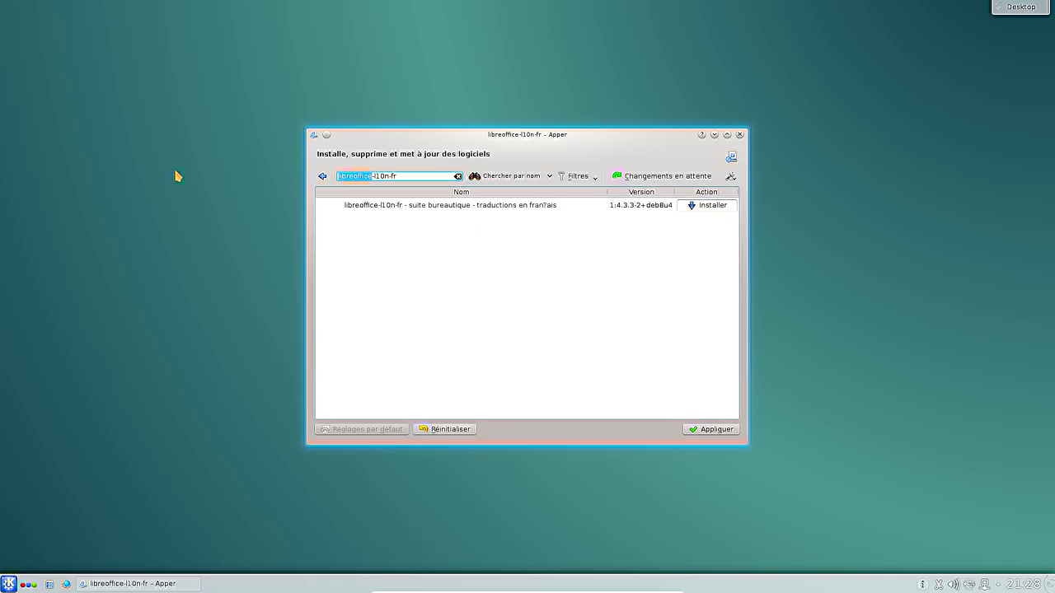
pyautogui.write('firefox-esr')
pyautogui.press('Return')
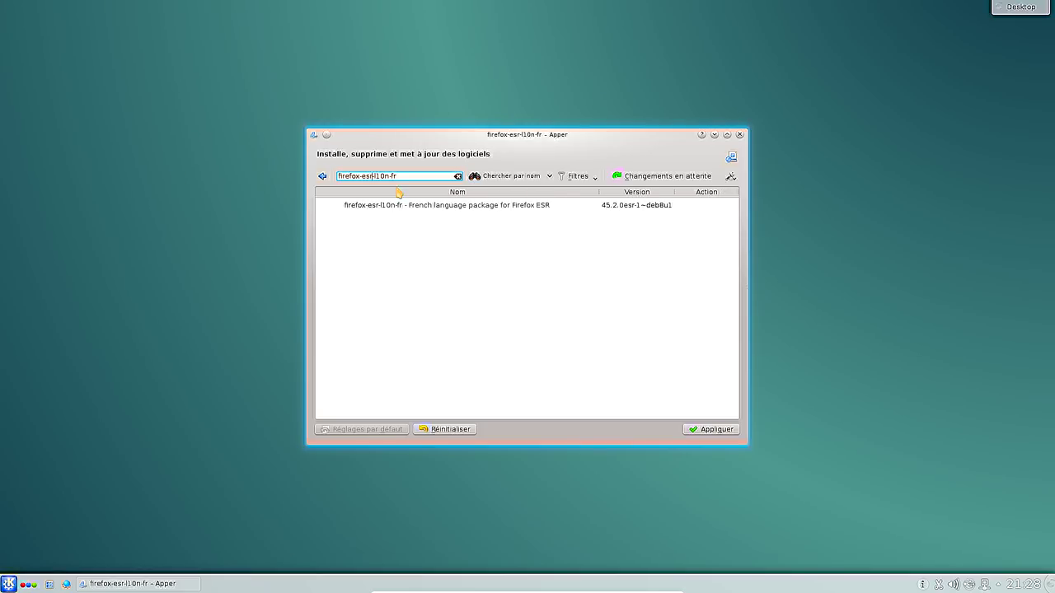
pyautogui.click(668, 208)
pyautogui.click(723, 205)
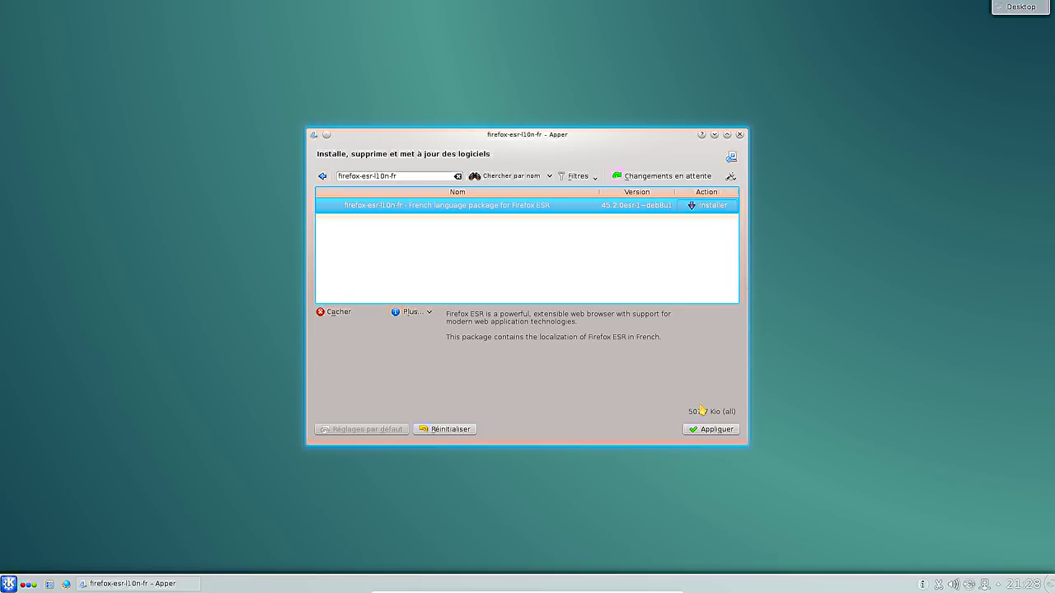
# - Apply the pending installation of the French LibreOffice and Firefox ESR packages, authenticating with the root password
pyautogui.click(711, 429)
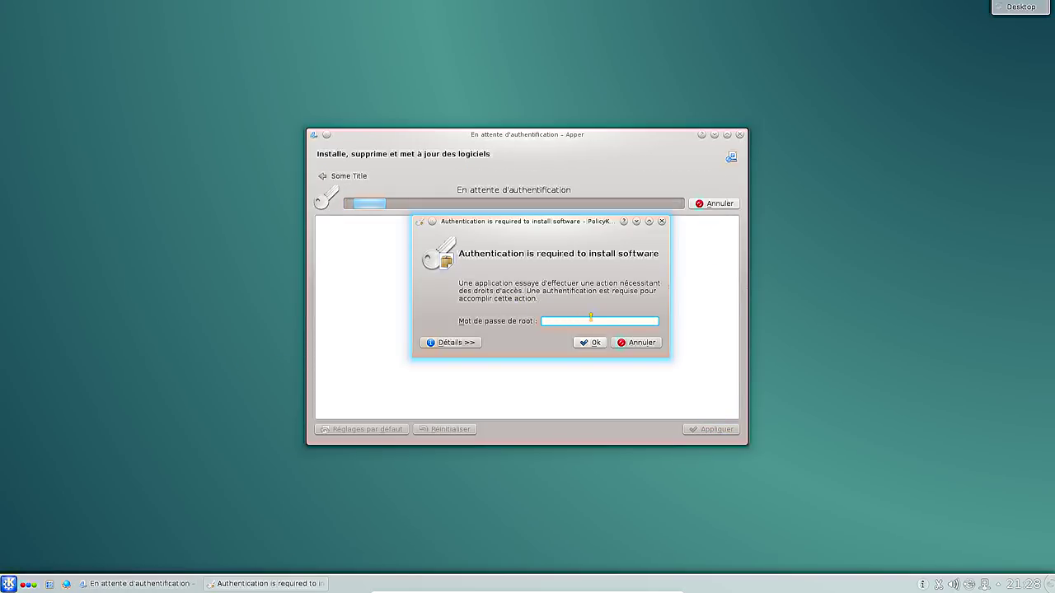
pyautogui.write('••••••••')
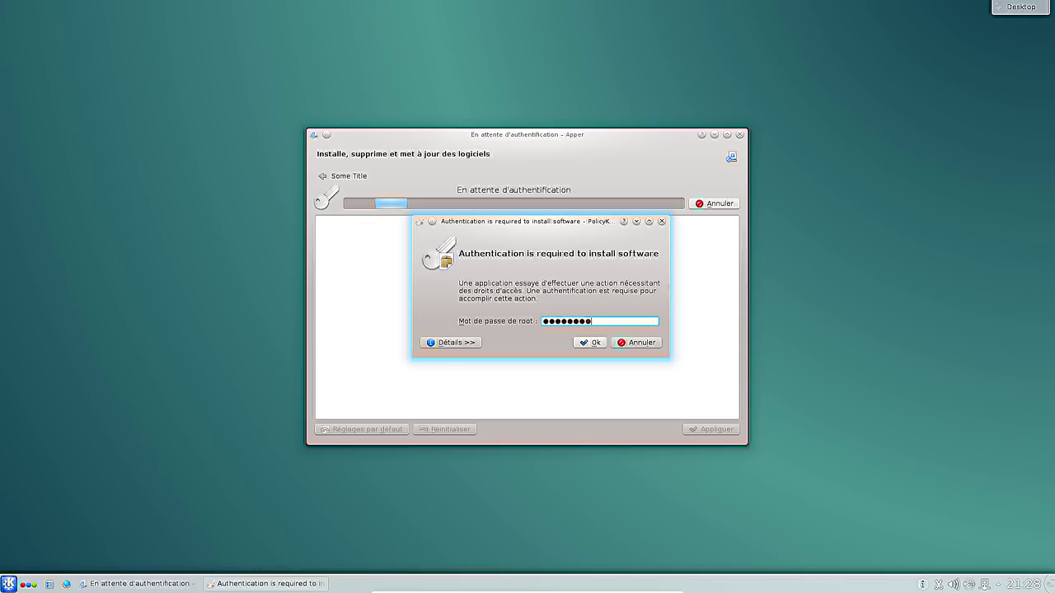
pyautogui.press('Return')
# - Launch GIMP from the application launcher's Graphisme category and switch it to single-window mode
pyautogui.click(8, 583)
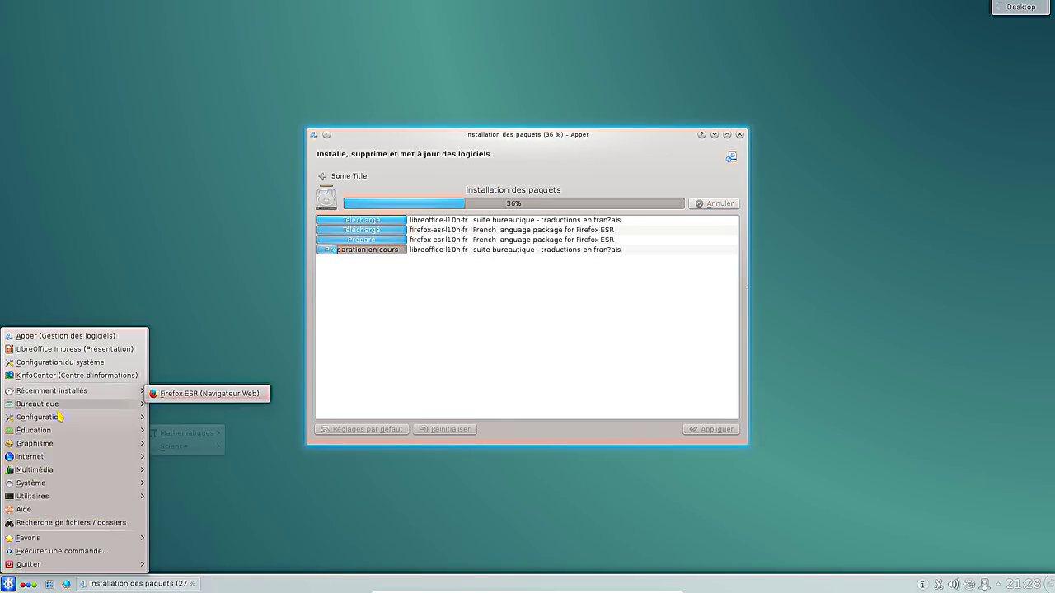
pyautogui.moveTo(66, 420)
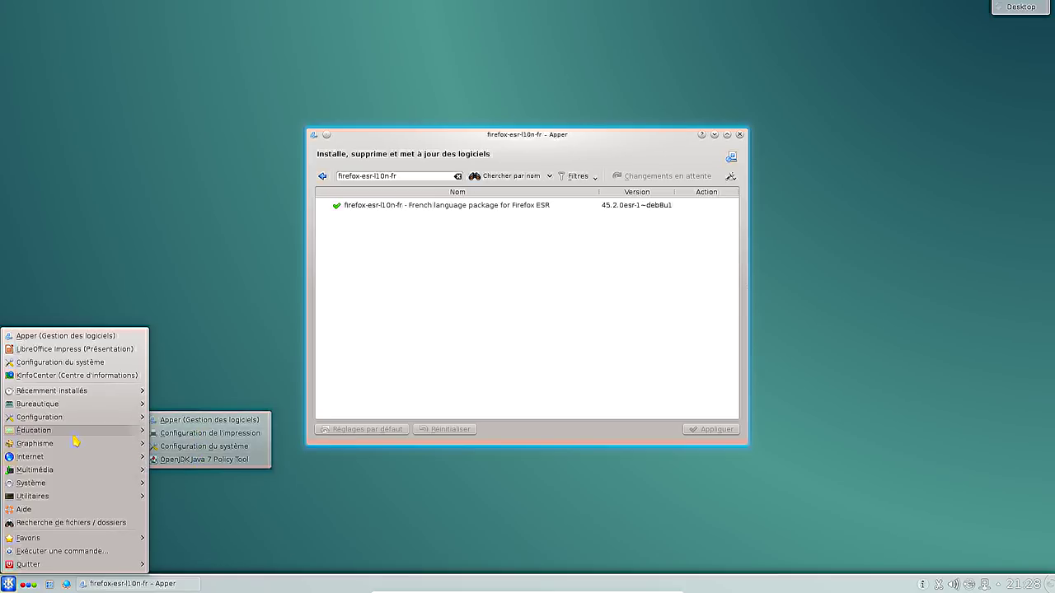
pyautogui.moveTo(70, 443)
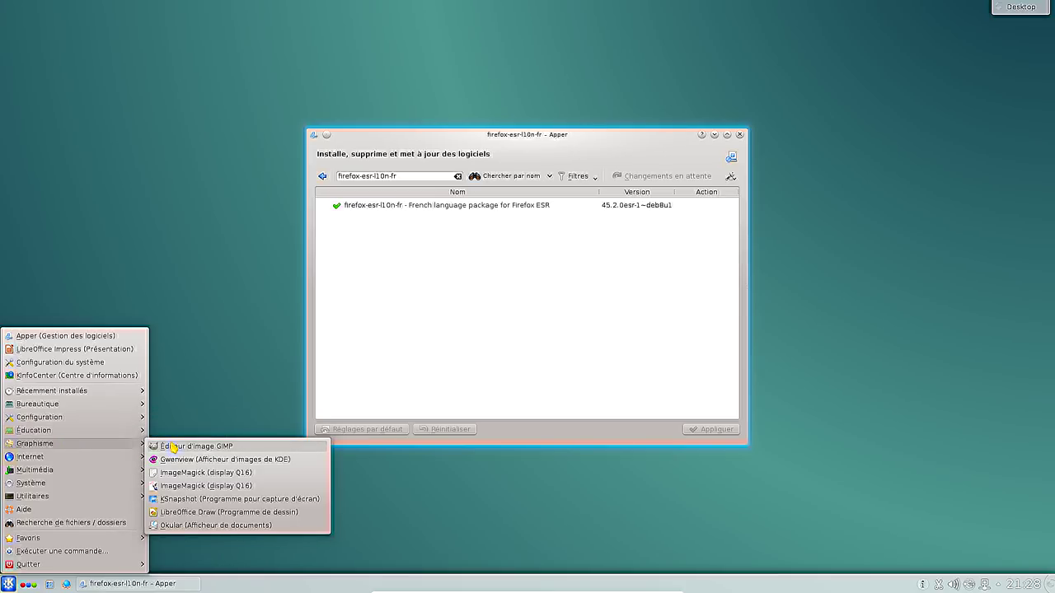
pyautogui.click(220, 448)
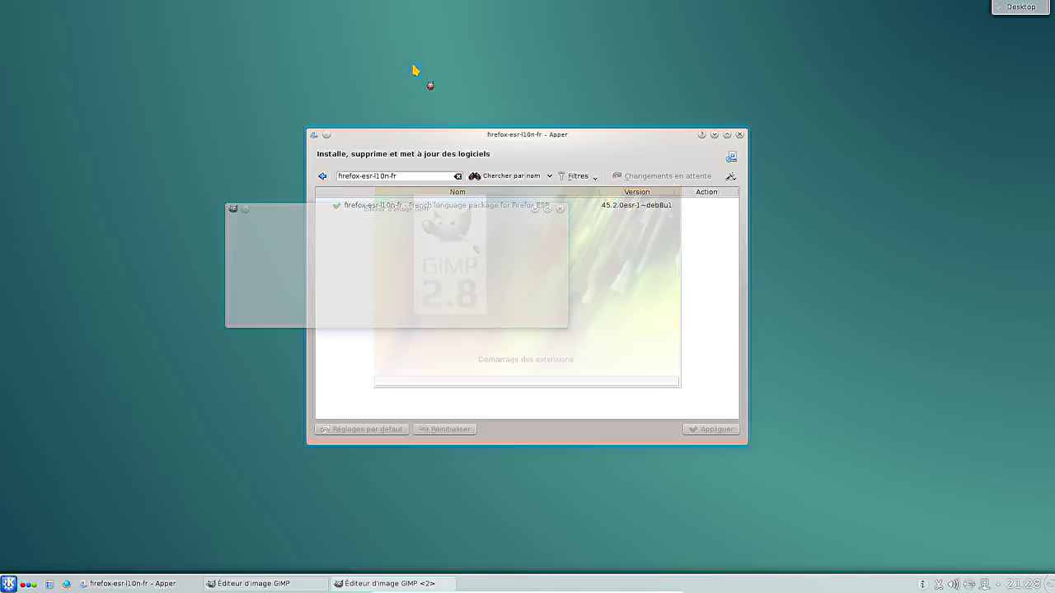
pyautogui.click(542, 223)
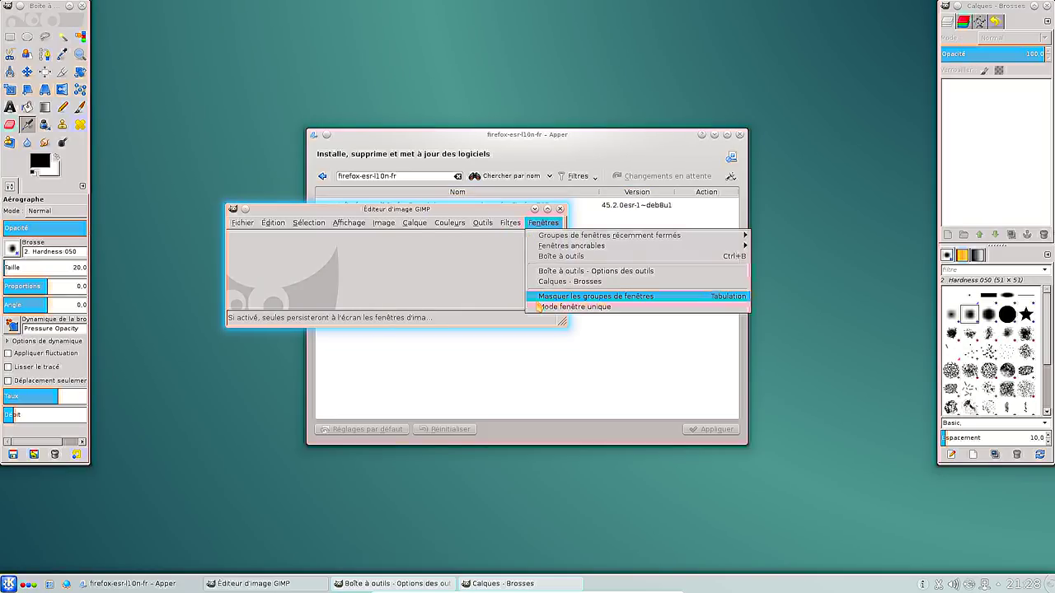
pyautogui.click(577, 306)
# - View the About GIMP information, close it, and check the GIMP selection commands in the repositioned window
pyautogui.click(575, 149)
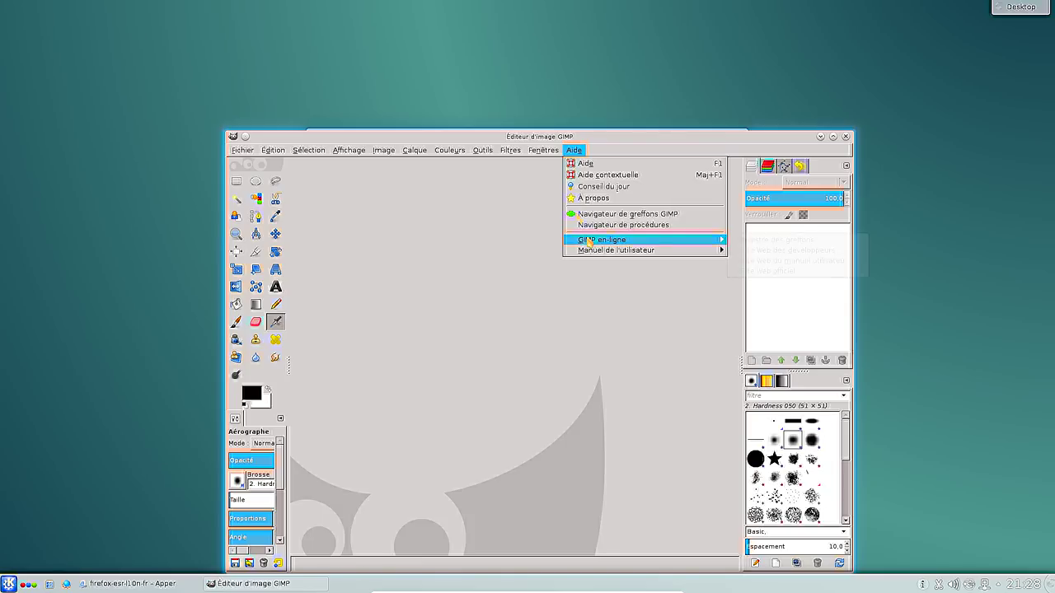
pyautogui.click(585, 199)
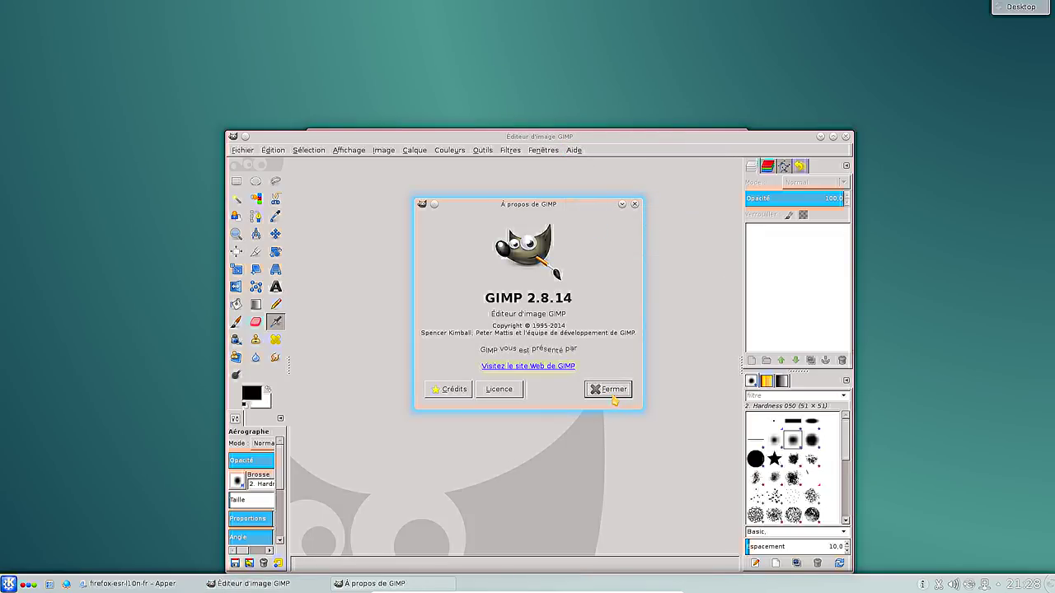
pyautogui.click(607, 391)
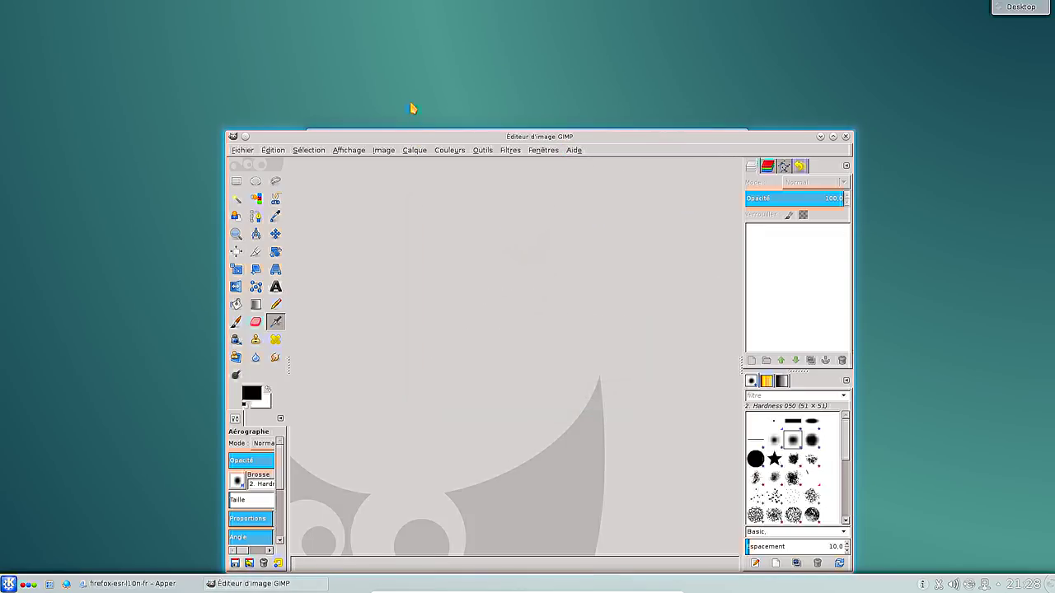
pyautogui.moveTo(396, 139); pyautogui.dragTo(388, 86)
pyautogui.click(299, 98)
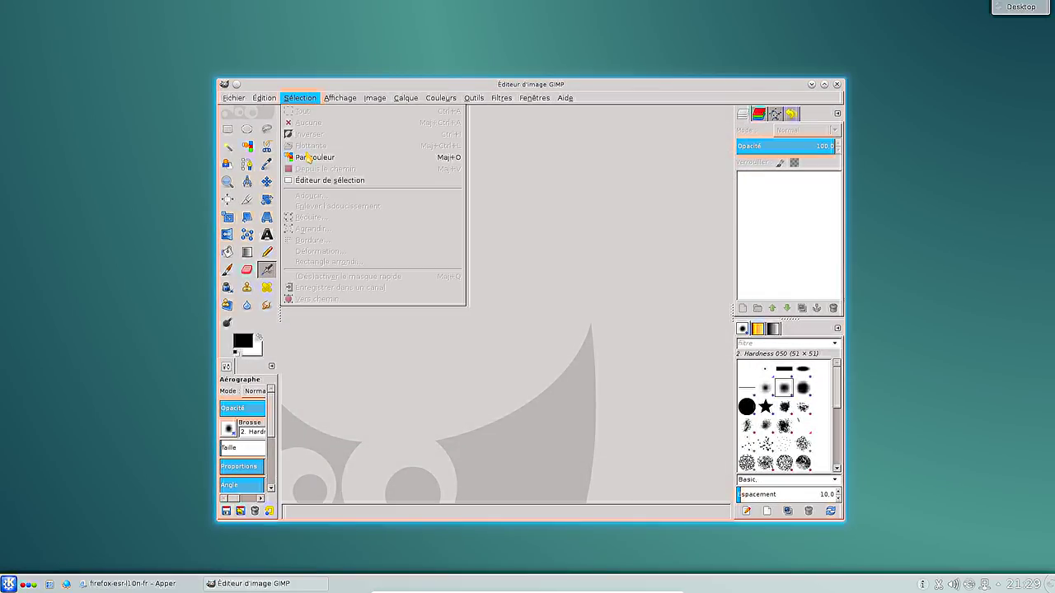
pyautogui.press('Escape')
# - View the font and widget style settings under Apparence des applications in Configuration du système, and close GIMP
pyautogui.click(8, 583)
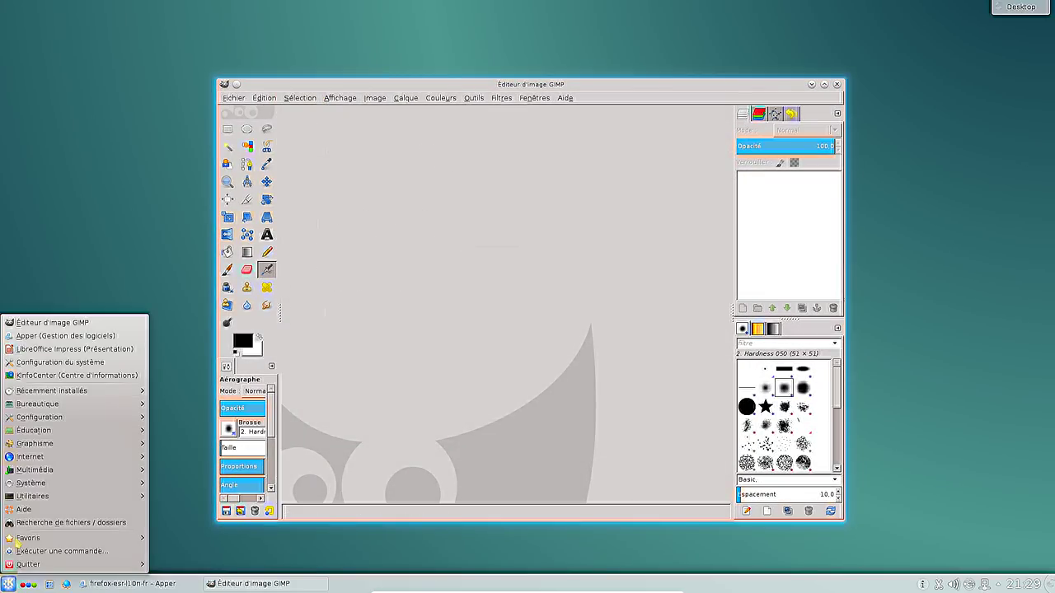
pyautogui.click(71, 362)
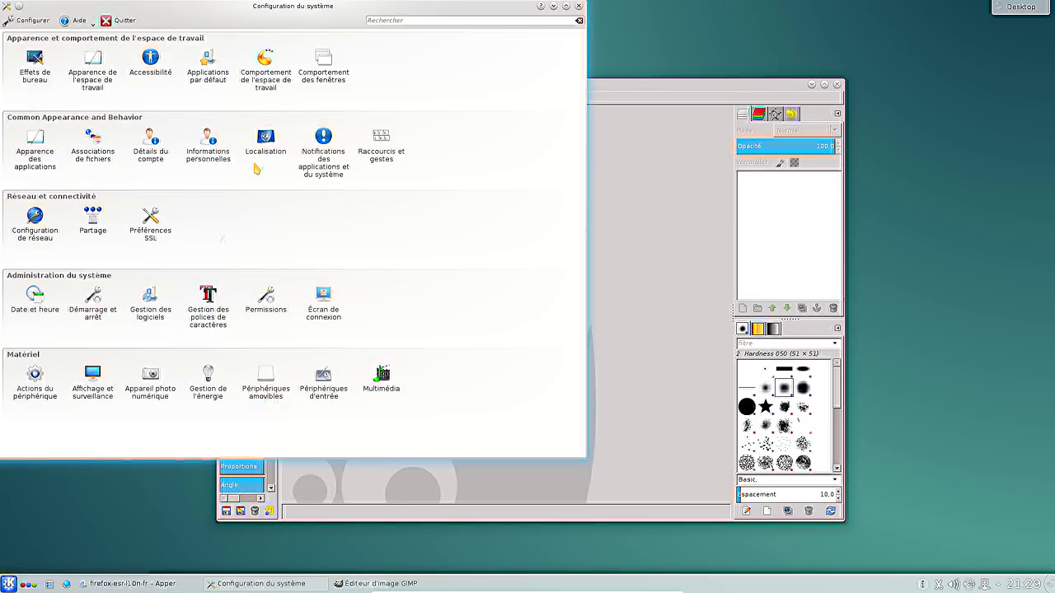
pyautogui.click(34, 144)
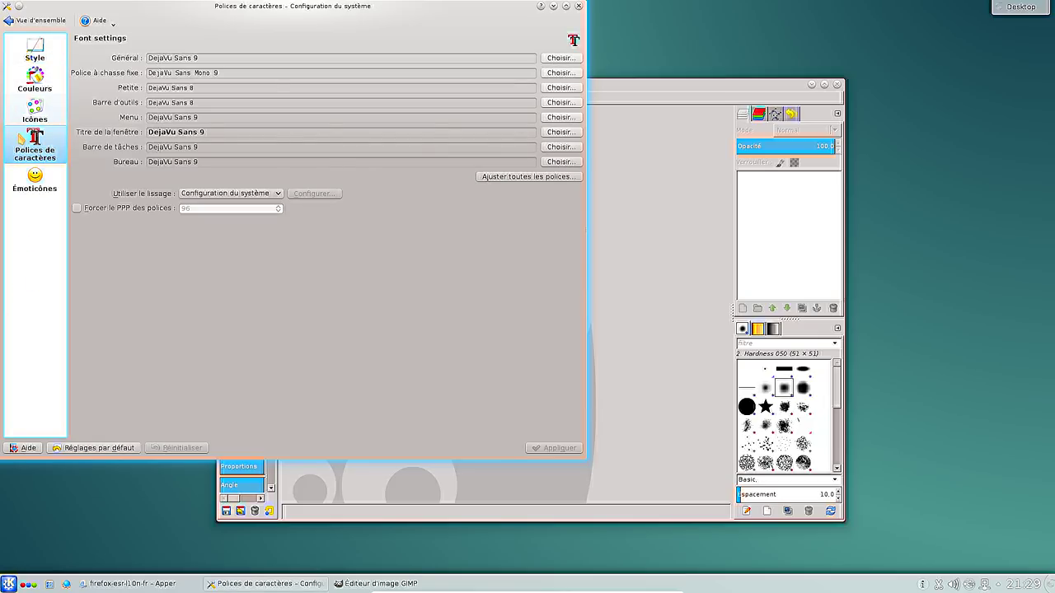
pyautogui.click(26, 62)
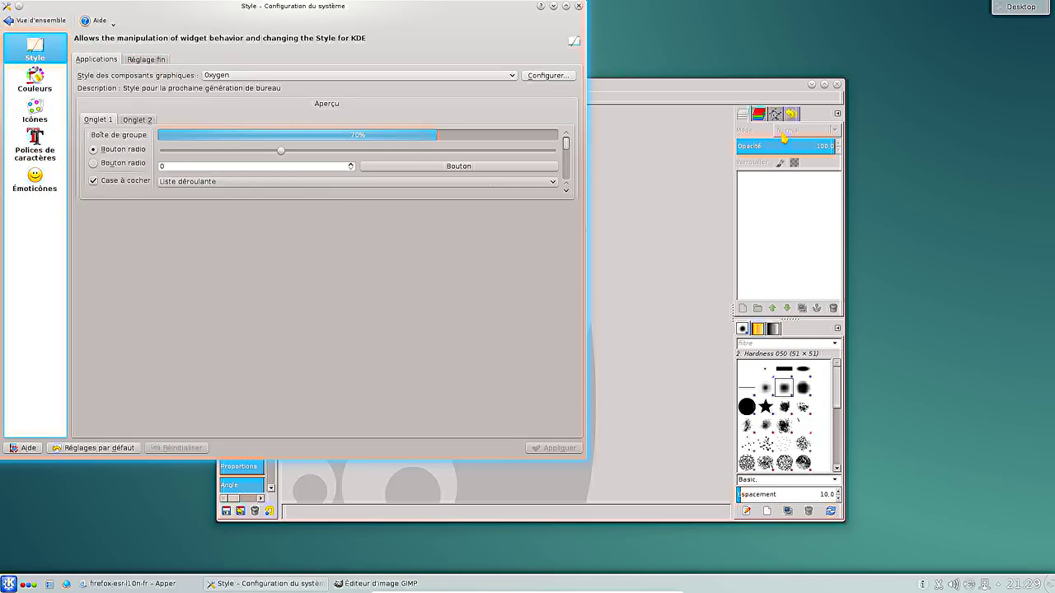
pyautogui.click(836, 85)
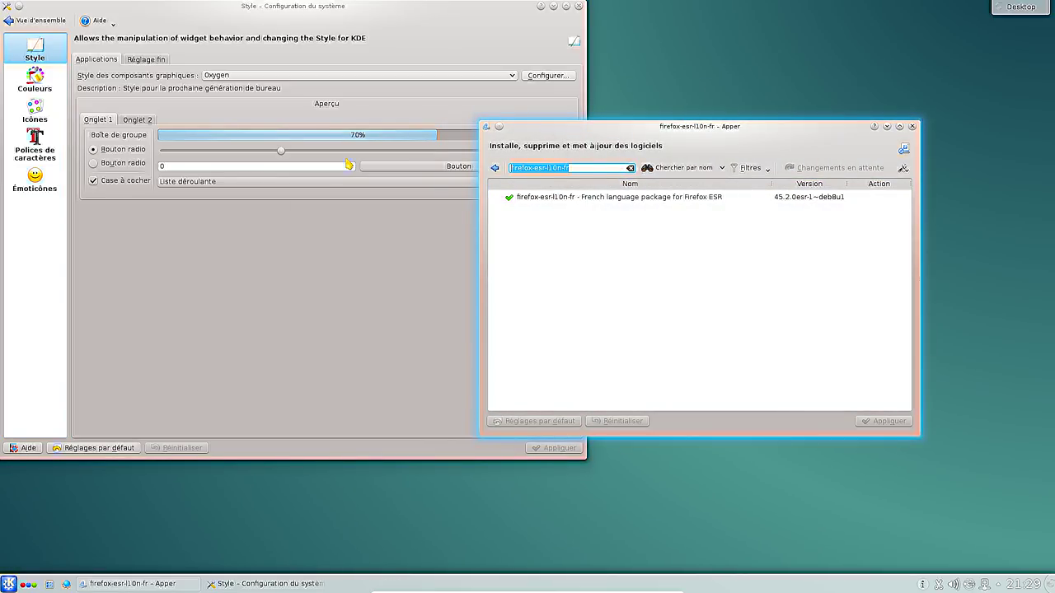
# - Search the Apper packages for oxygen-gtk and broaden the search to oxygen-
pyautogui.write('oxygen-gtk')
pyautogui.press('Return')
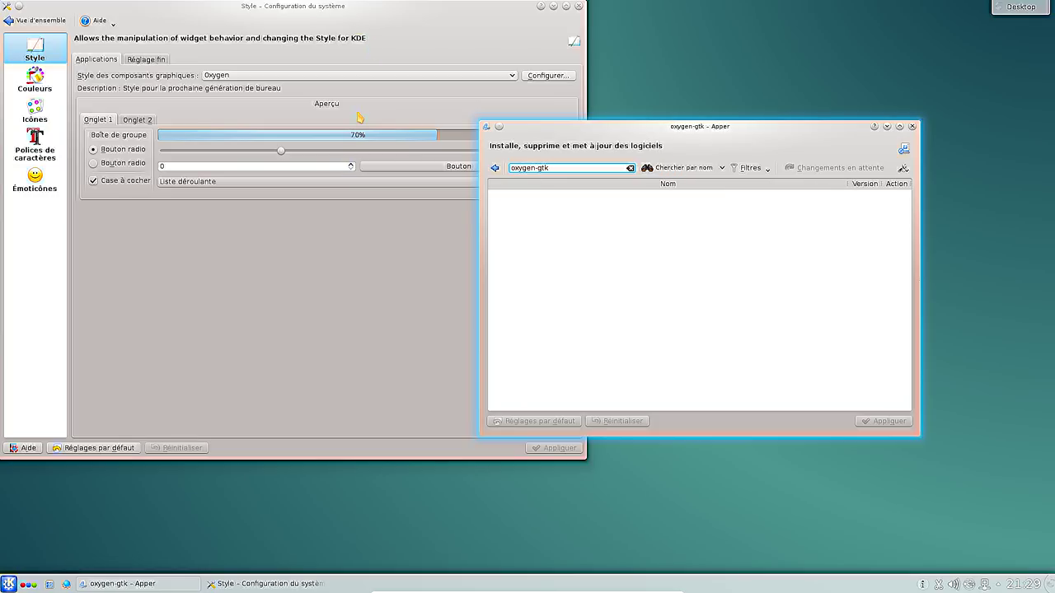
pyautogui.press('Return')
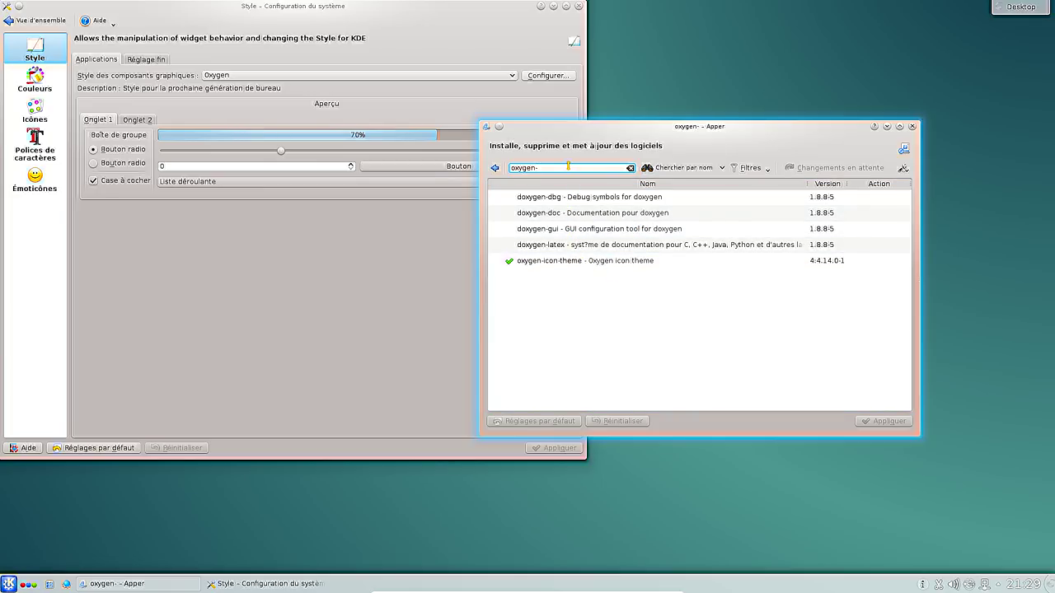
# - Search the packages for gtk-en and broaden the search to gtk-
pyautogui.press('BackSpace')
pyautogui.press('BackSpace')
pyautogui.press('BackSpace')
pyautogui.press('BackSpace')
pyautogui.press('BackSpace')
pyautogui.write('gt')
pyautogui.press('Return')
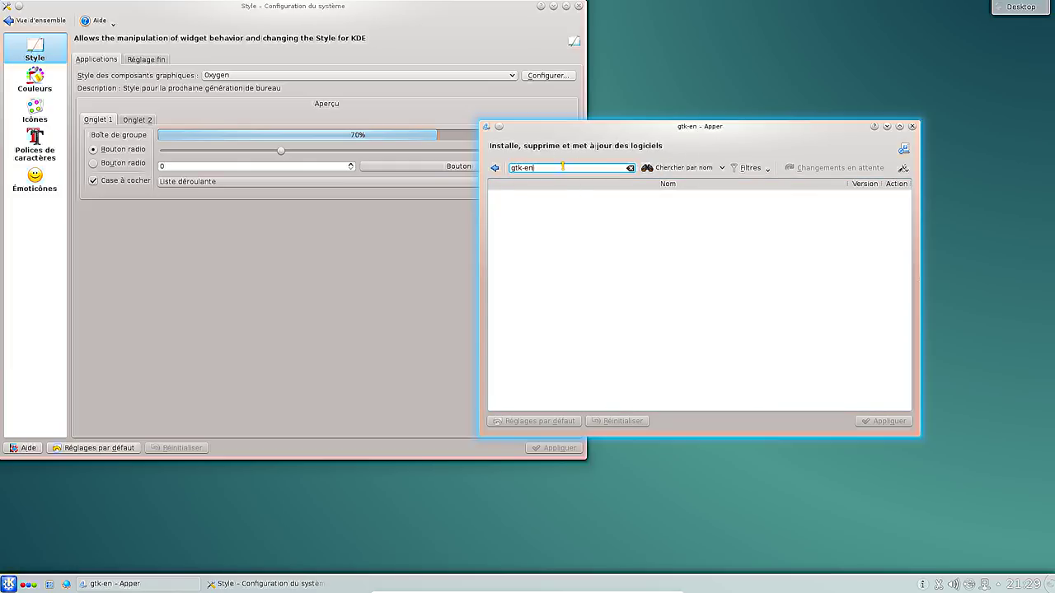
pyautogui.press('Return')
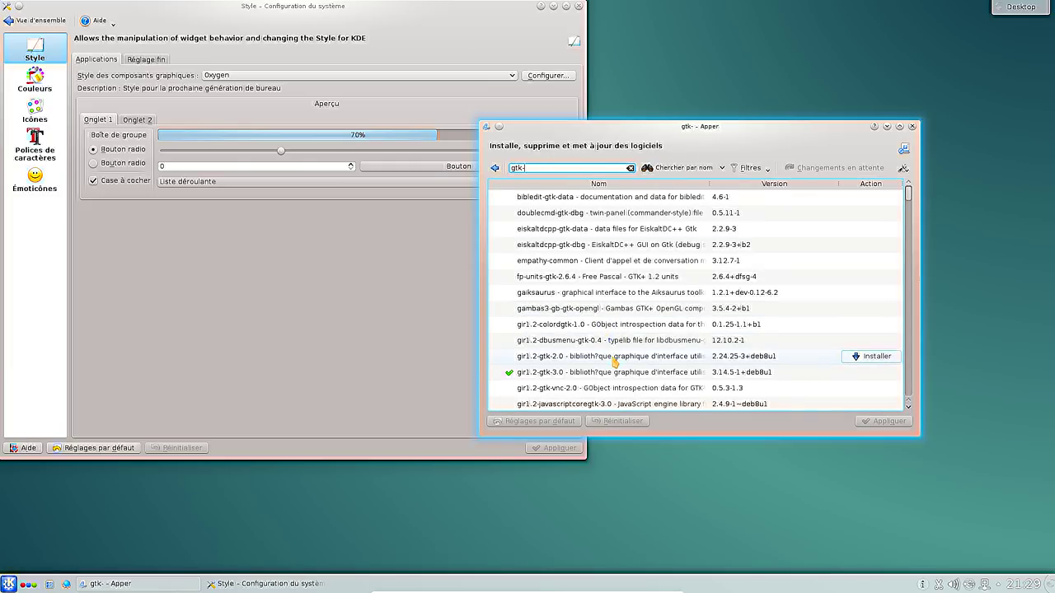
# - Mark the kde-config-gtk-style package for installation from the search results and apply the change
pyautogui.scroll(-8, 602, 293)
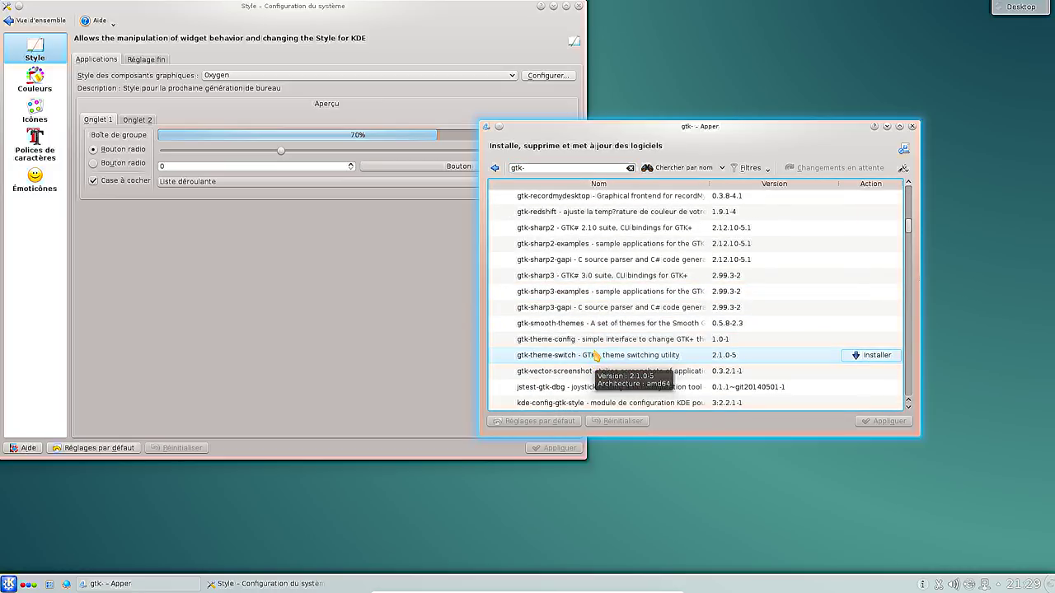
pyautogui.scroll(1, 619, 248)
pyautogui.scroll(-3, 620, 248)
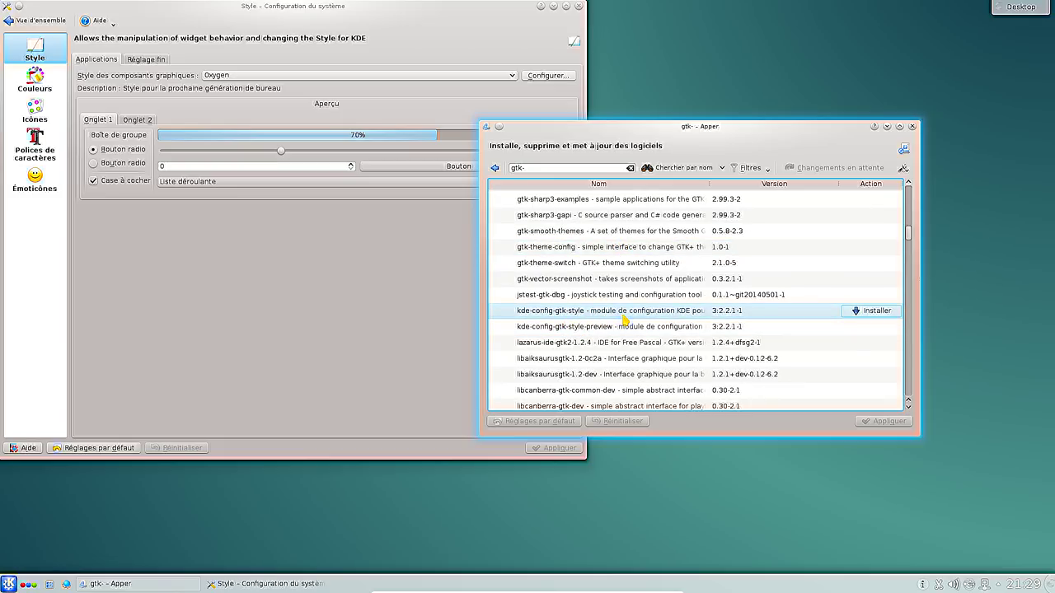
pyautogui.click(870, 313)
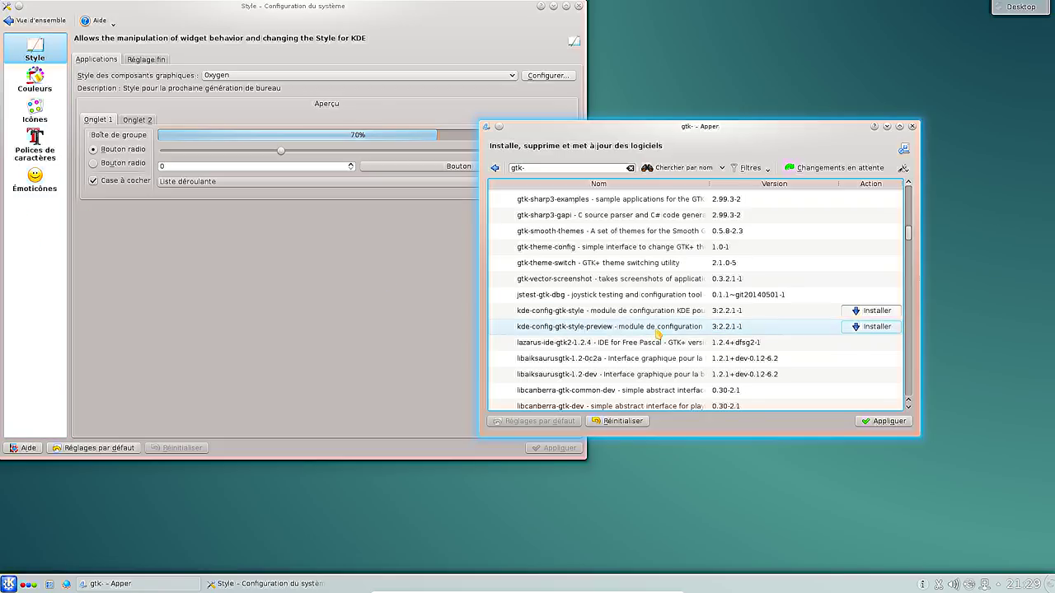
pyautogui.scroll(-5, 659, 334)
pyautogui.scroll(-15, 660, 334)
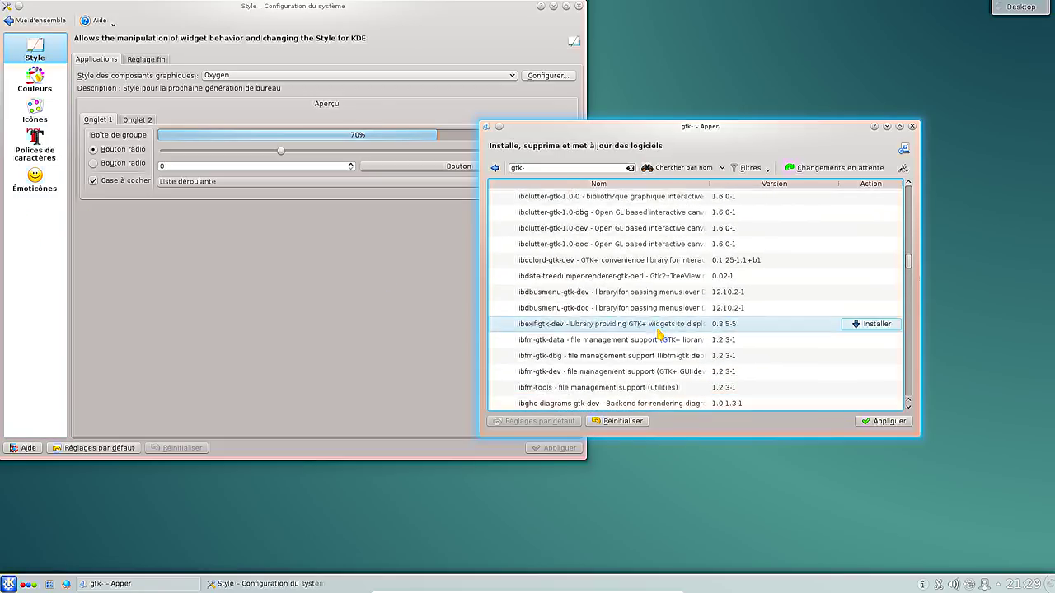
pyautogui.scroll(-15, 660, 334)
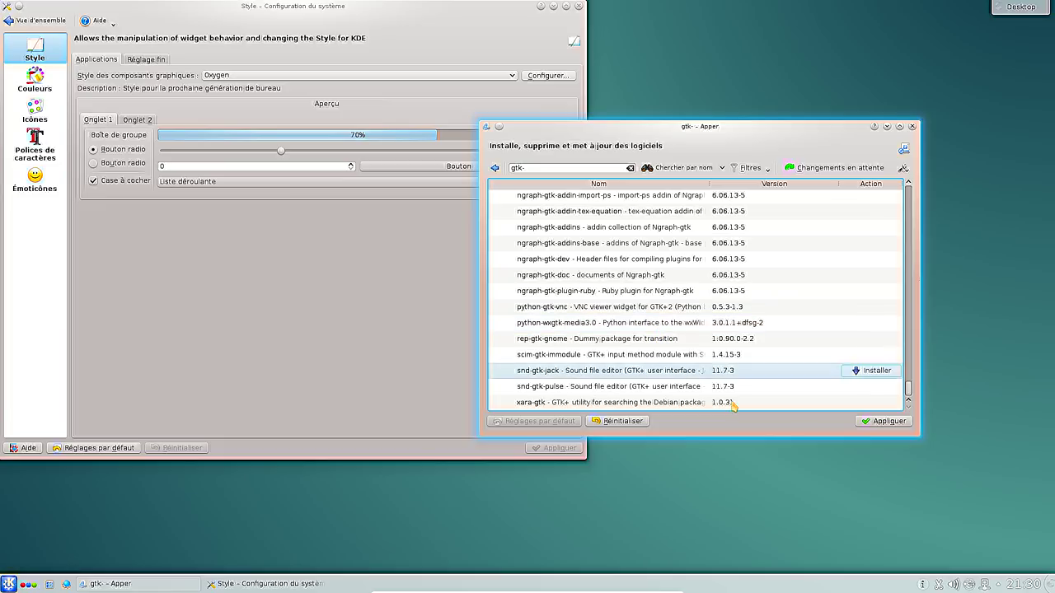
pyautogui.click(868, 422)
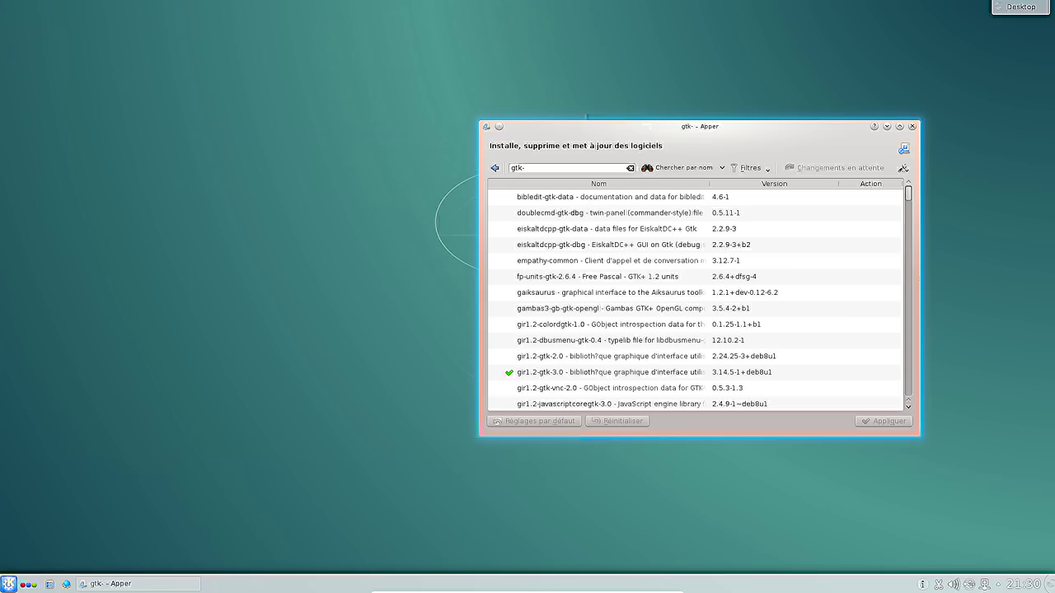
# - Reopen Configuration du système, check Apparence des applications for a GTK module, and return to the overview
pyautogui.click(8, 583)
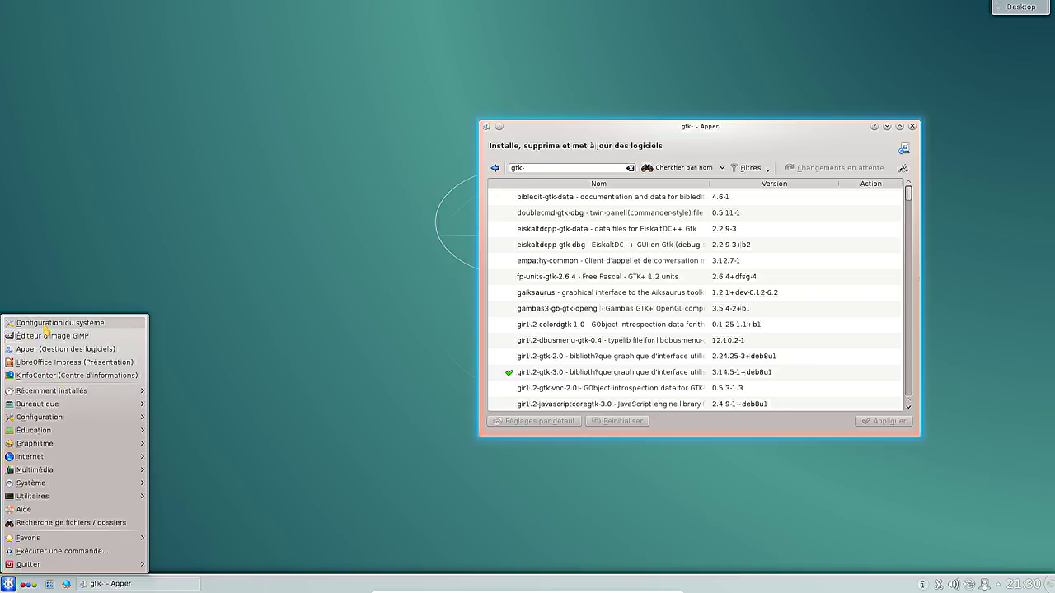
pyautogui.click(49, 323)
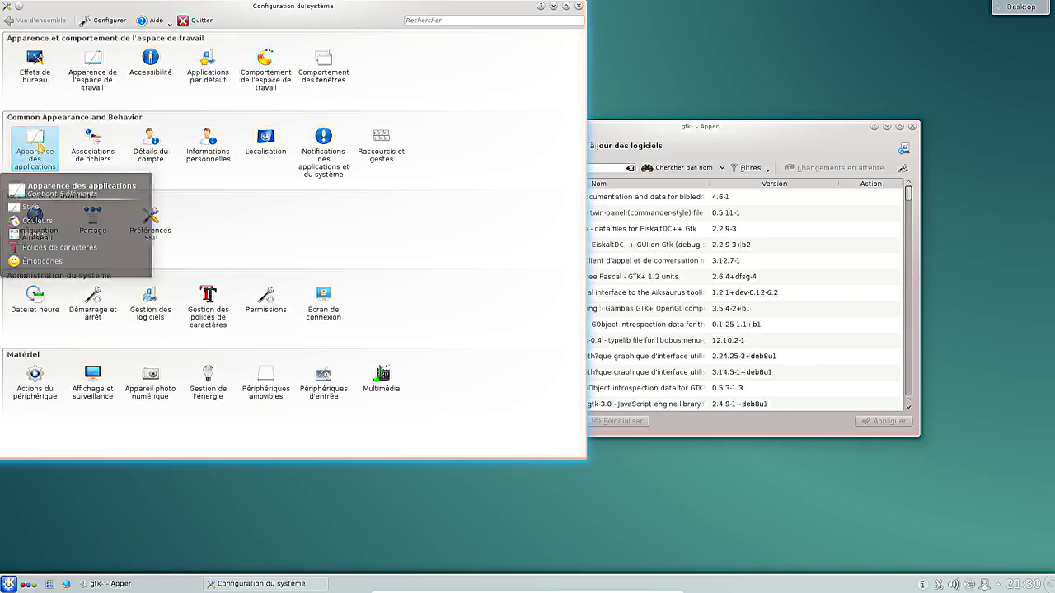
pyautogui.click(38, 144)
pyautogui.click(33, 20)
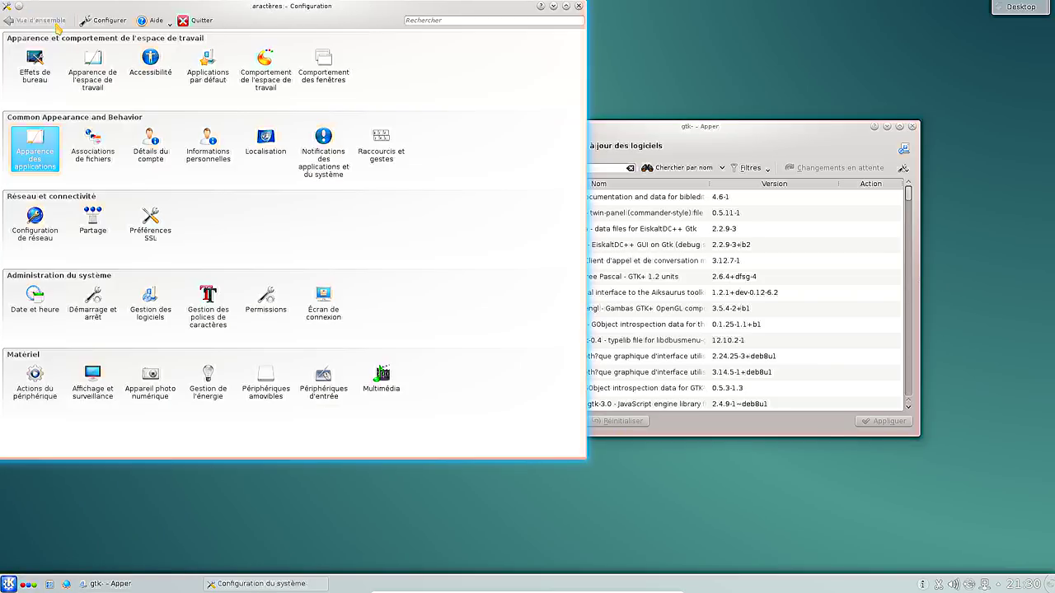
# - Examine the gtk- package results in Apper again for other GTK theme and KDE configuration packages
pyautogui.click(591, 247)
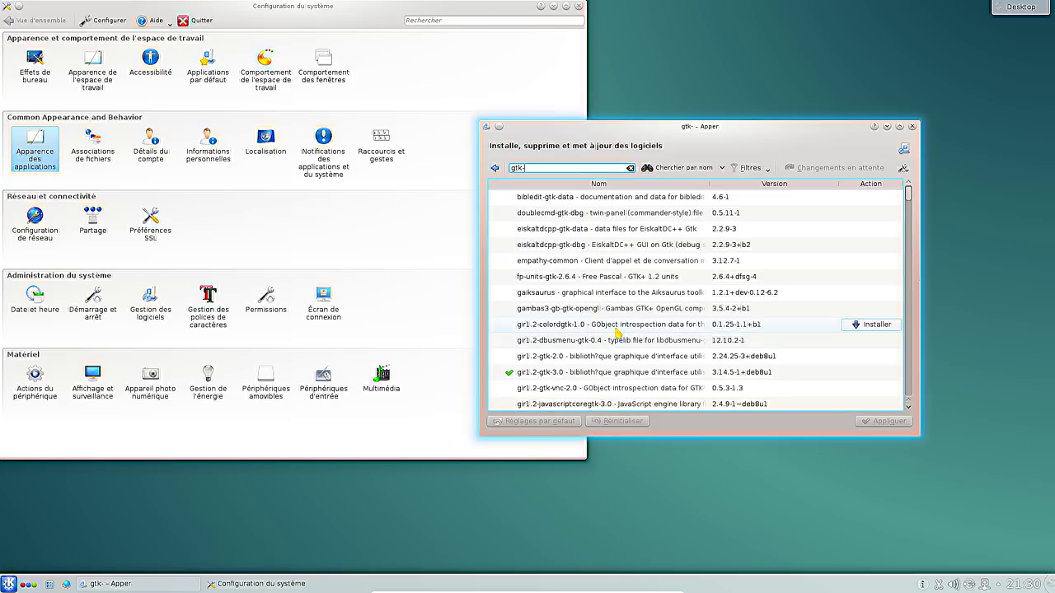
pyautogui.scroll(-10, 614, 338)
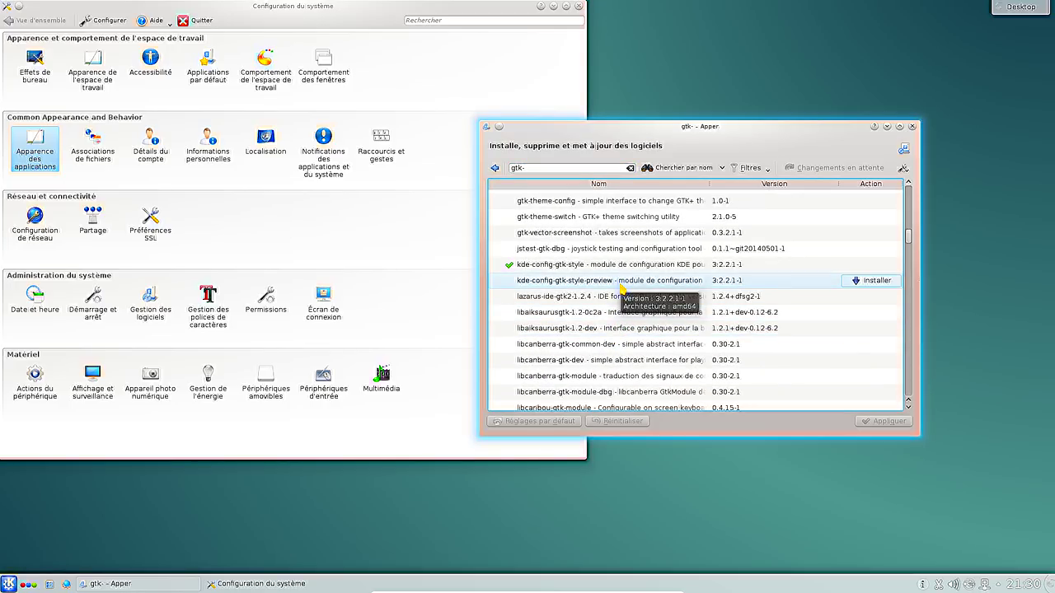
pyautogui.scroll(-3, 624, 322)
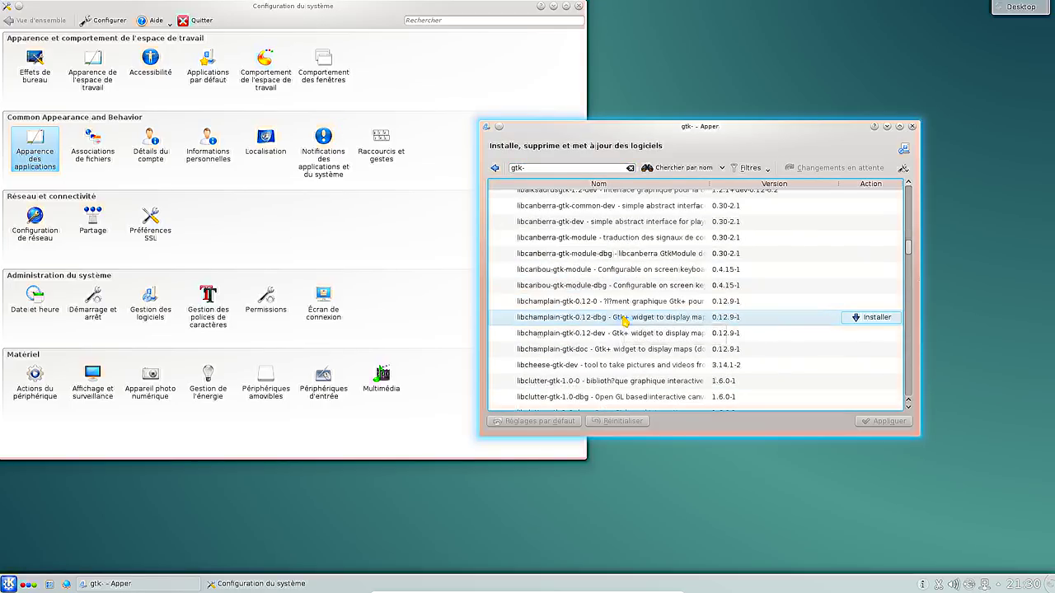
pyautogui.scroll(-5, 623, 321)
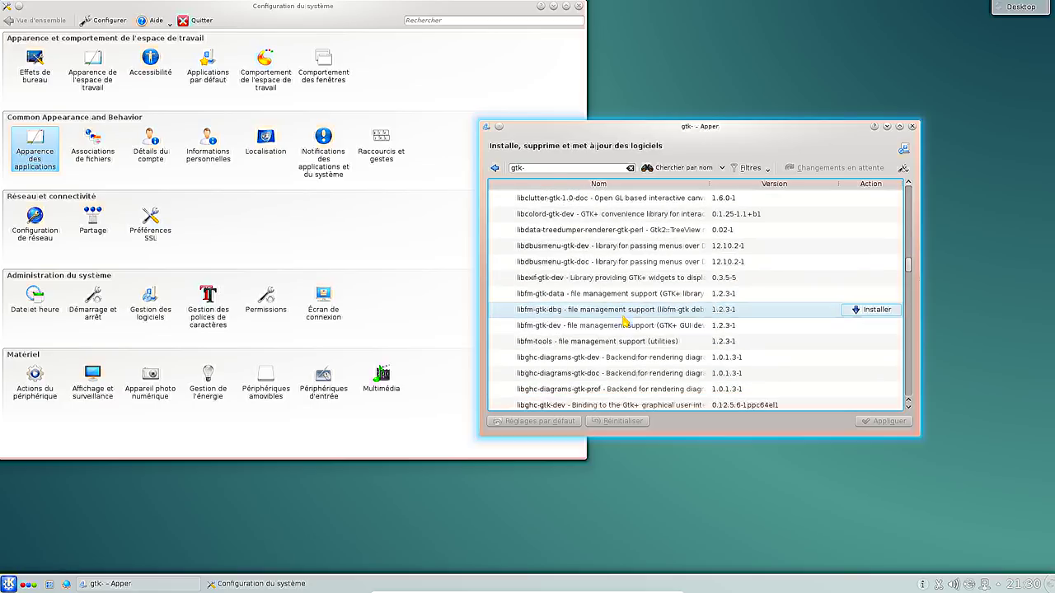
pyautogui.scroll(-12, 623, 320)
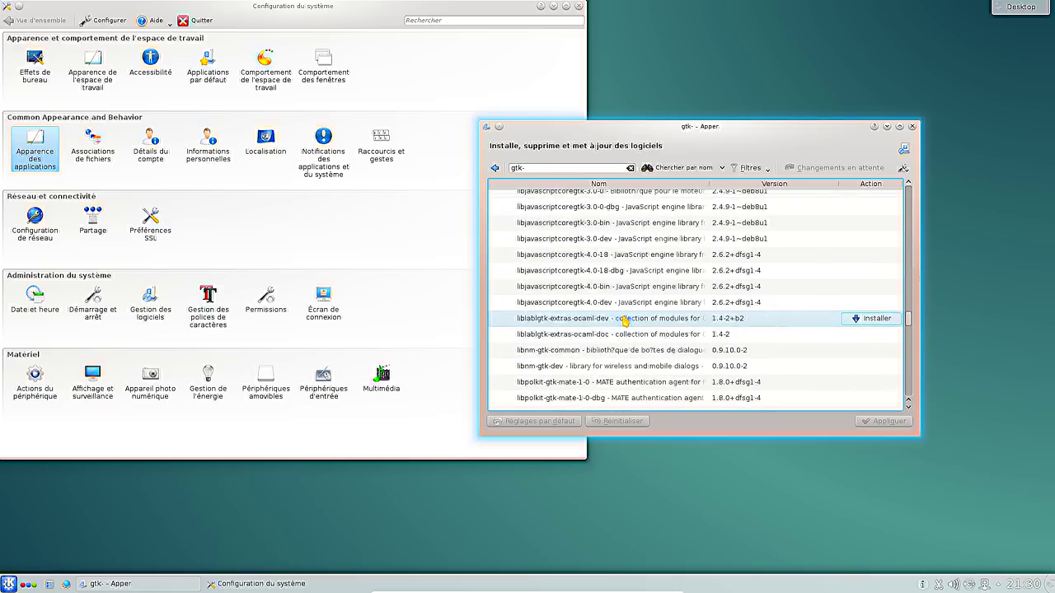
pyautogui.scroll(-15, 624, 322)
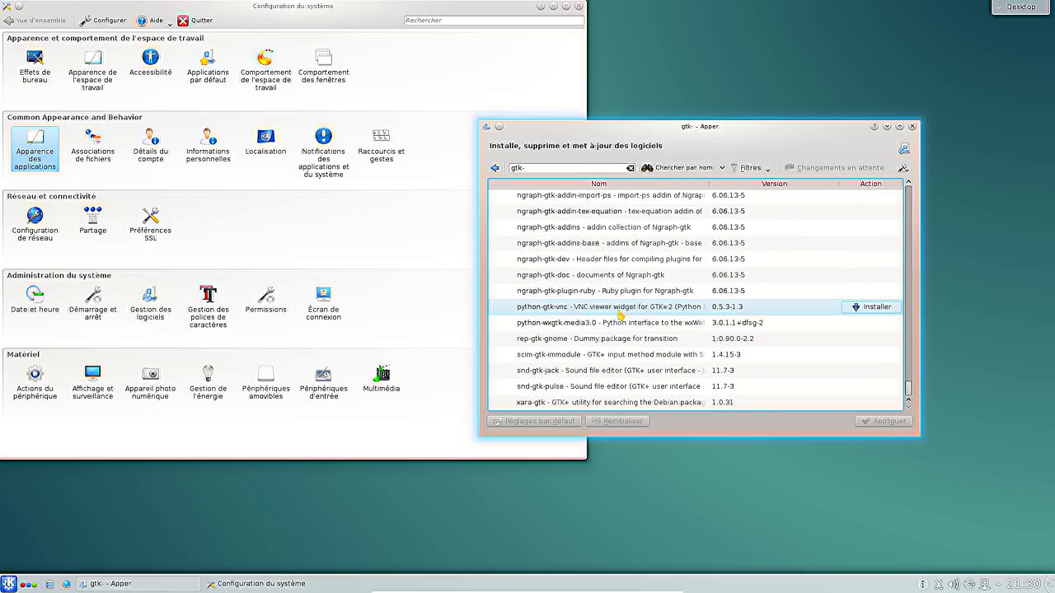
# - Go back through the gtk- package results and search the packages for engine
pyautogui.scroll(4, 620, 313)
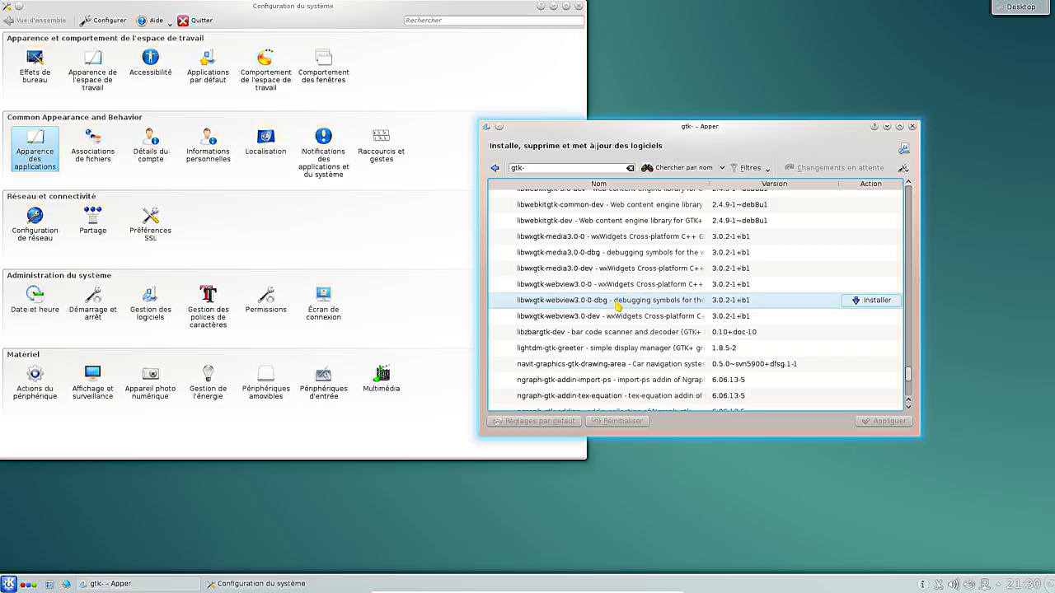
pyautogui.scroll(-4, 618, 306)
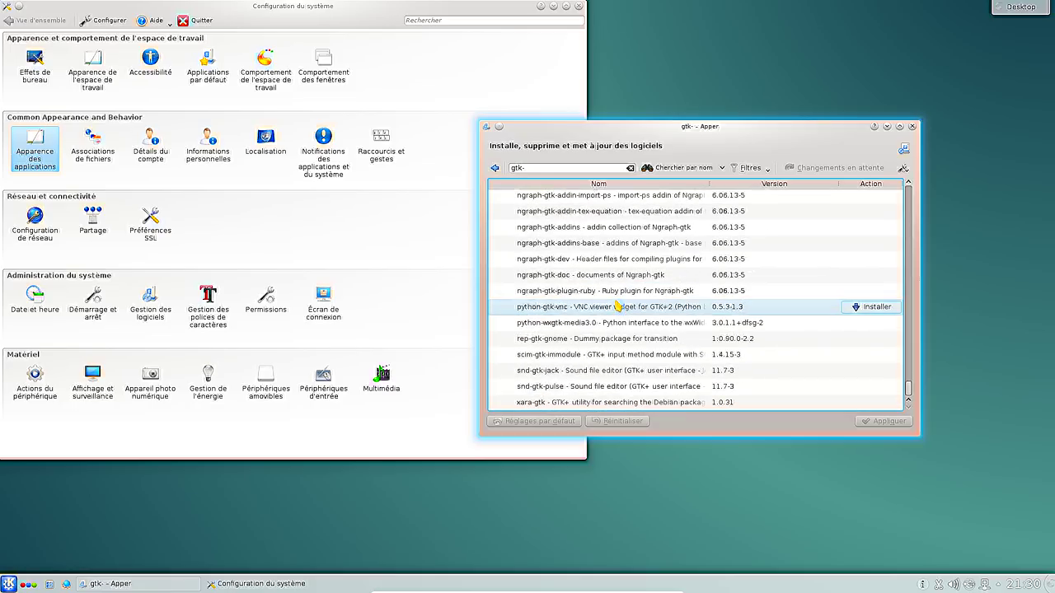
pyautogui.scroll(15, 618, 305)
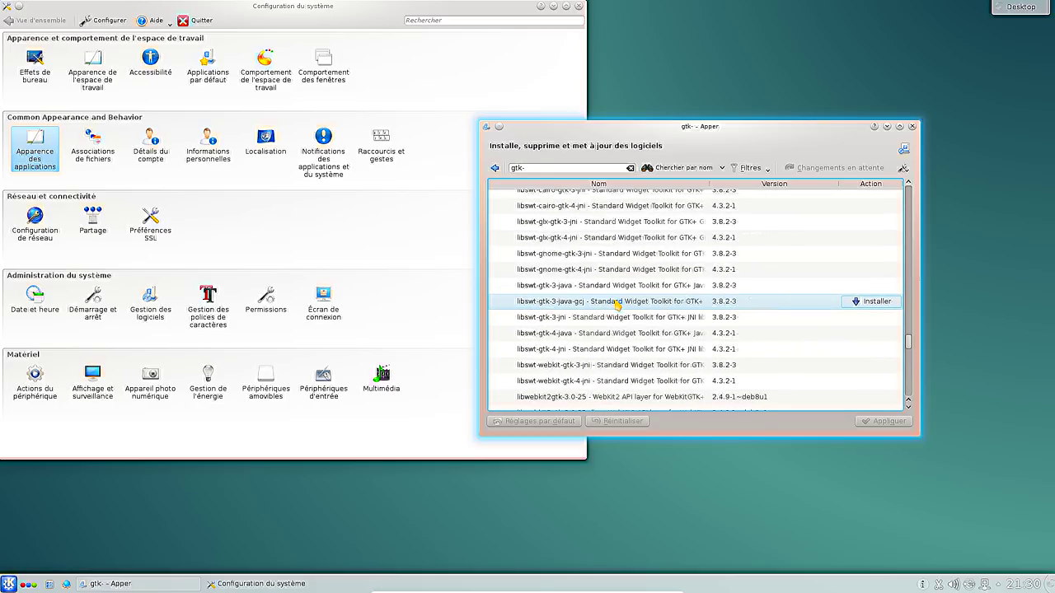
pyautogui.scroll(10, 618, 305)
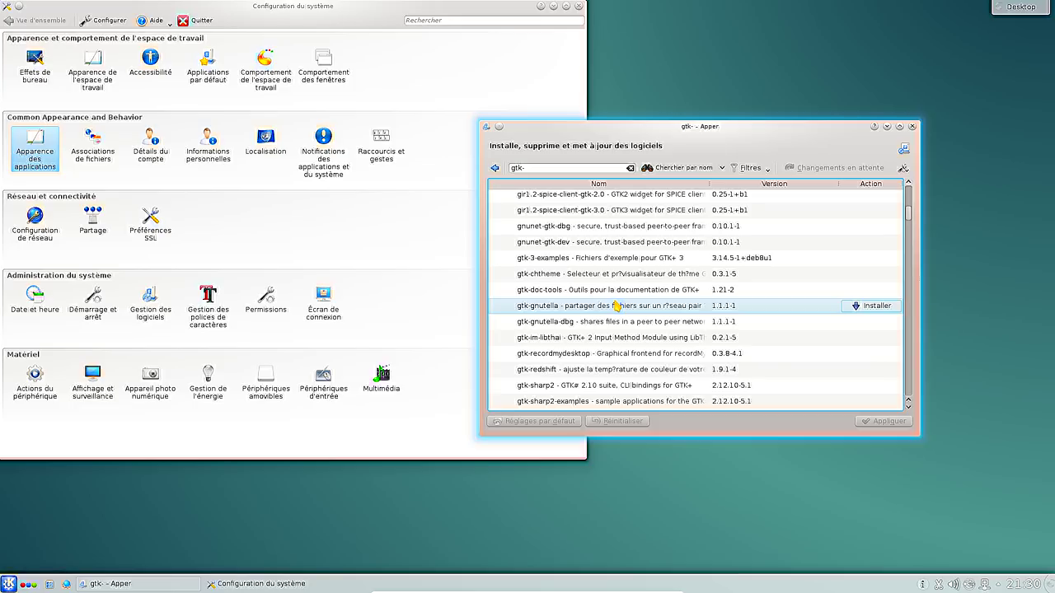
pyautogui.scroll(5, 617, 305)
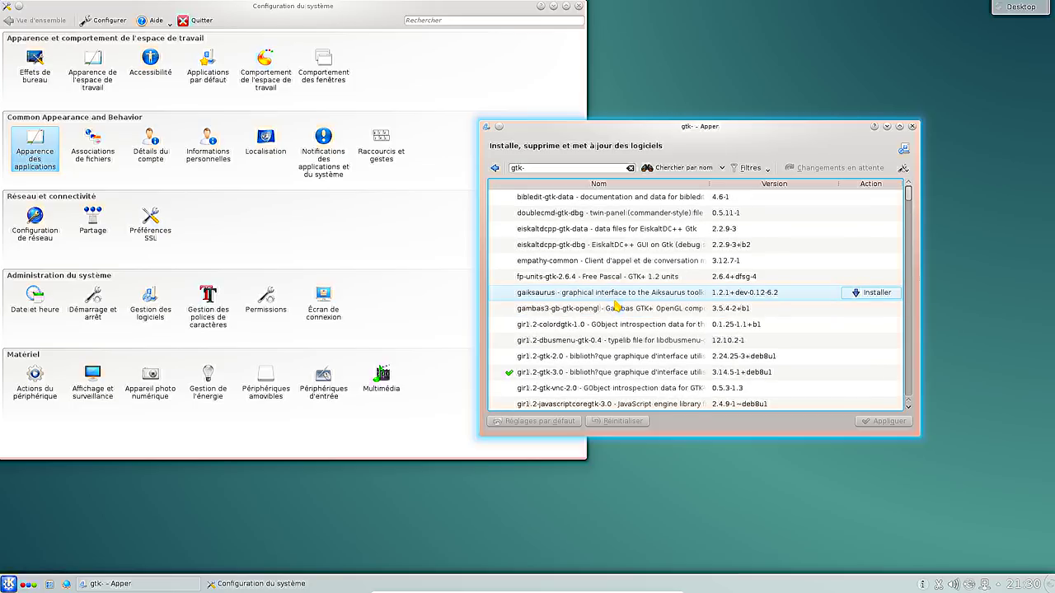
pyautogui.tripleClick(528, 167)
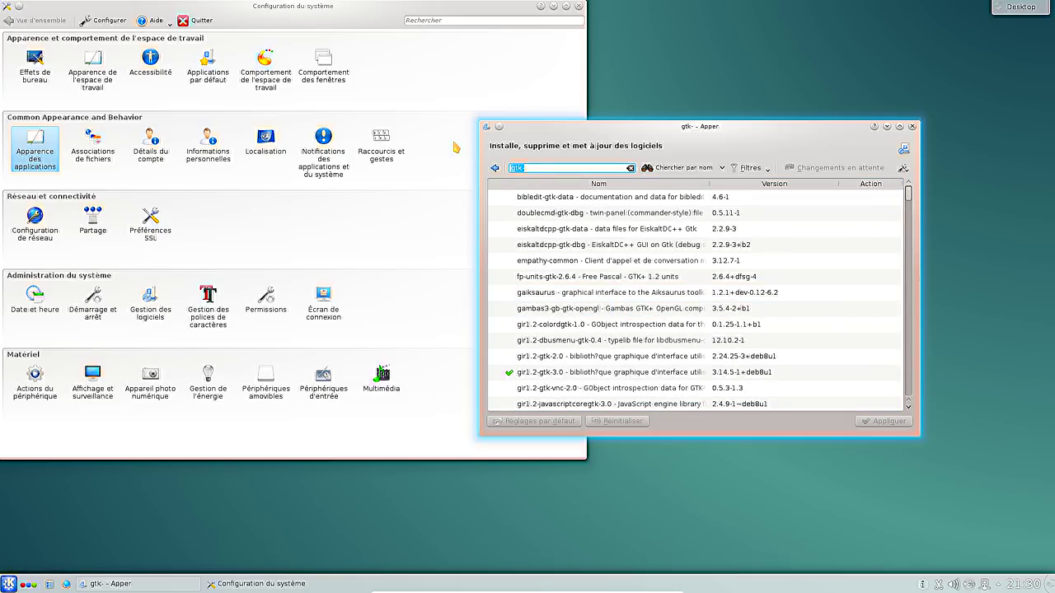
pyautogui.write('engine')
pyautogui.press('Return')
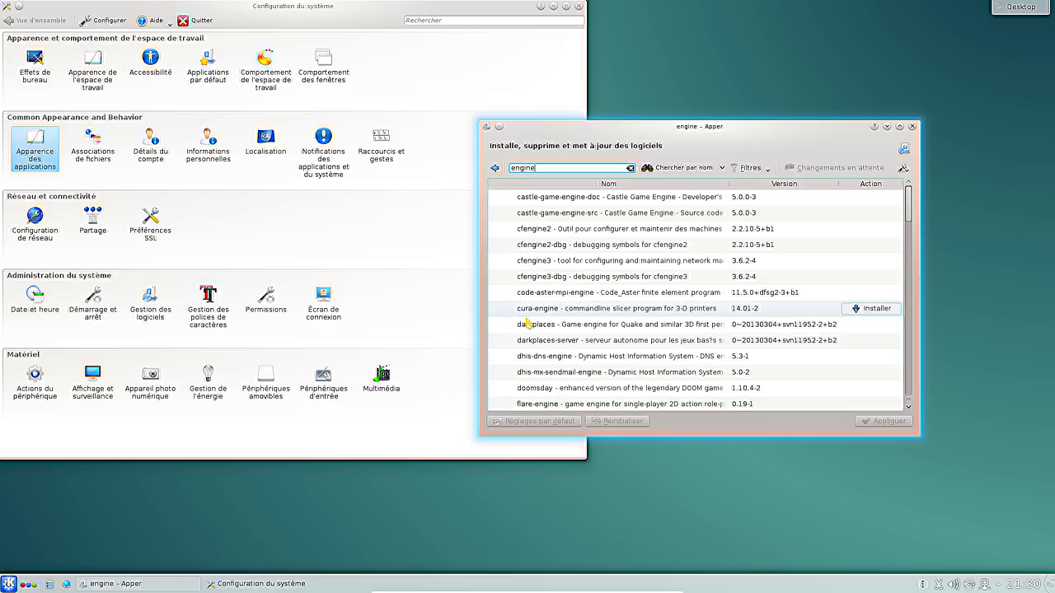
# - Mark gtk2-engines-oxygen and gtk3-engines-oxygen for installation from the search results and apply the changes
pyautogui.scroll(-4, 669, 367)
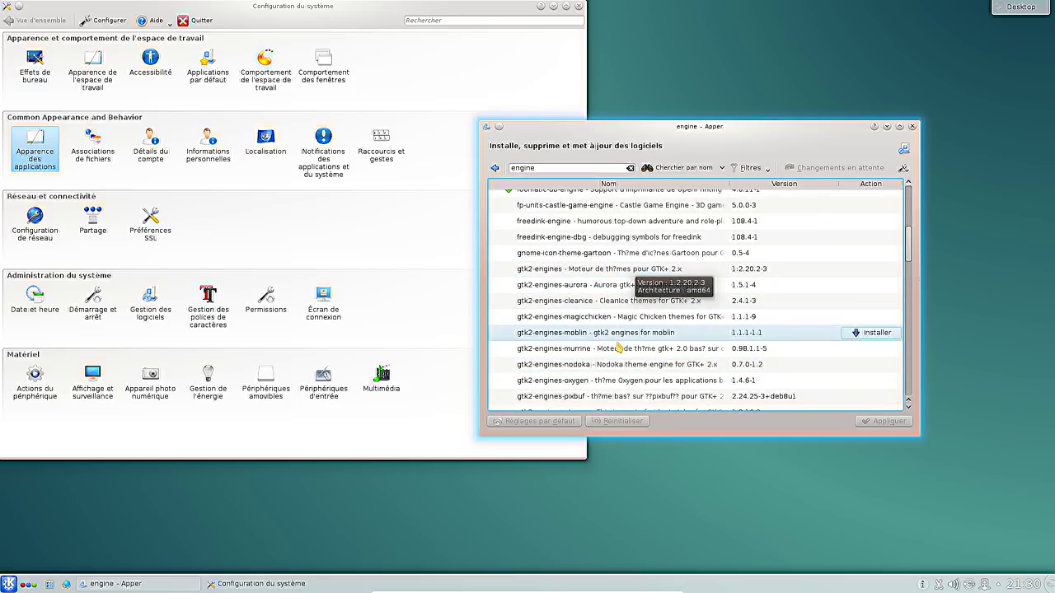
pyautogui.click(856, 382)
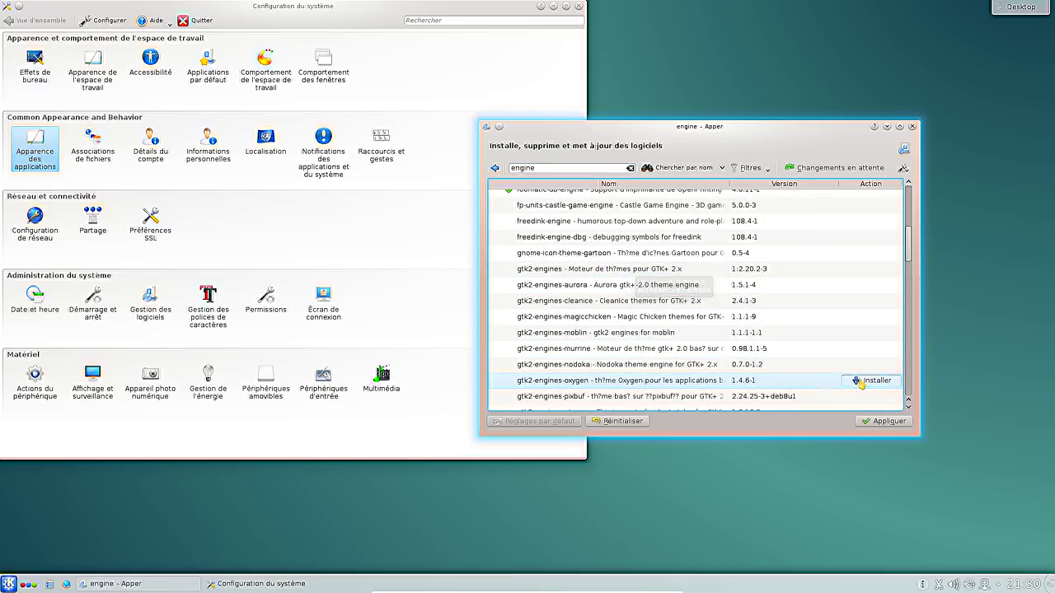
pyautogui.scroll(-3, 816, 366)
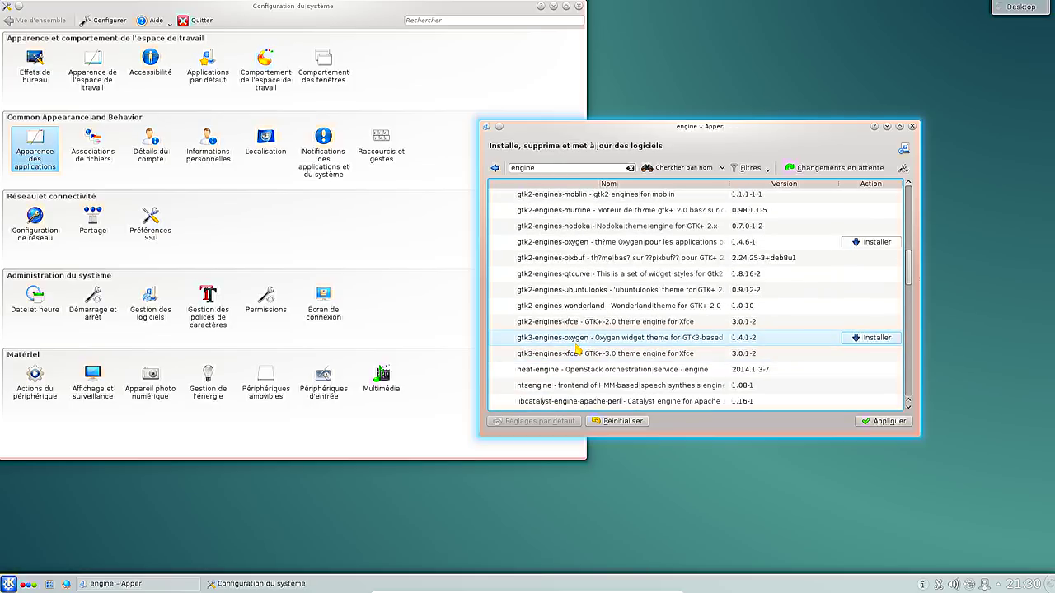
pyautogui.click(885, 421)
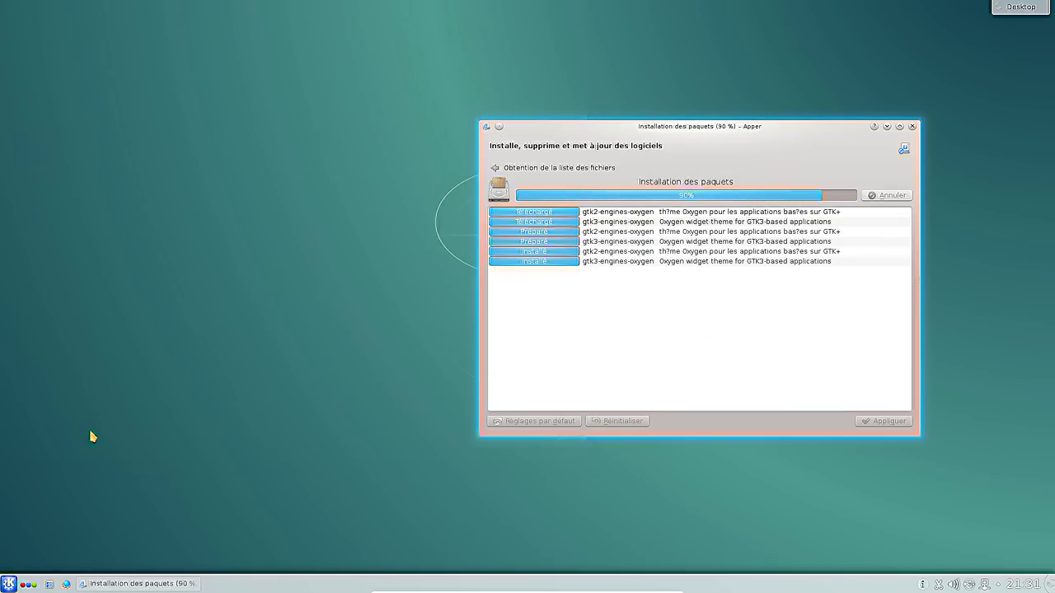
# - Launch GIMP, and open the GTK settings under Apparence des applications in Configuration du système
pyautogui.click(8, 584)
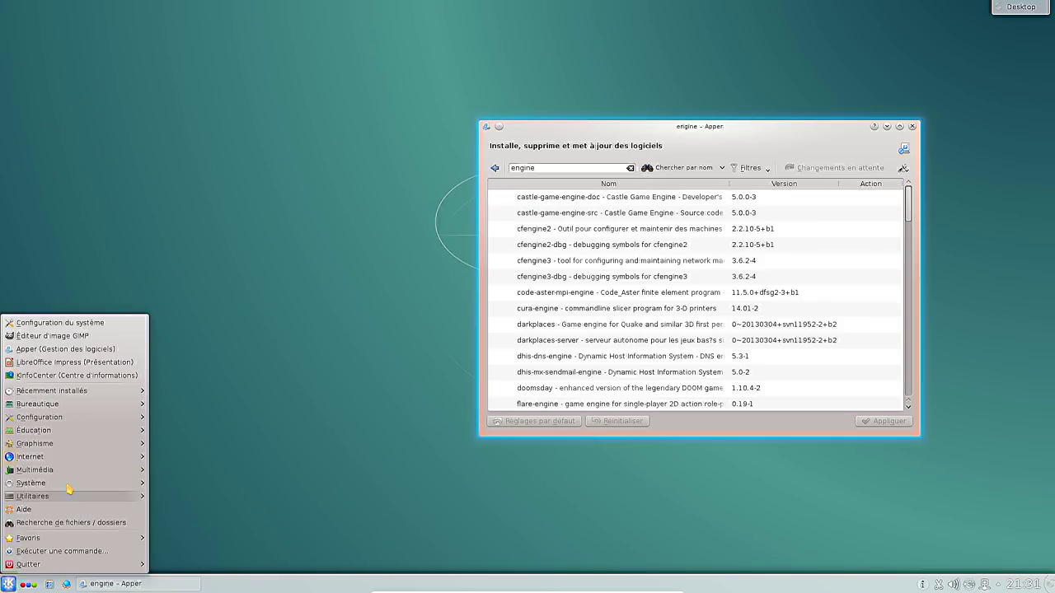
pyautogui.click(82, 336)
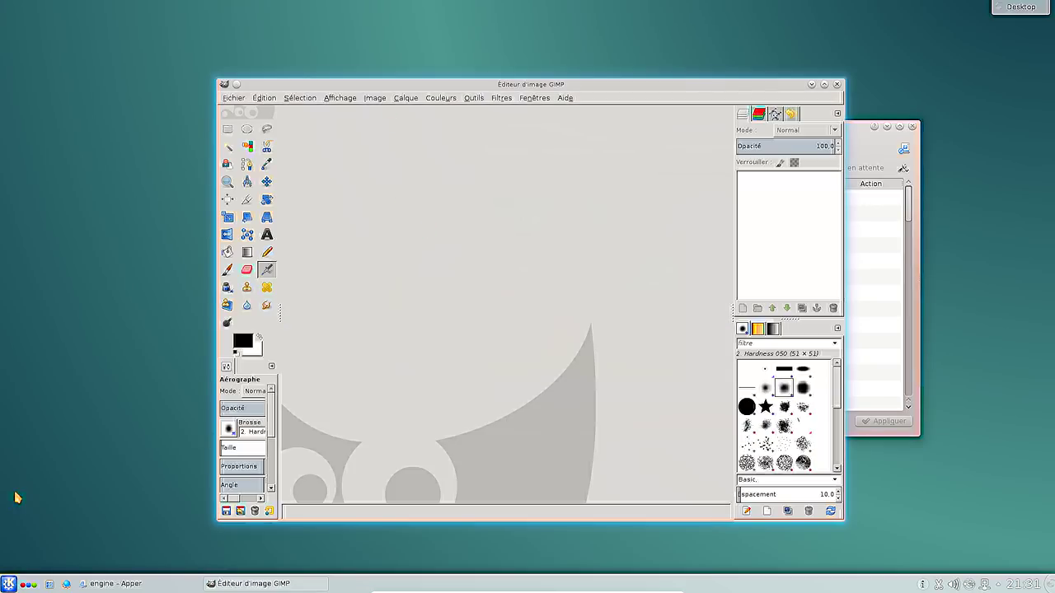
pyautogui.click(8, 583)
pyautogui.click(57, 337)
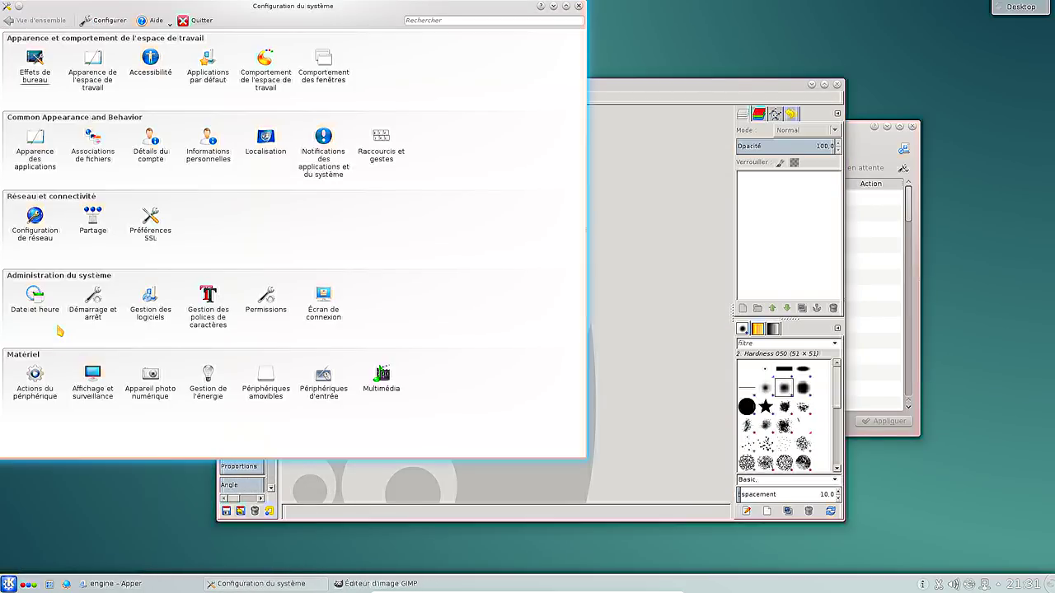
pyautogui.click(52, 167)
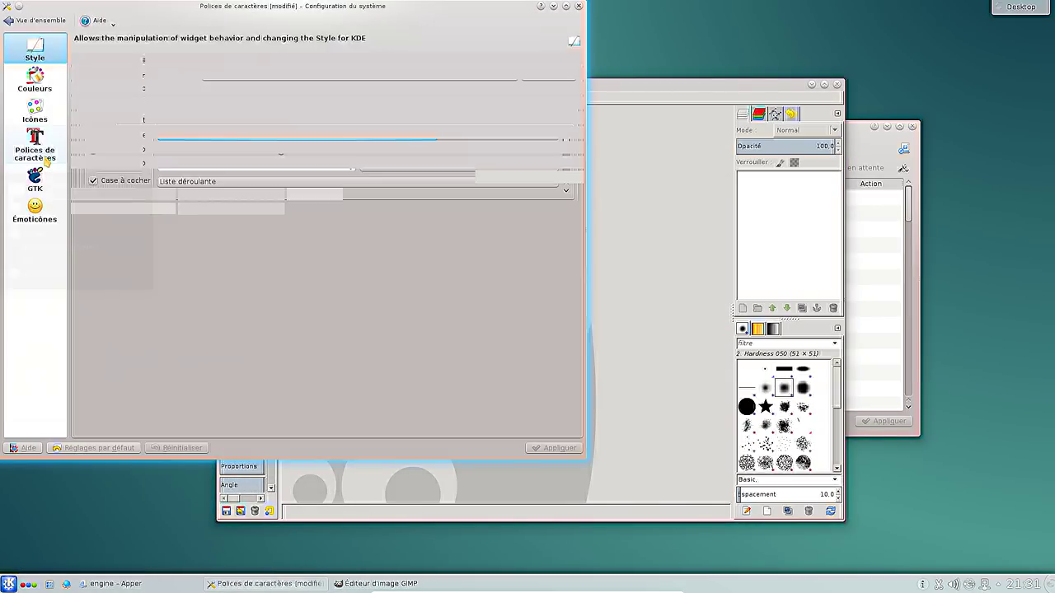
pyautogui.click(34, 148)
pyautogui.click(40, 179)
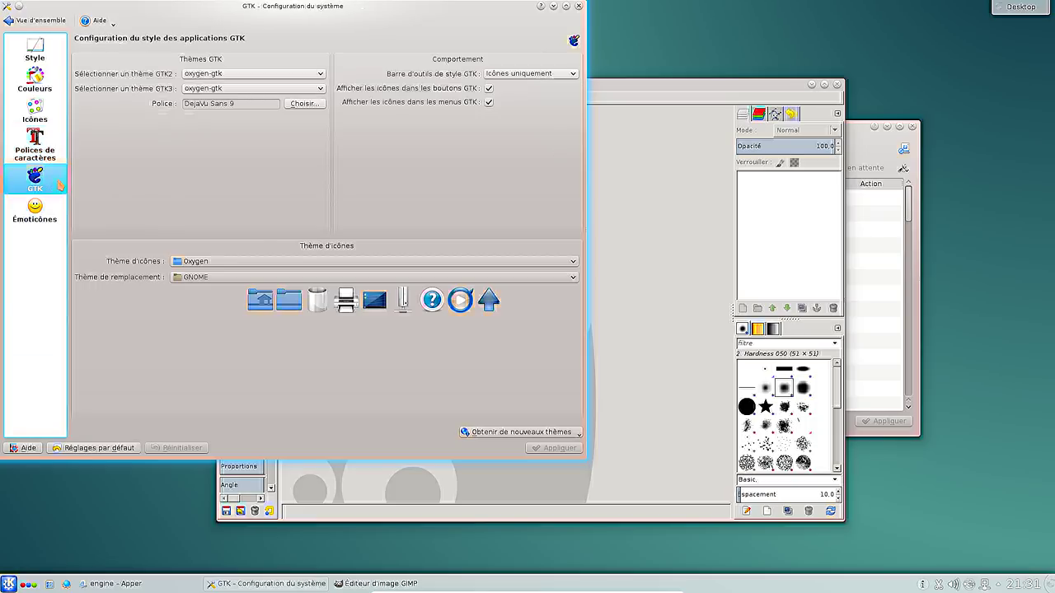
# - Try the Emacs GTK3 and Raleigh GTK2 themes, set both back to oxygen-gtk, apply, and close the settings
pyautogui.click(250, 74)
pyautogui.click(248, 79)
pyautogui.click(210, 88)
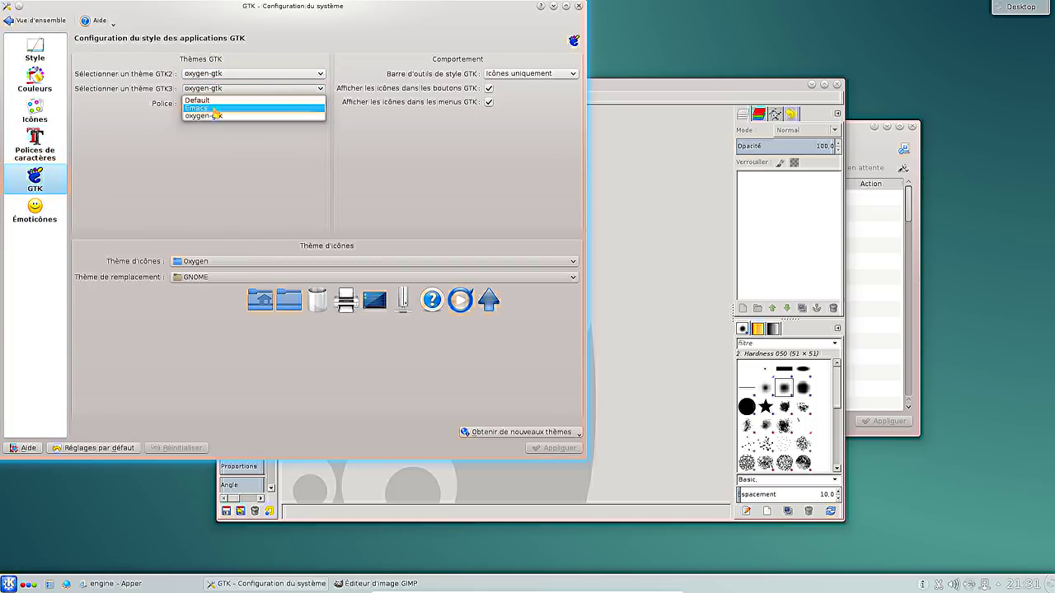
pyautogui.click(212, 108)
pyautogui.click(211, 88)
pyautogui.click(212, 115)
pyautogui.click(211, 73)
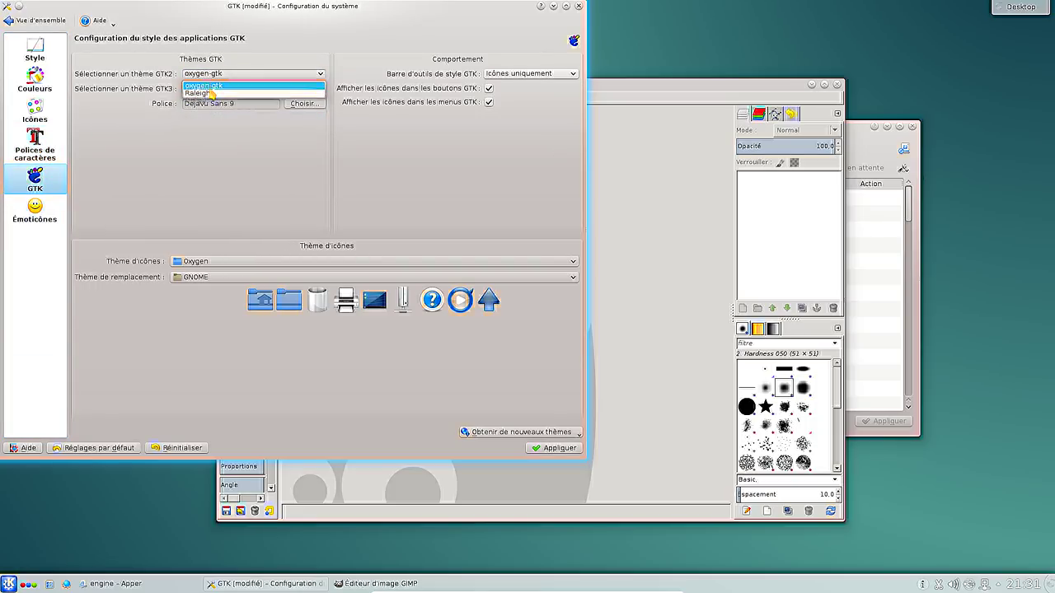
pyautogui.click(211, 93)
pyautogui.click(211, 74)
pyautogui.click(211, 85)
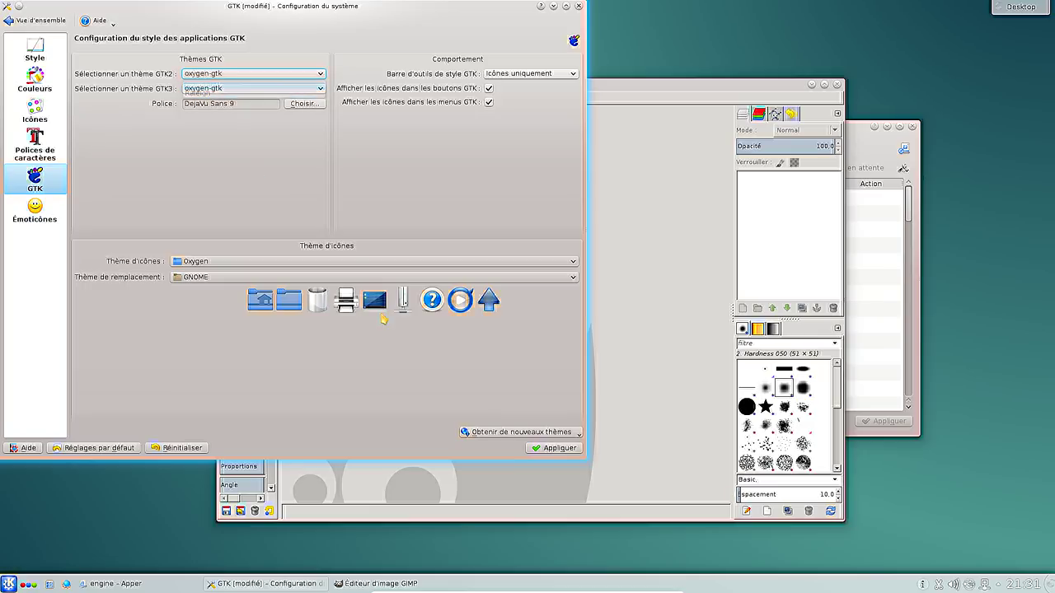
pyautogui.click(558, 449)
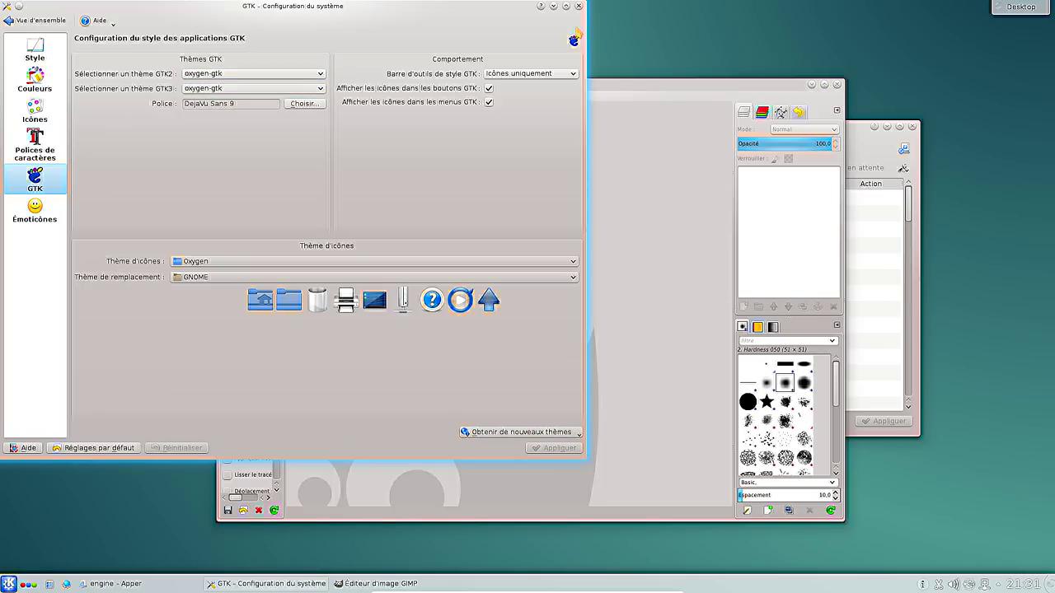
pyautogui.click(579, 7)
# - Inspect GIMP's Calque and Couleurs menus for the applied theme and move its window aside
pyautogui.click(363, 95)
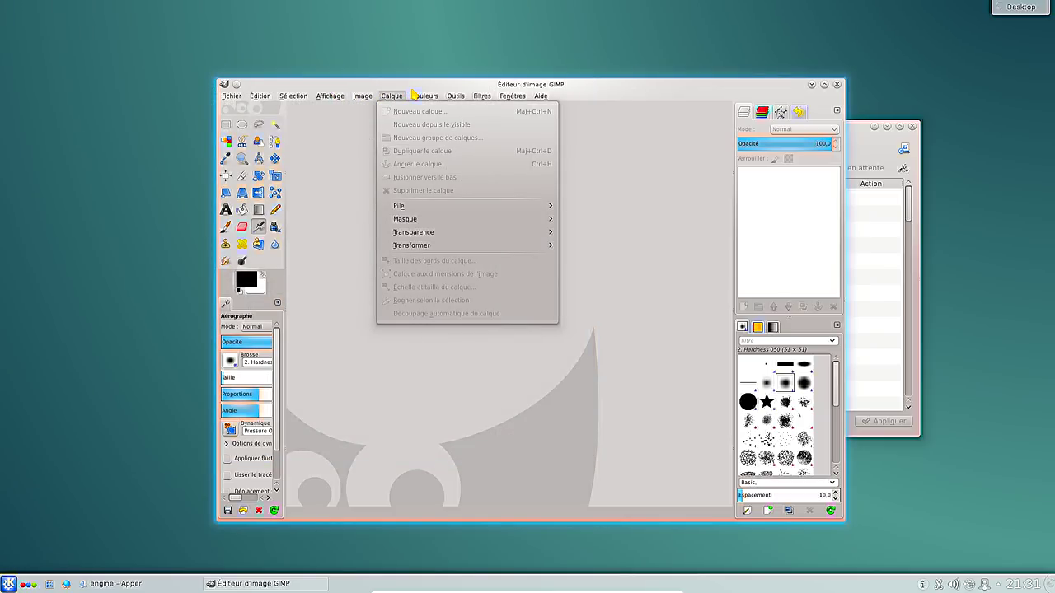
pyautogui.moveTo(410, 304)
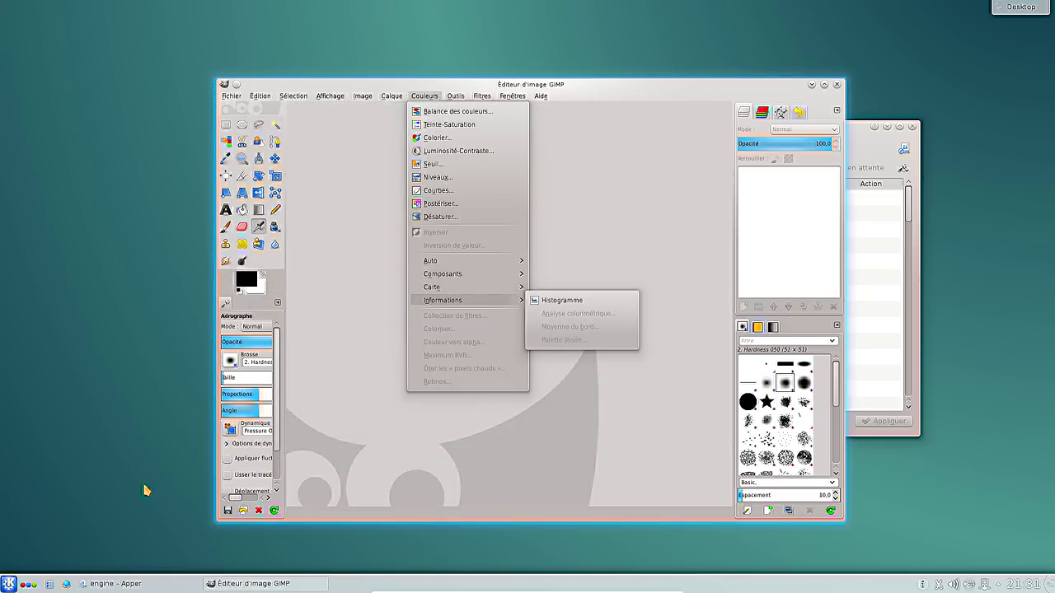
pyautogui.click(537, 84)
pyautogui.moveTo(538, 84); pyautogui.dragTo(396, 82)
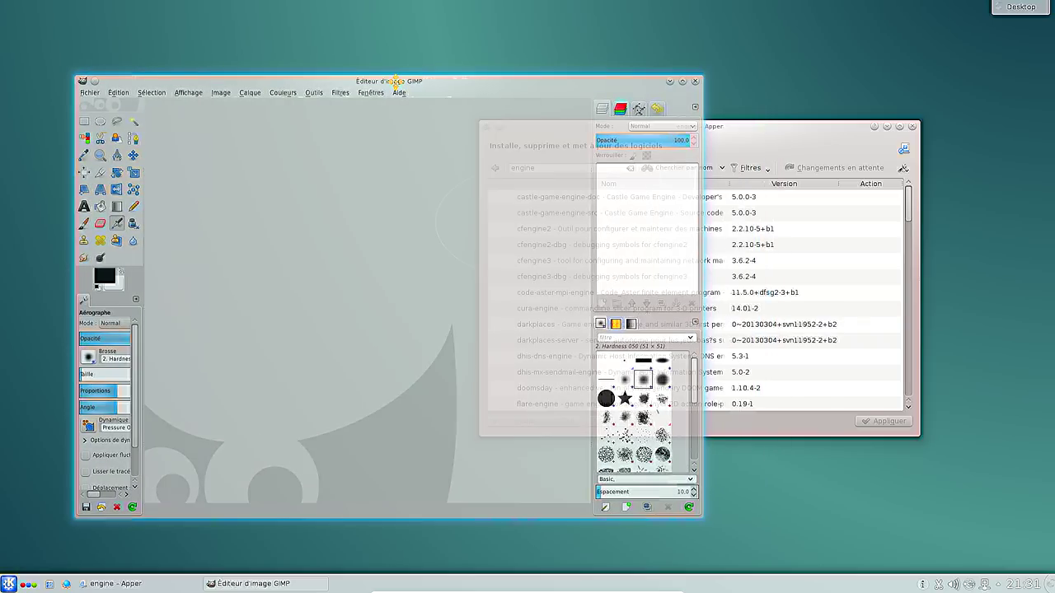
# - Move the Apper window clear of GIMP, and close both Apper and GIMP
pyautogui.moveTo(843, 146); pyautogui.dragTo(901, 147)
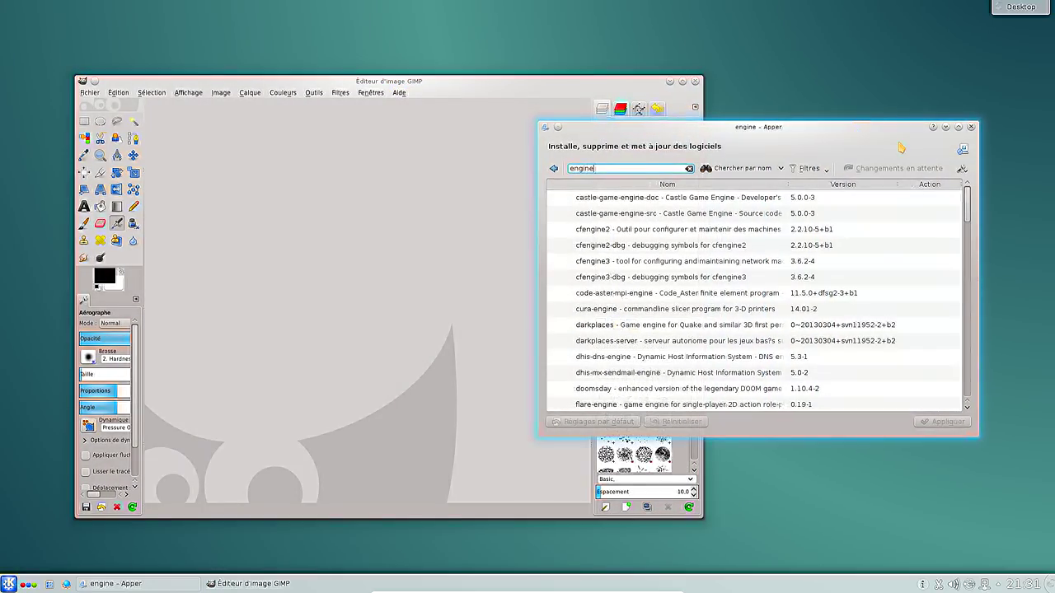
pyautogui.click(971, 127)
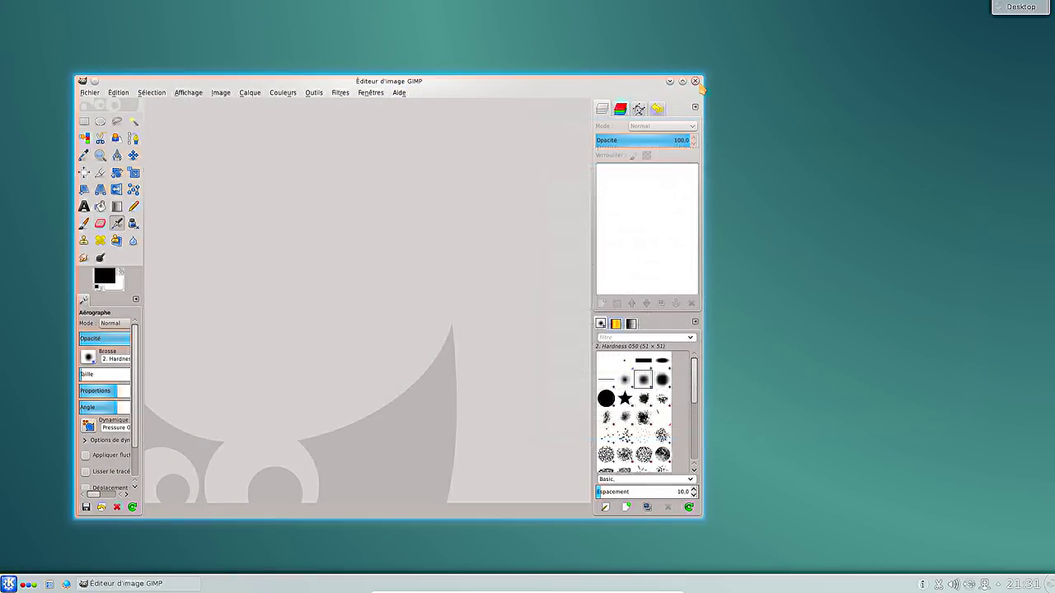
pyautogui.hotkey('ctrl', 'q')
# - Browse the application categories, launch Firefox ESR, and check its version in the À propos window
pyautogui.click(8, 583)
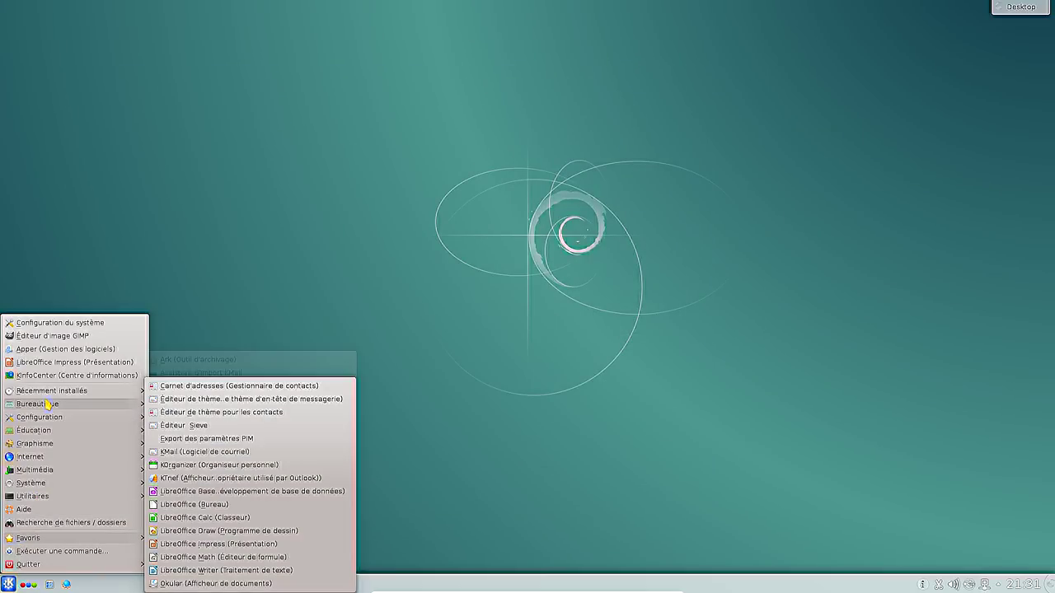
pyautogui.moveTo(45, 424)
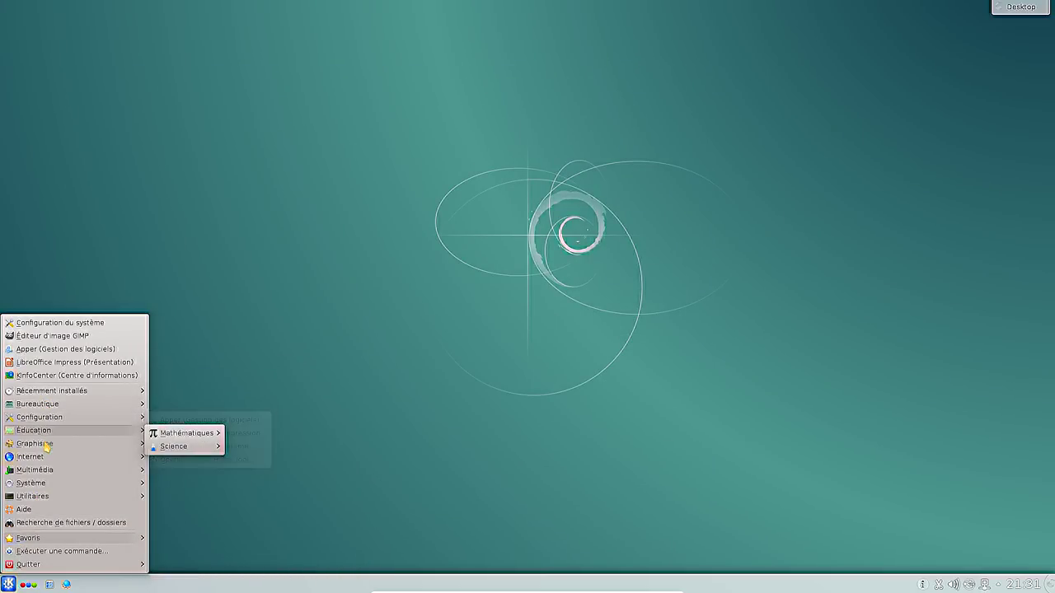
pyautogui.moveTo(64, 443)
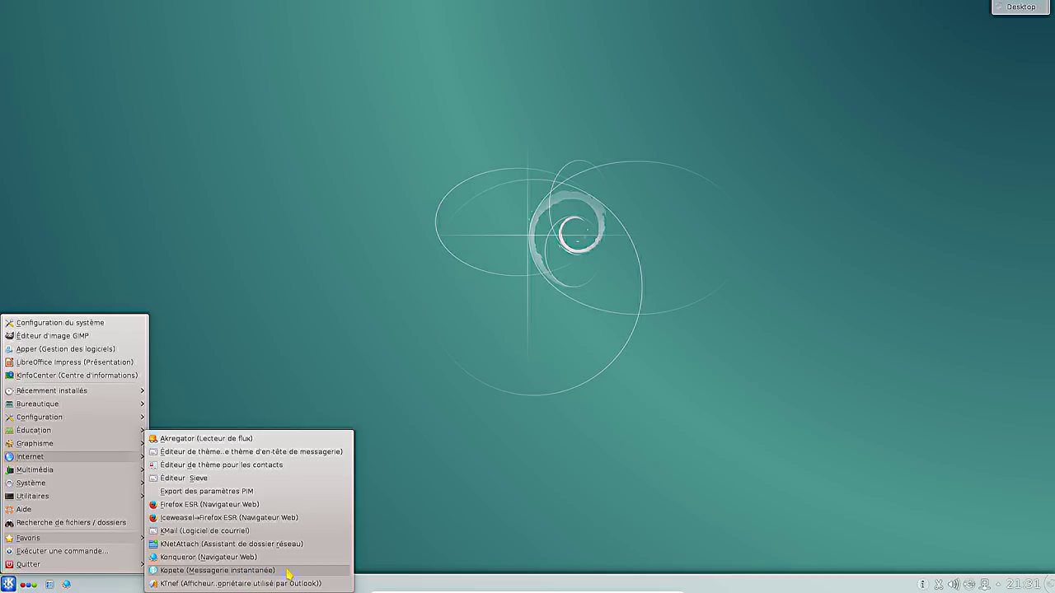
pyautogui.click(233, 505)
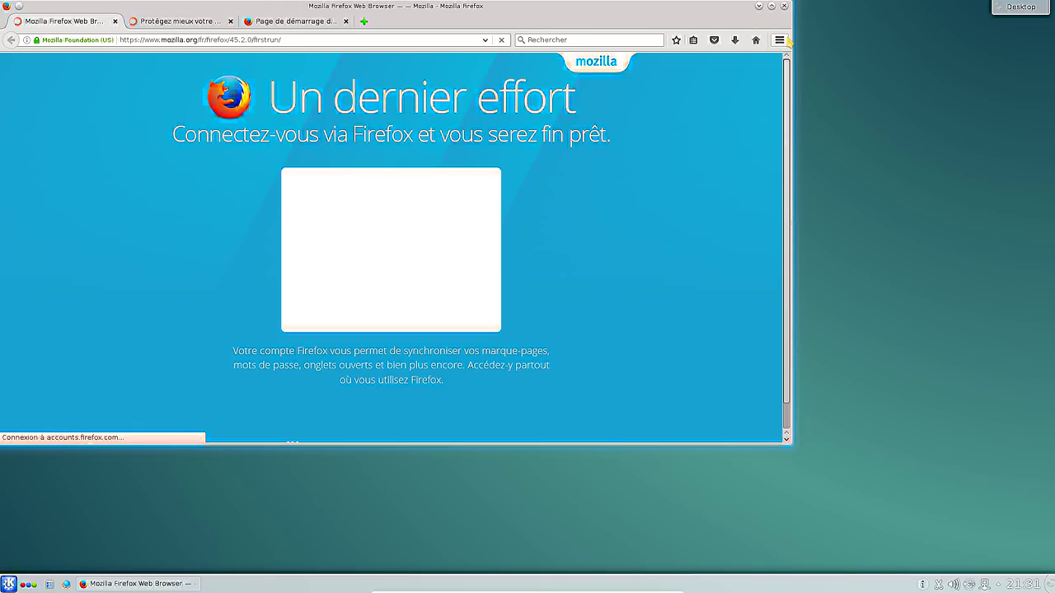
pyautogui.click(779, 39)
pyautogui.click(749, 310)
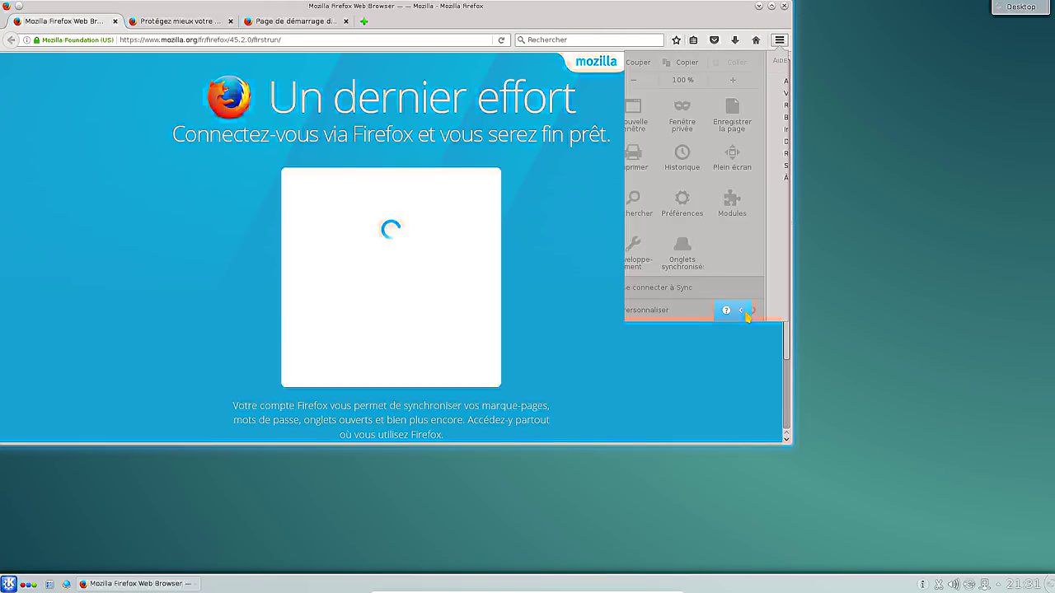
pyautogui.click(718, 178)
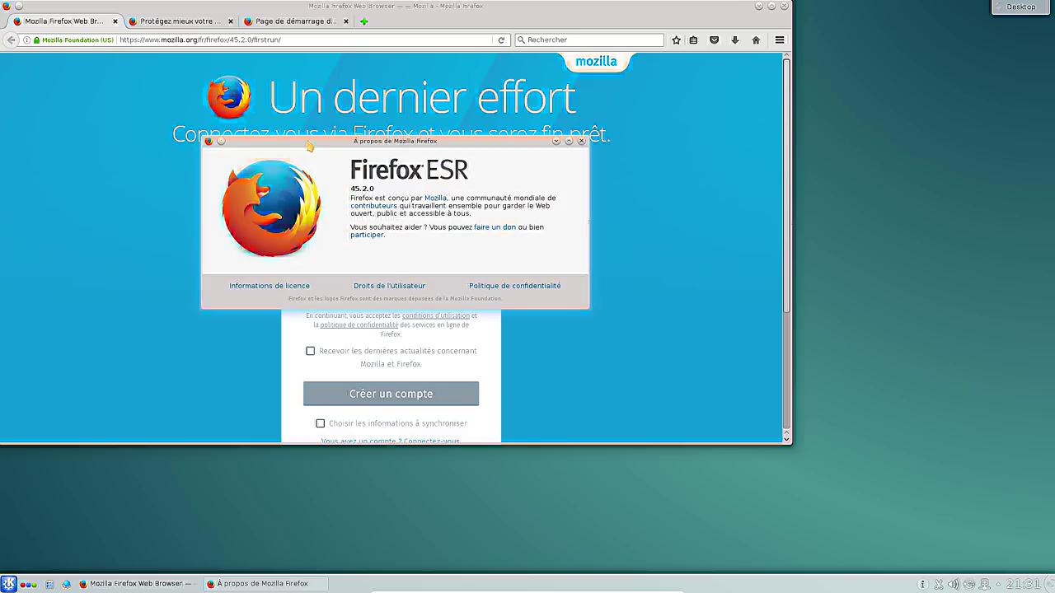
pyautogui.click(582, 141)
# - Close Firefox with all its tabs, and launch the JuK media player, accepting its default music folder list
pyautogui.click(786, 6)
pyautogui.click(9, 583)
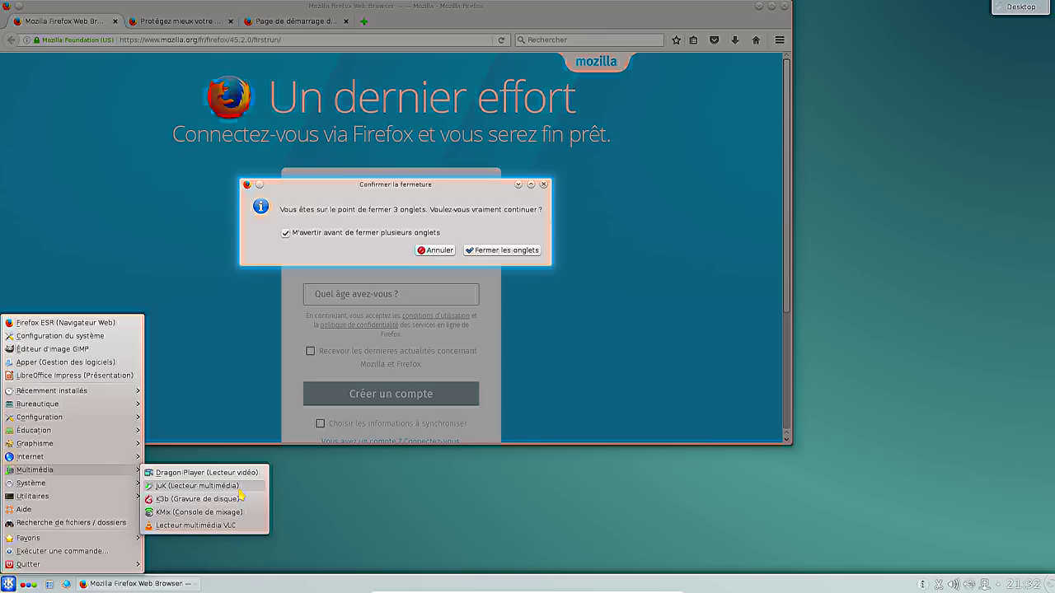
pyautogui.click(240, 488)
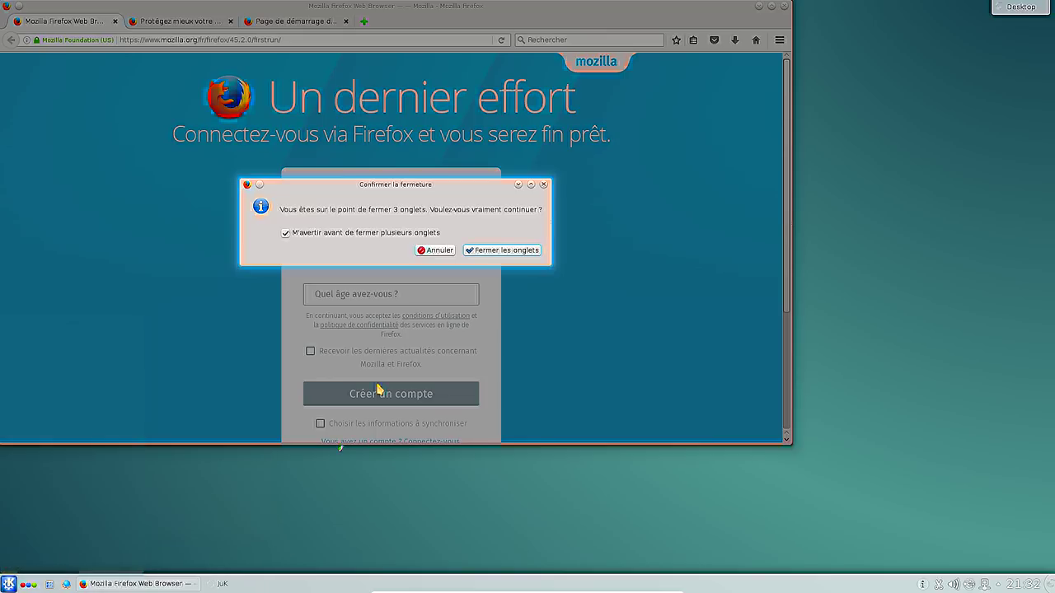
pyautogui.click(486, 251)
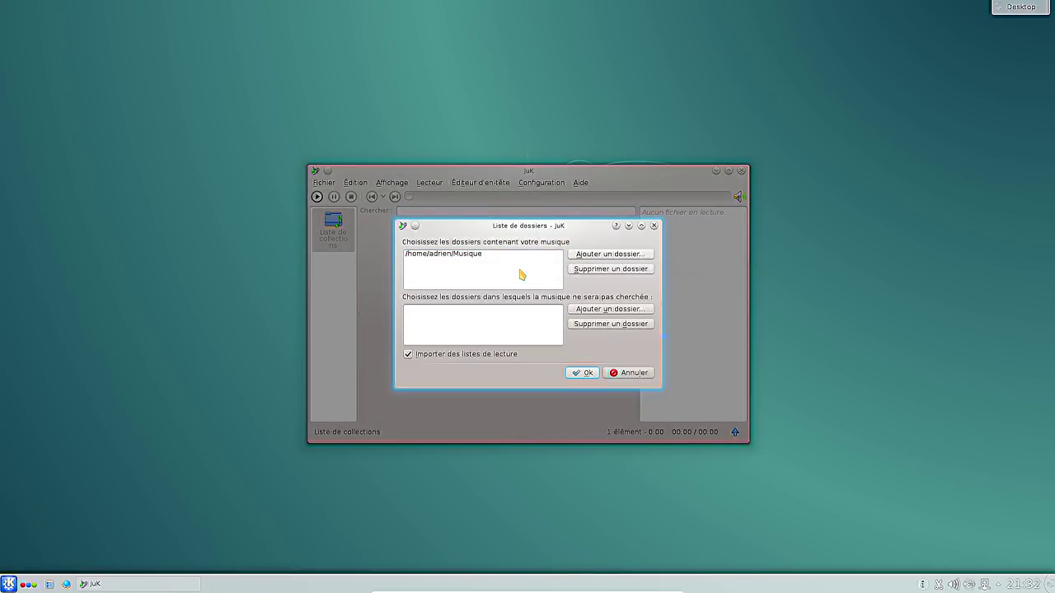
pyautogui.click(582, 374)
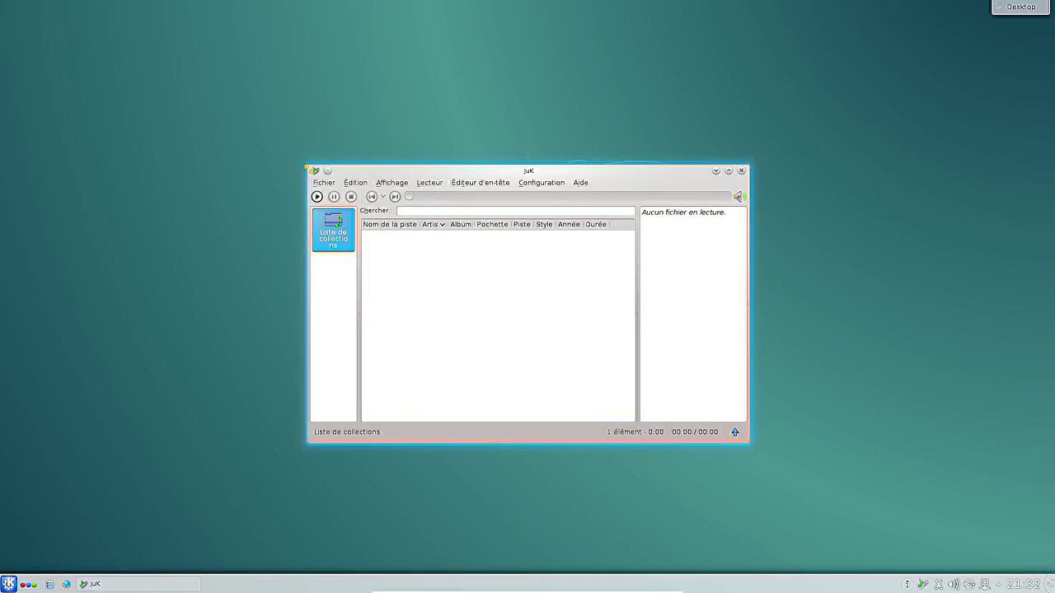
# - Enlarge the JuK window and check the program's version in the À propos de JuK dialog, closing the dialog when done
pyautogui.moveTo(306, 168); pyautogui.dragTo(207, 120)
pyautogui.click(482, 138)
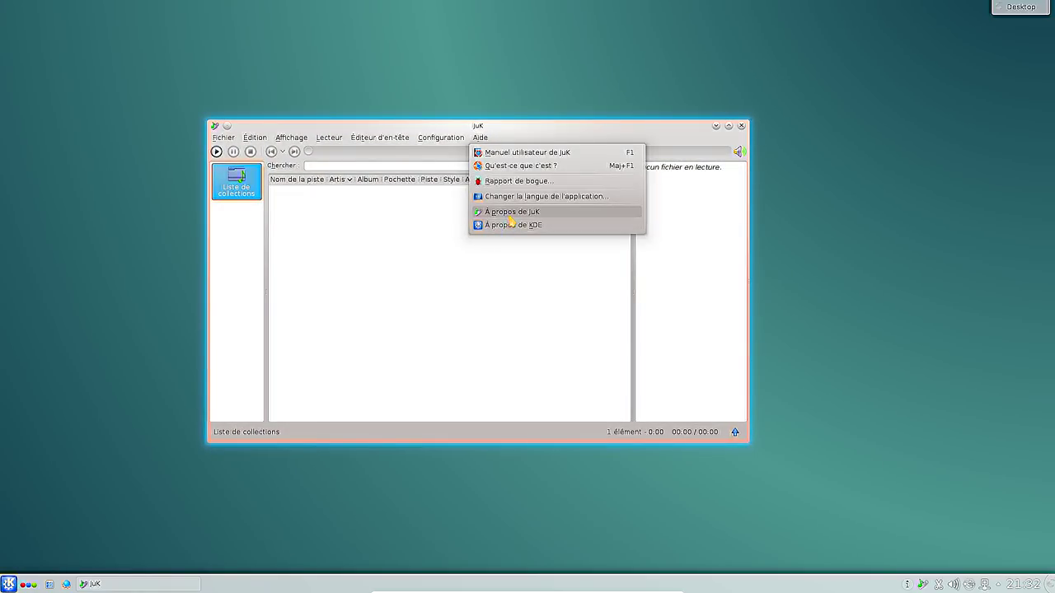
pyautogui.click(510, 213)
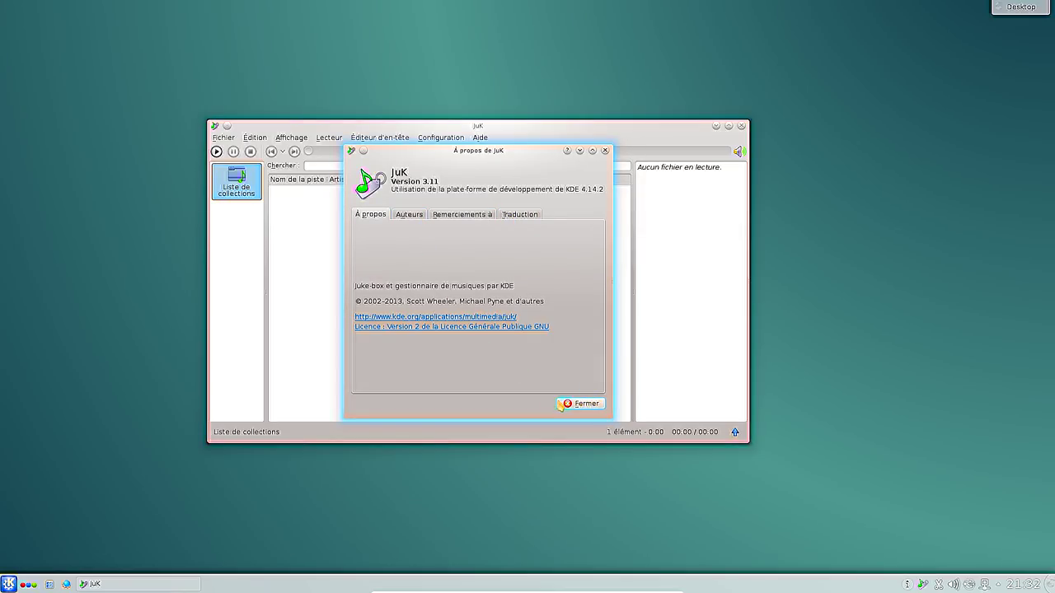
pyautogui.click(575, 404)
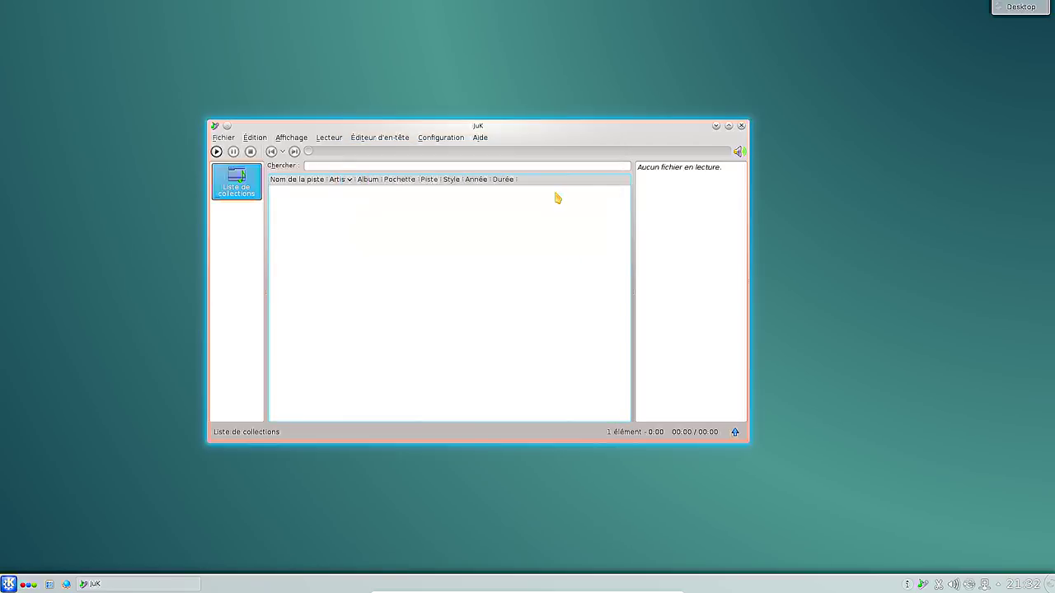
# - Close the JuK main window and accept the system tray notice with Ne plus afficher ce message ticked
pyautogui.click(742, 127)
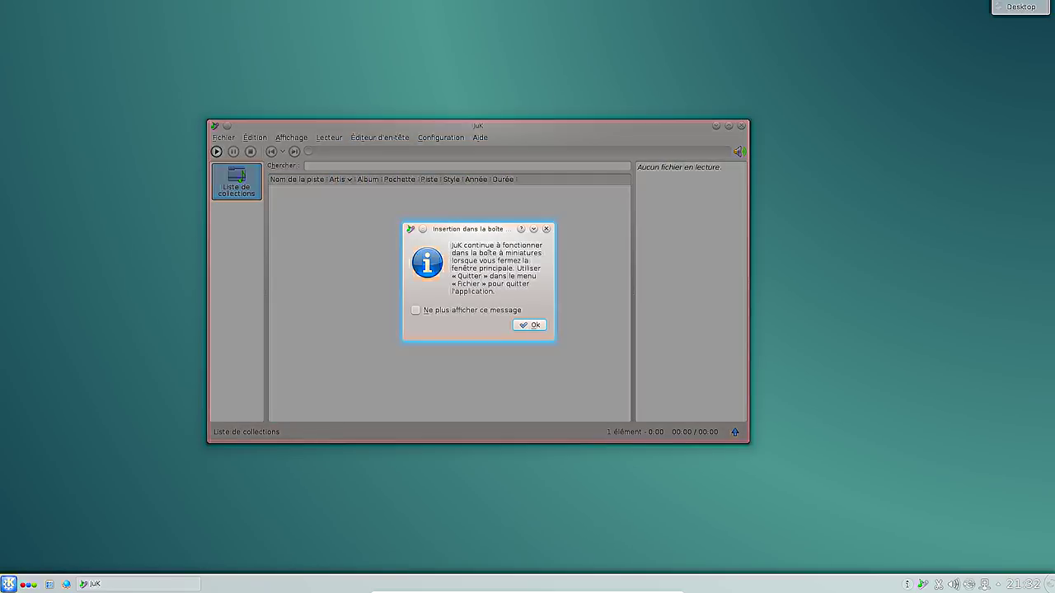
pyautogui.click(481, 311)
pyautogui.click(530, 325)
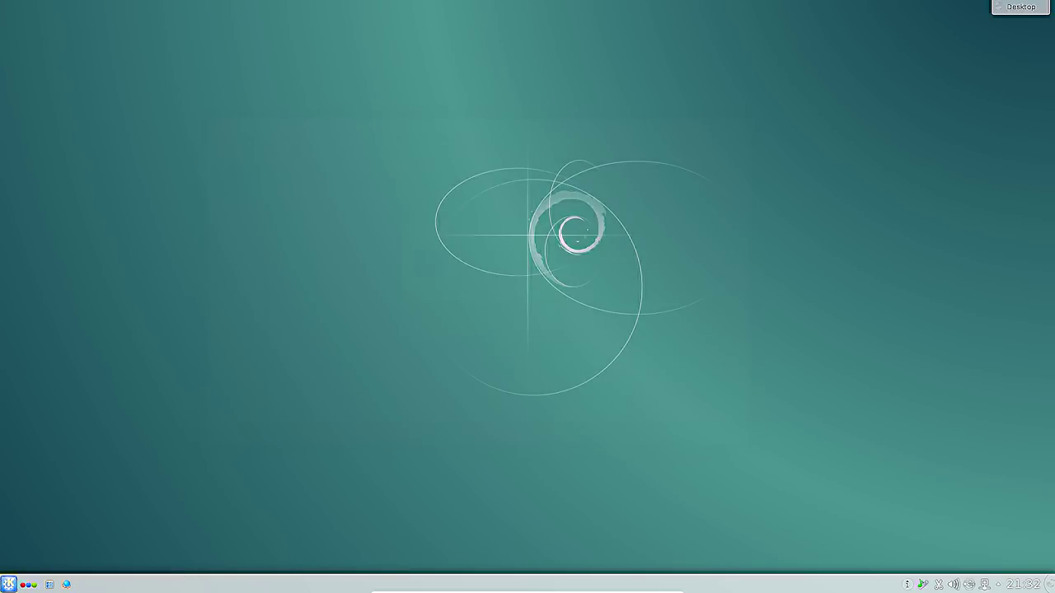
# - Launch Lecteur multimédia VLC and accept its privacy notice, keeping network access to metadata allowed
pyautogui.click(8, 583)
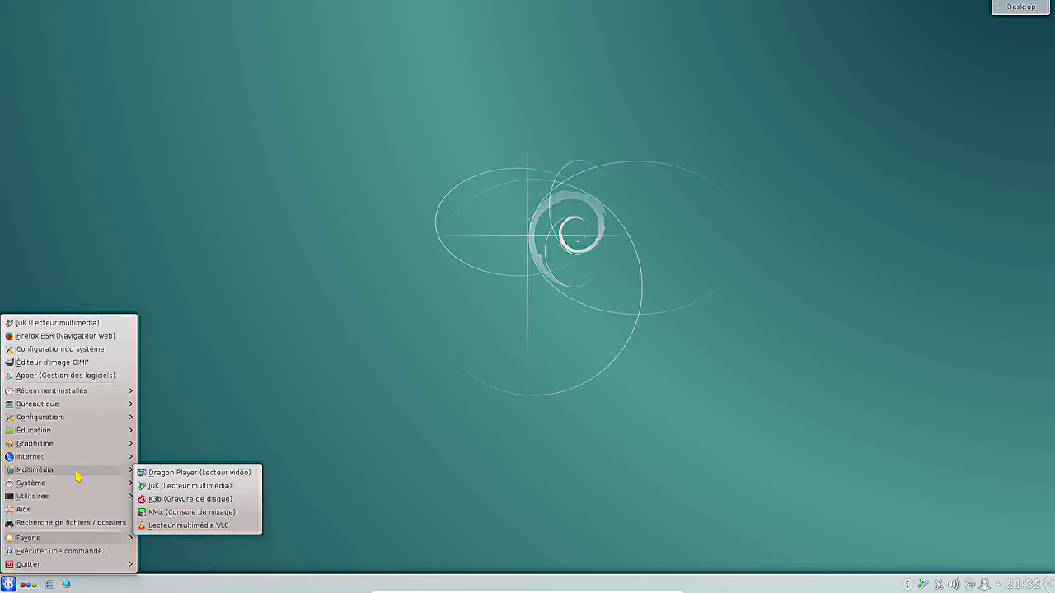
pyautogui.click(221, 527)
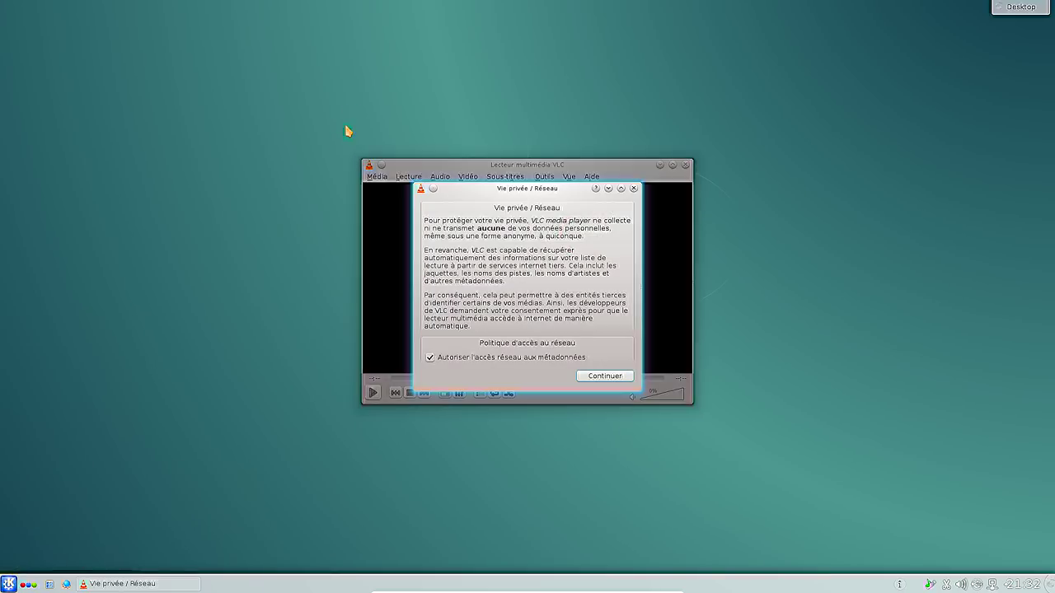
pyautogui.click(604, 378)
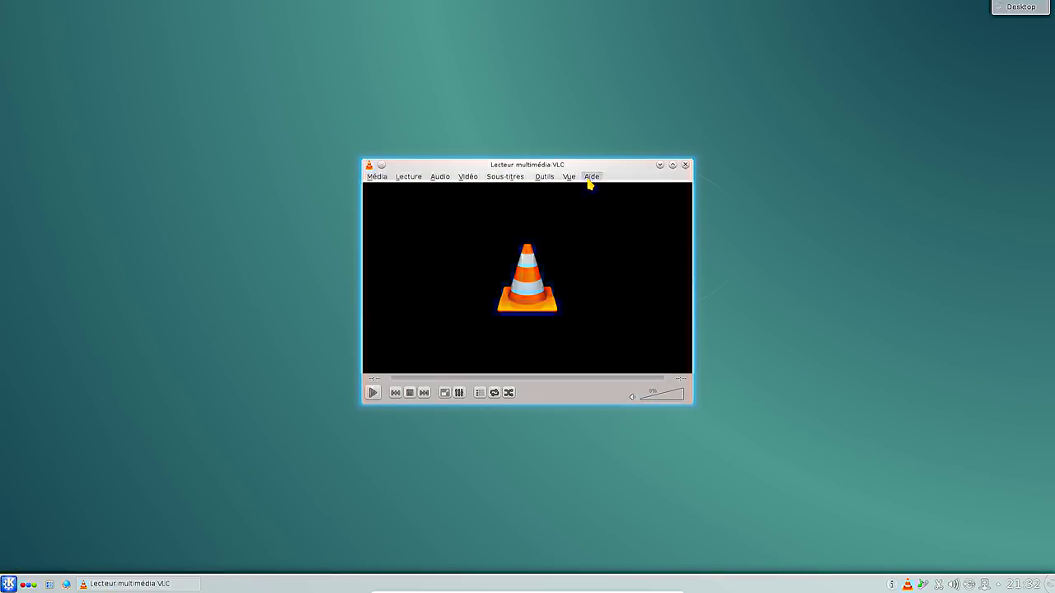
# - Check VLC's version in its À propos window, and close both that window and the player
pyautogui.click(592, 177)
pyautogui.click(604, 209)
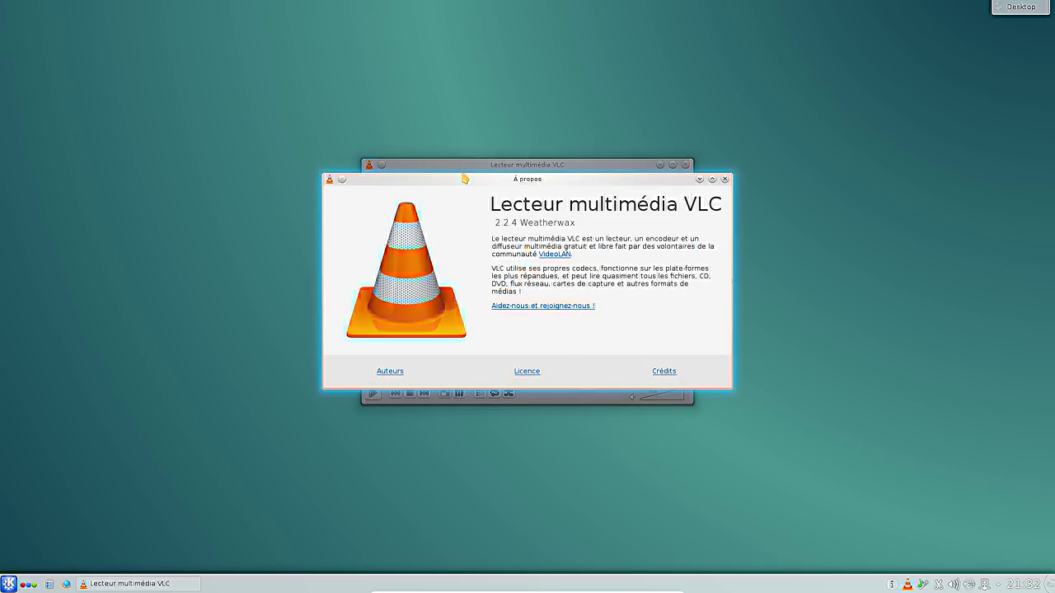
pyautogui.click(724, 179)
pyautogui.click(684, 165)
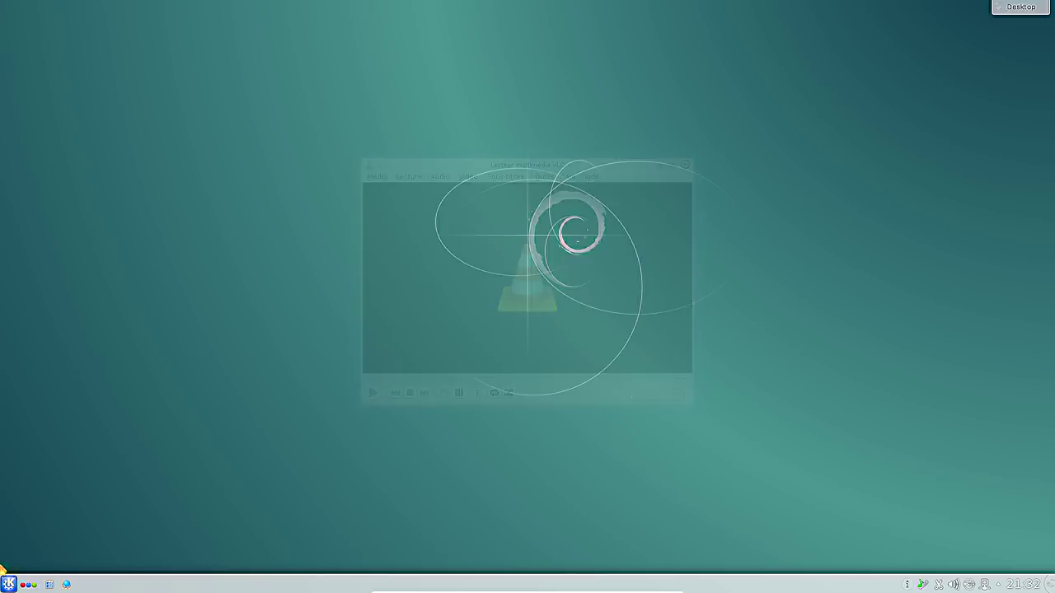
# - Browse the application categories, launch UXTerm from Utilitaires, move its window towards the middle of the desktop, and close it
pyautogui.click(8, 583)
pyautogui.moveTo(60, 496)
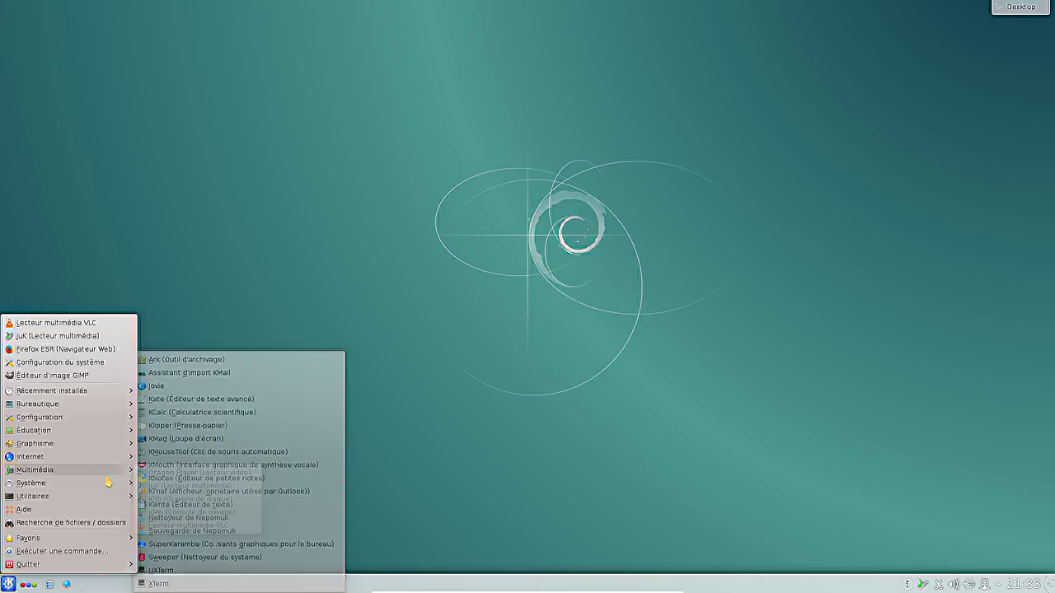
pyautogui.moveTo(102, 402)
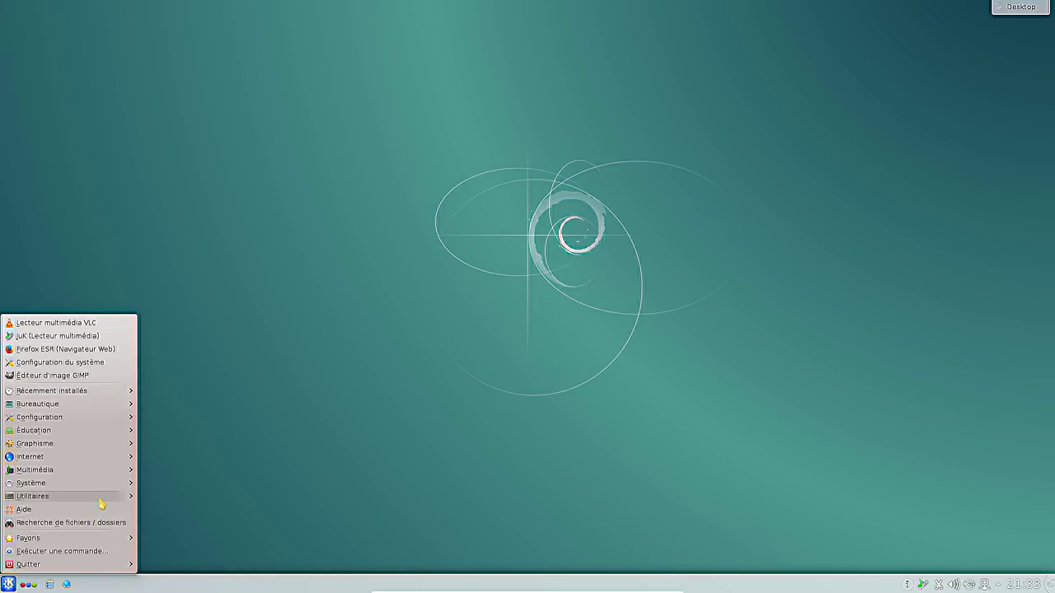
pyautogui.moveTo(101, 502)
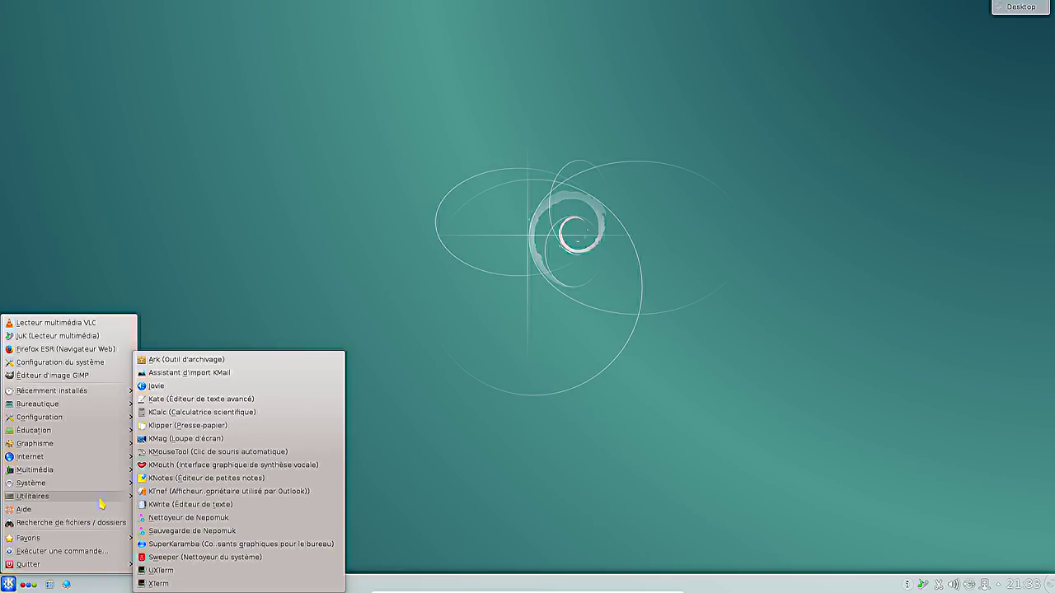
pyautogui.click(214, 570)
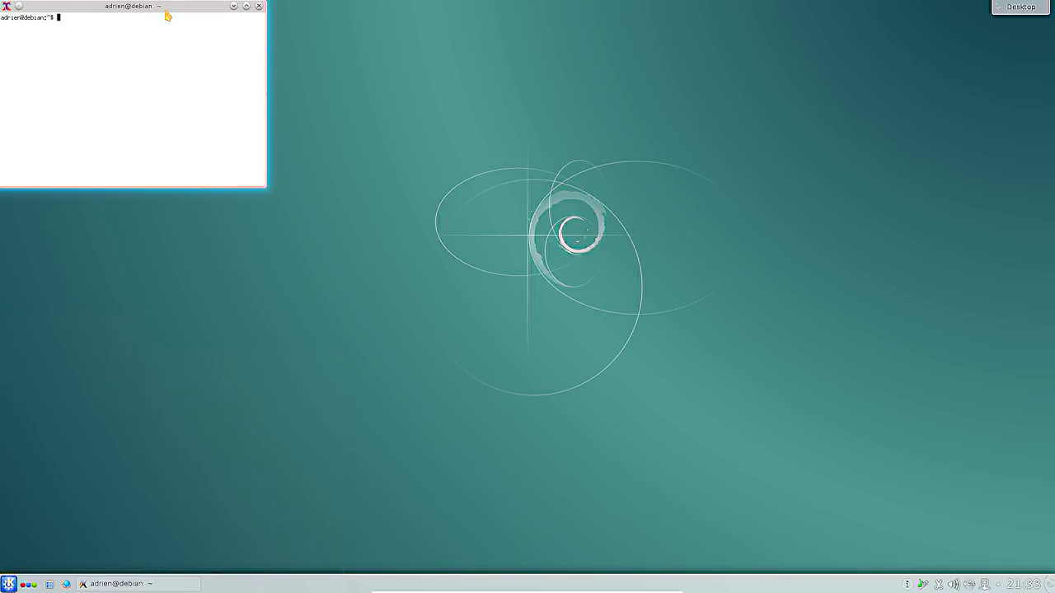
pyautogui.moveTo(168, 8); pyautogui.dragTo(334, 148)
pyautogui.click(427, 146)
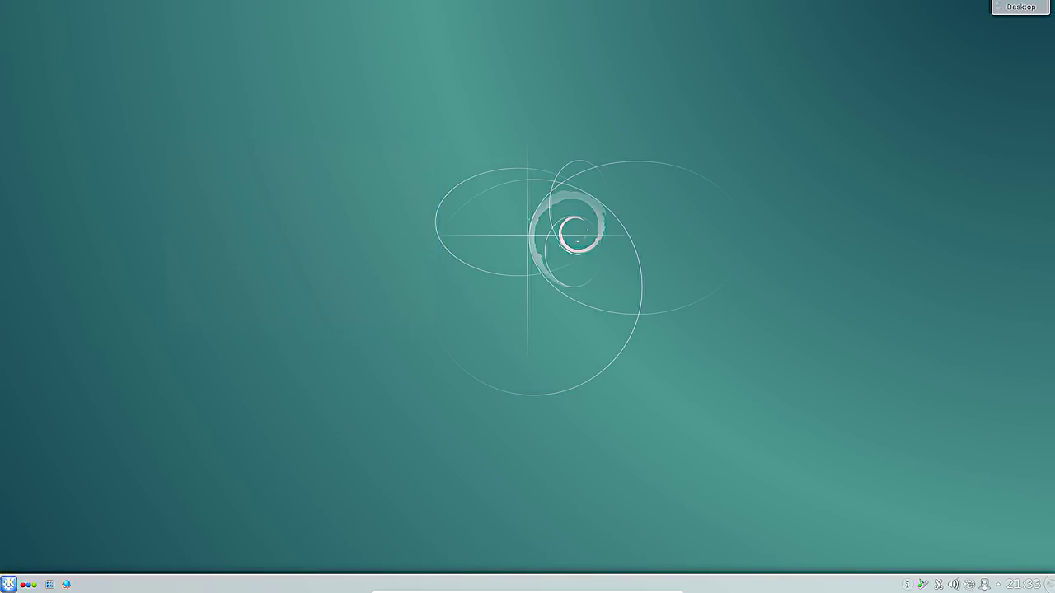
# - Launch the Konsole terminal by running konsole from the command launcher
pyautogui.click(8, 584)
pyautogui.click(417, 260)
pyautogui.hotkey('alt', 'F2')
pyautogui.write('konsole')
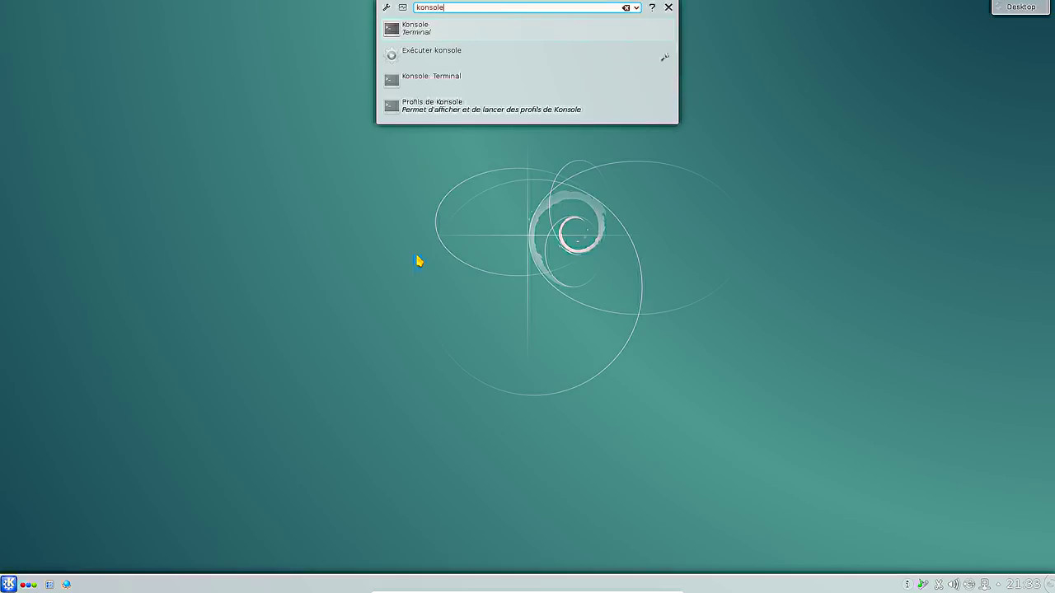
pyautogui.press('Return')
# - Look through the Bureautique and Système application categories to locate the Konsole (Terminal) entry
pyautogui.click(8, 584)
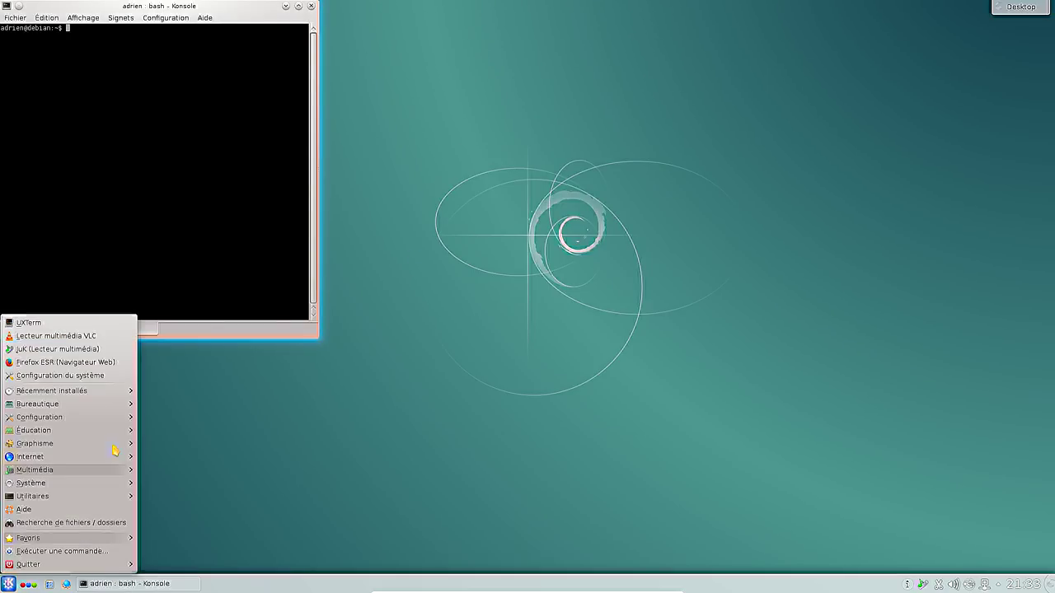
pyautogui.moveTo(96, 405)
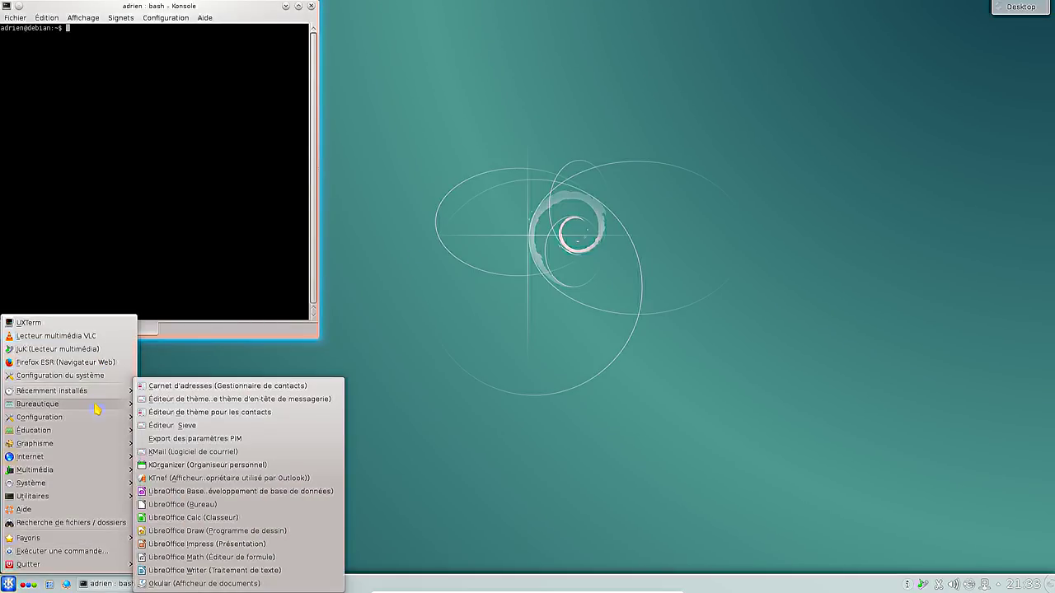
pyautogui.moveTo(79, 482)
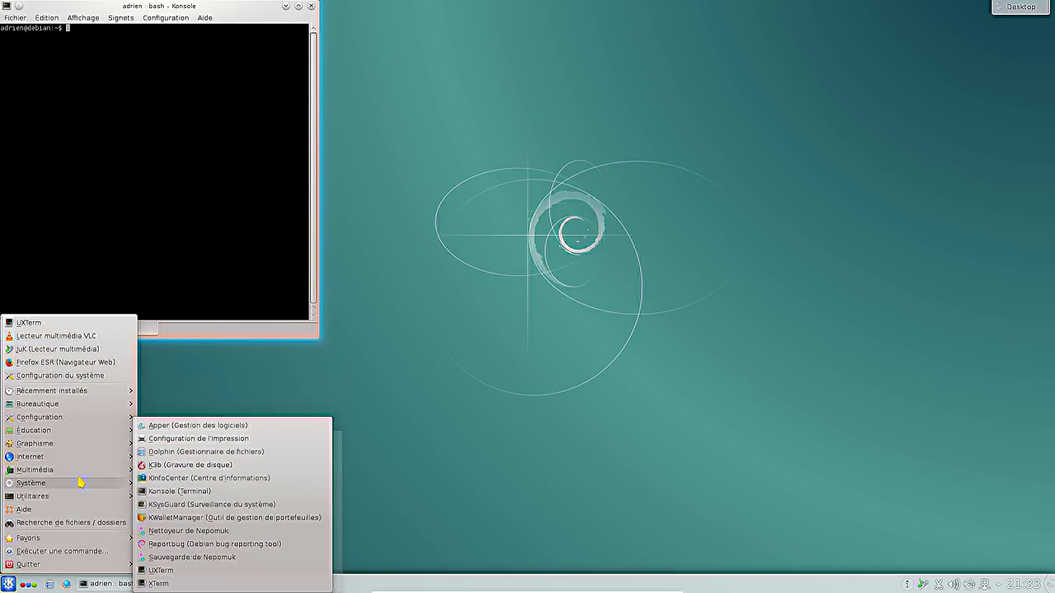
pyautogui.click(208, 492)
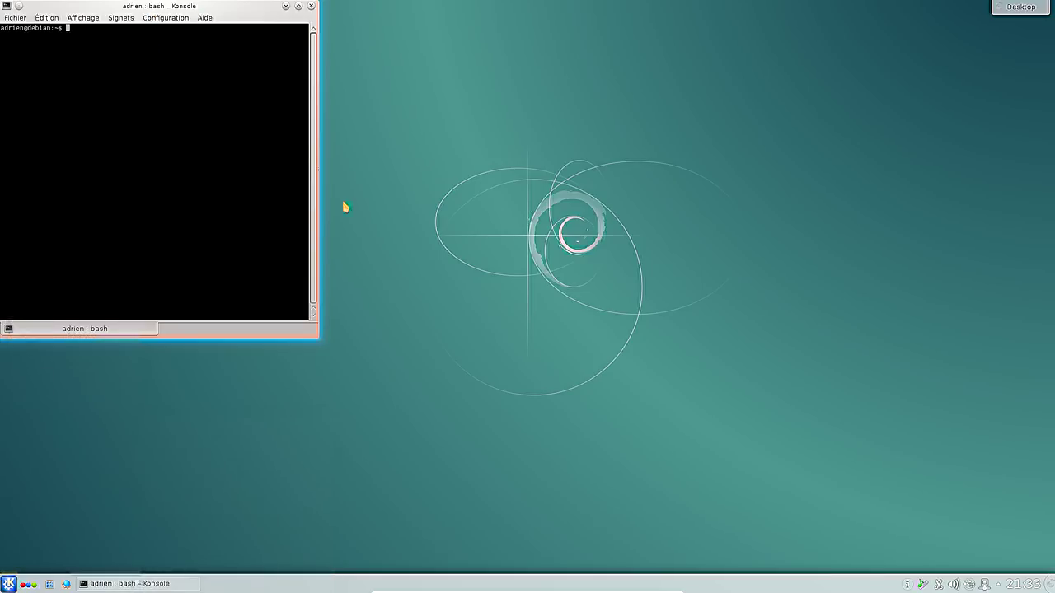
# - Enlarge the Konsole text and run df to list the file systems' disk usage
pyautogui.keyDown('ctrl'); pyautogui.scroll(5, 166, 147); pyautogui.keyUp('ctrl')
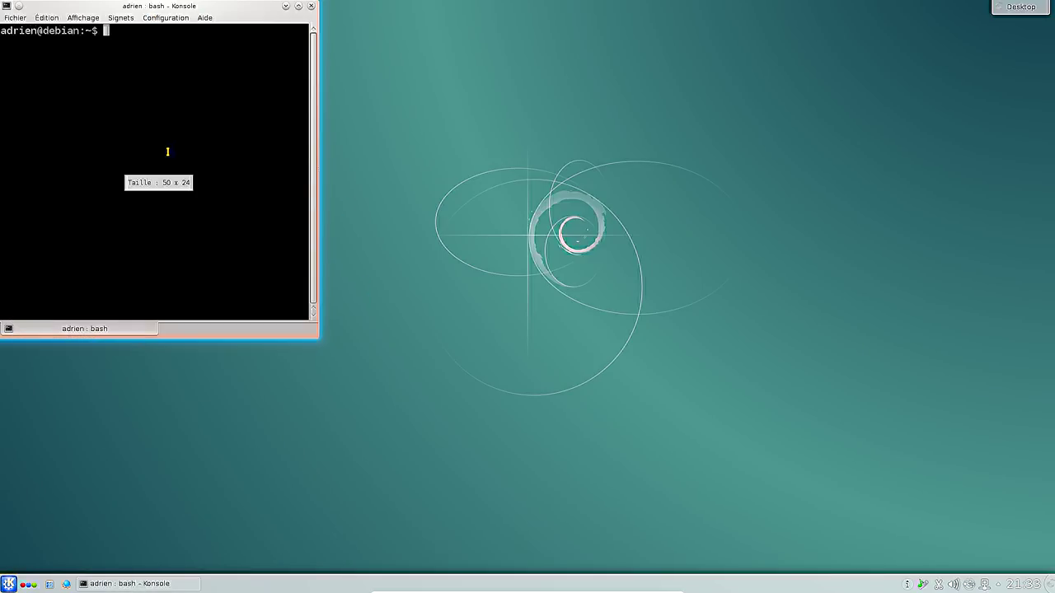
pyautogui.write('df')
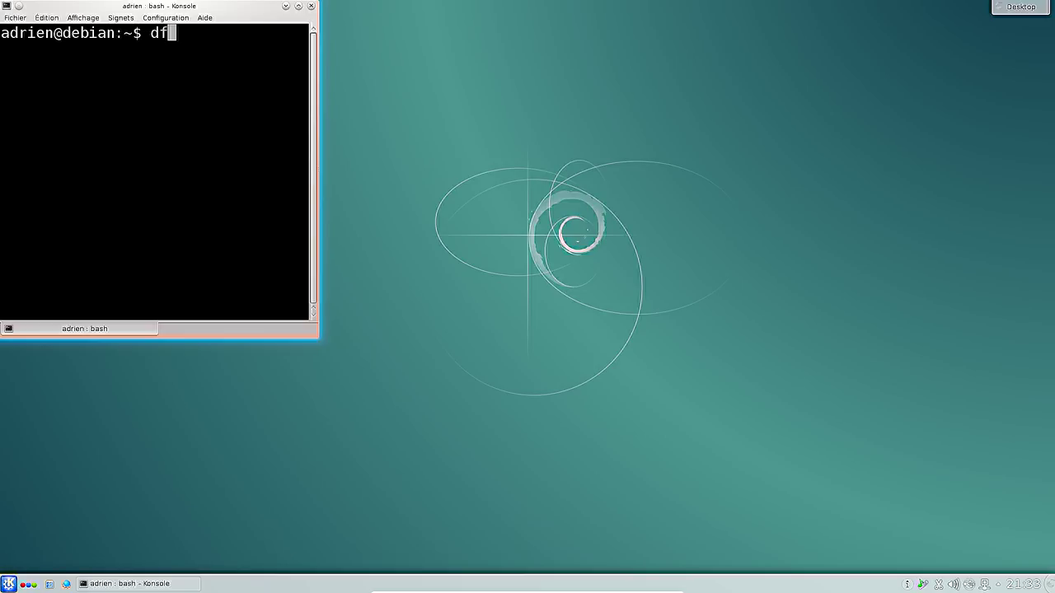
pyautogui.press('Return')
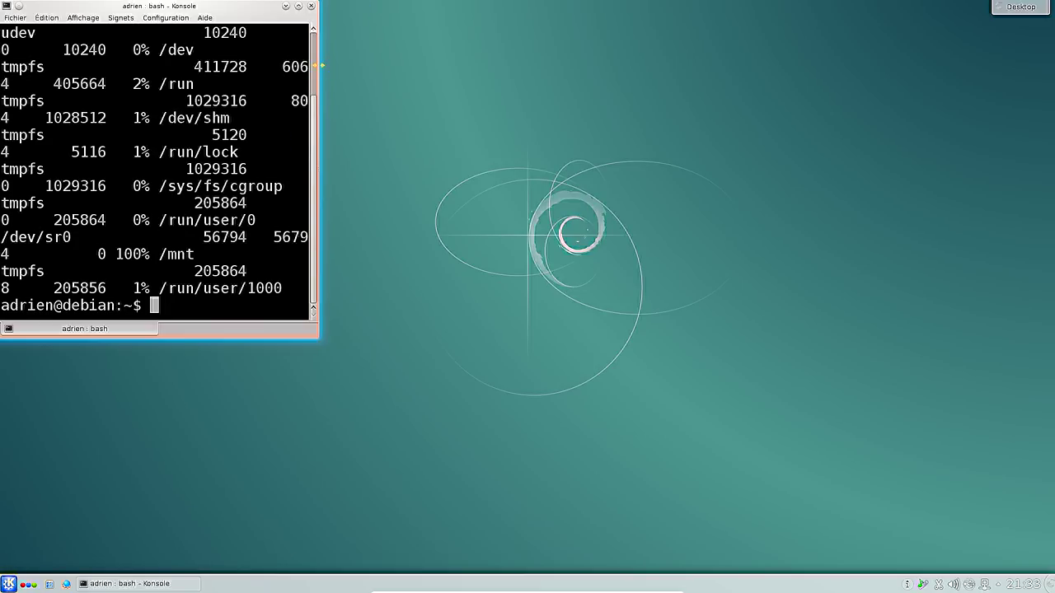
# - Widen the Konsole window, clear the terminal, and run df -h to list disk usage in human-readable units
pyautogui.moveTo(319, 73); pyautogui.dragTo(659, 74)
pyautogui.write('clear')
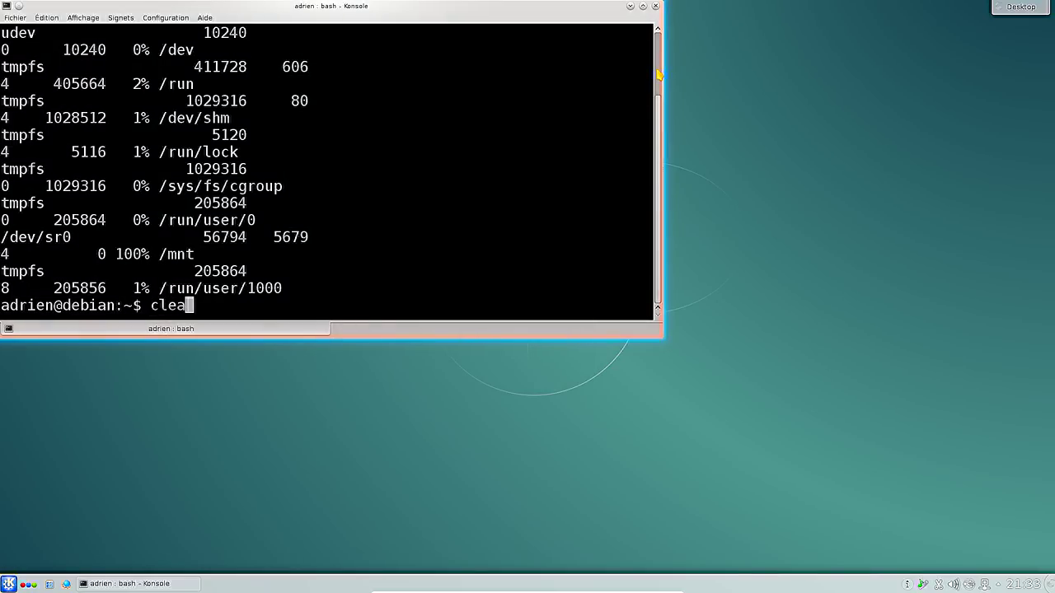
pyautogui.press('Return')
pyautogui.write('df -h')
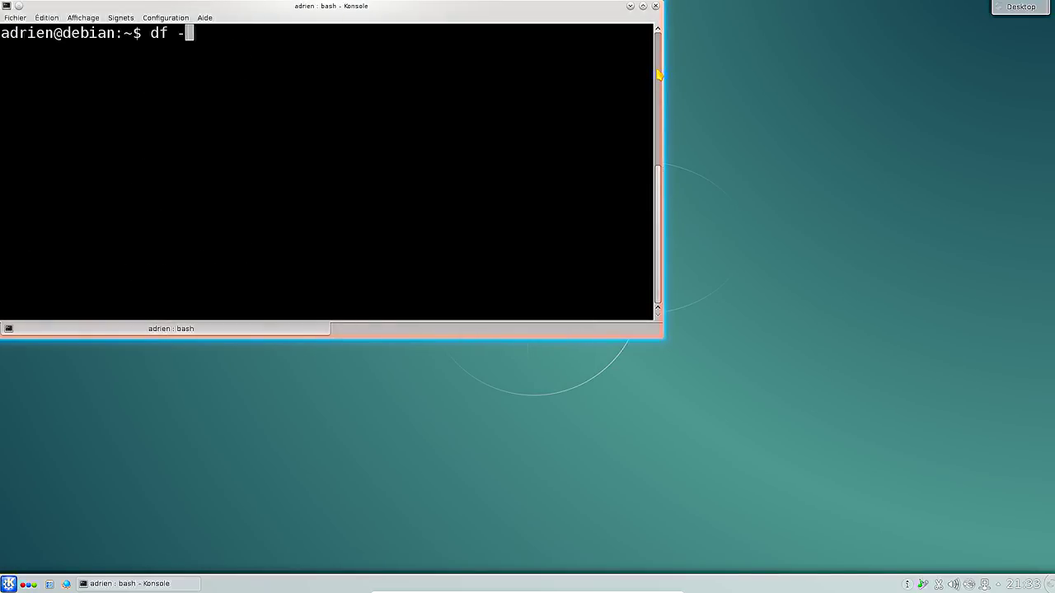
pyautogui.press('Return')
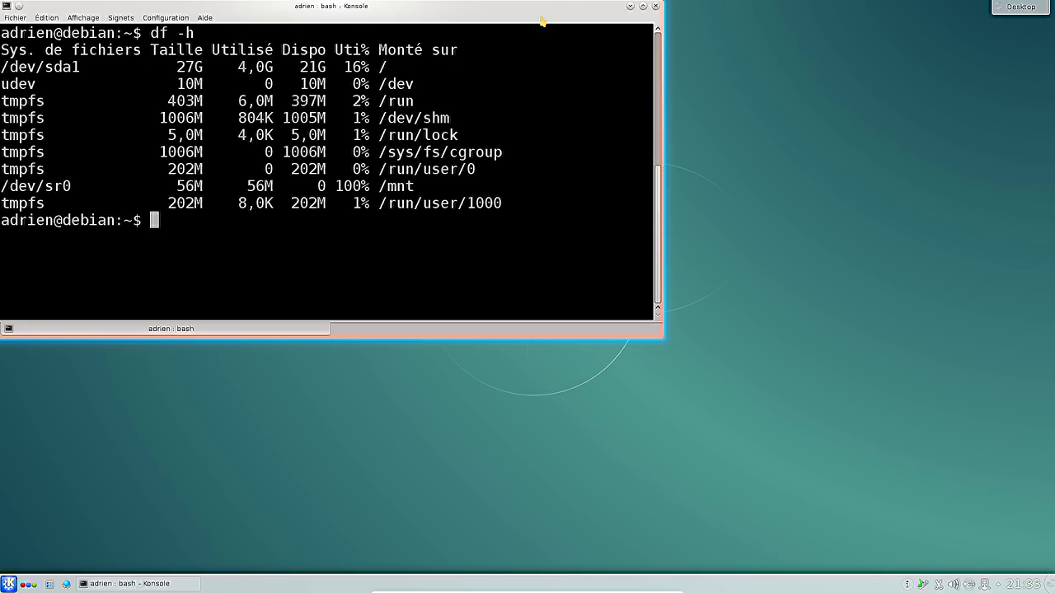
# - Highlight the used space of /dev/sda1 in the disk usage list, and close Konsole
pyautogui.moveTo(272, 67); pyautogui.dragTo(298, 67)
pyautogui.doubleClick(257, 67)
pyautogui.click(657, 6)
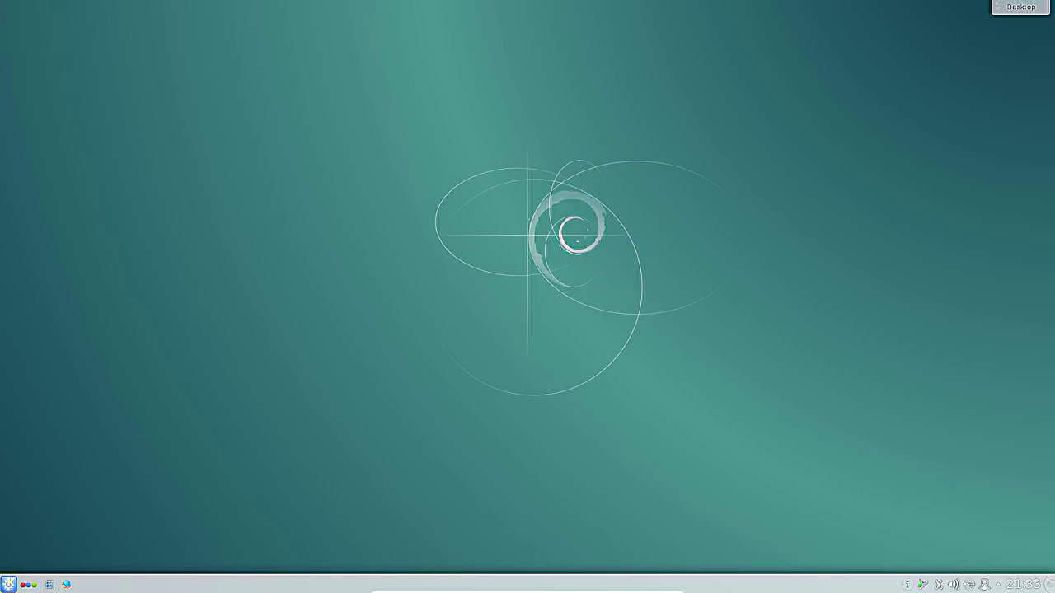
# - Restart the computer, confirming the reboot and the termination of the active root session
pyautogui.click(9, 583)
pyautogui.moveTo(50, 564)
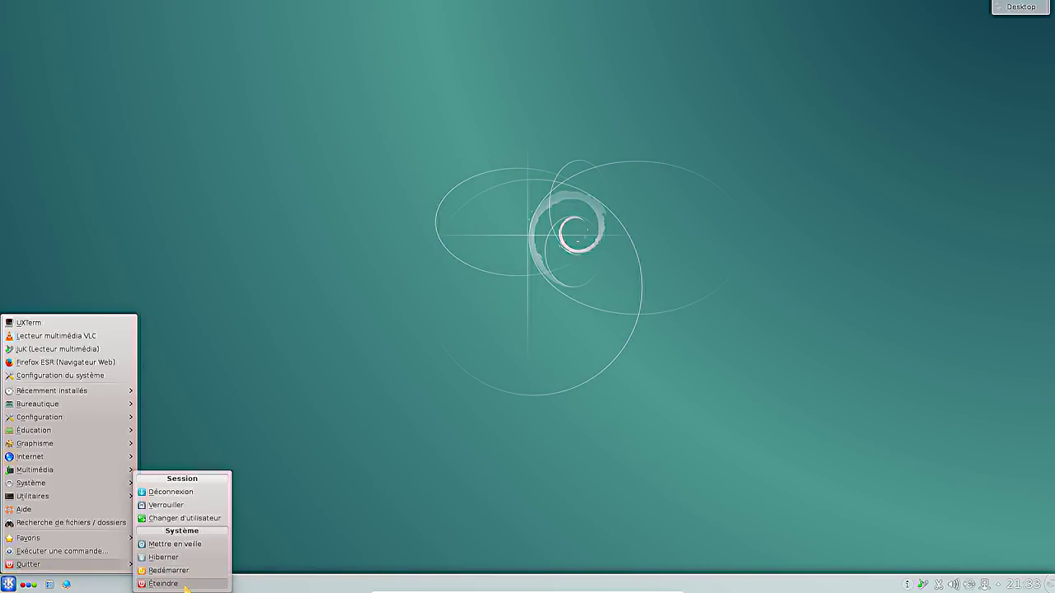
pyautogui.click(182, 572)
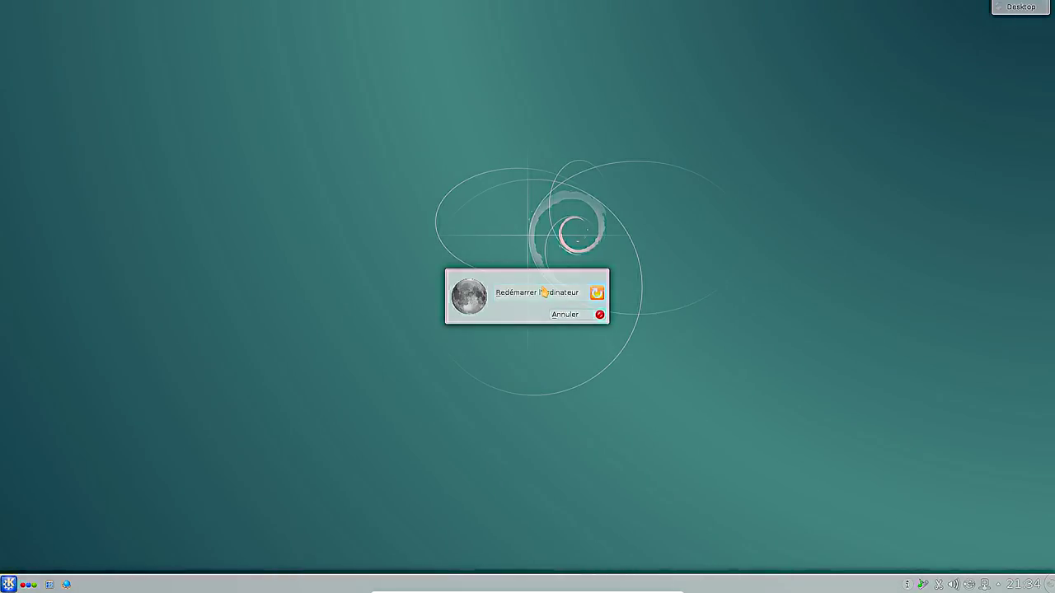
pyautogui.click(543, 289)
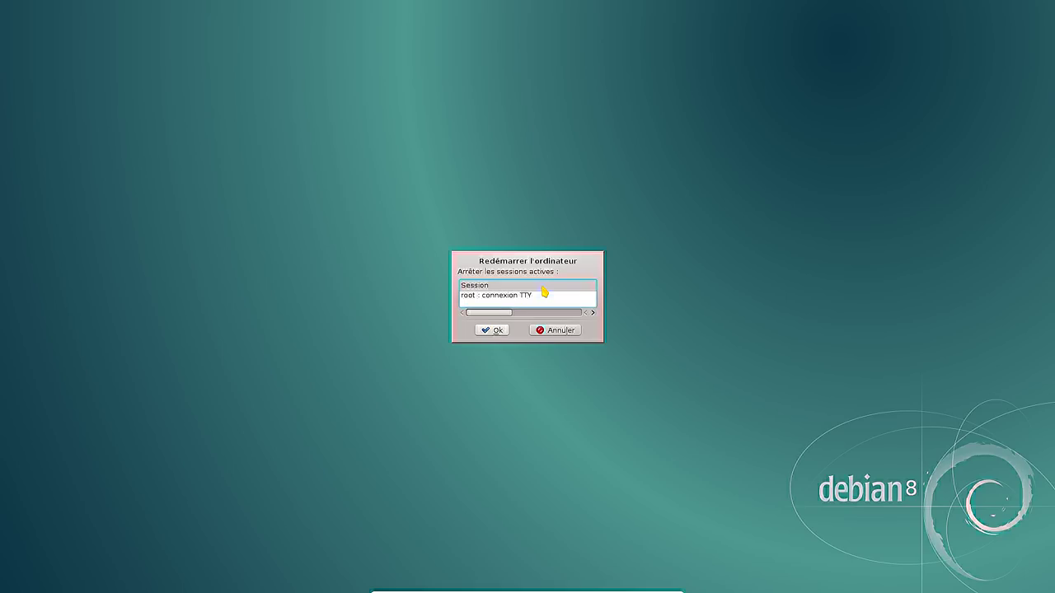
pyautogui.click(490, 332)
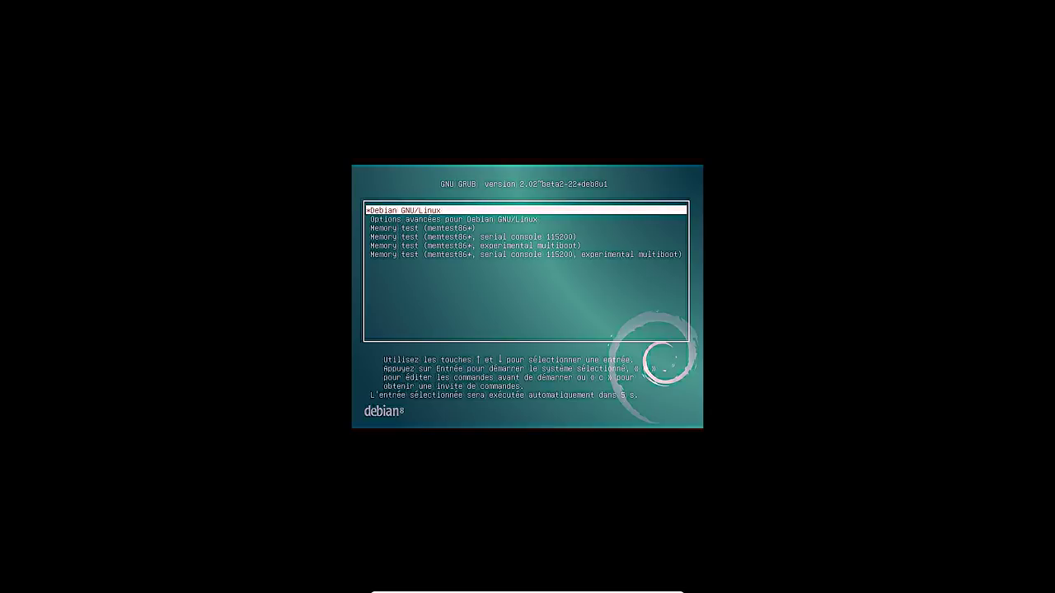
# - Boot the Debian GNU/Linux entry and log in to the existing user account with the account password
pyautogui.press('Return')
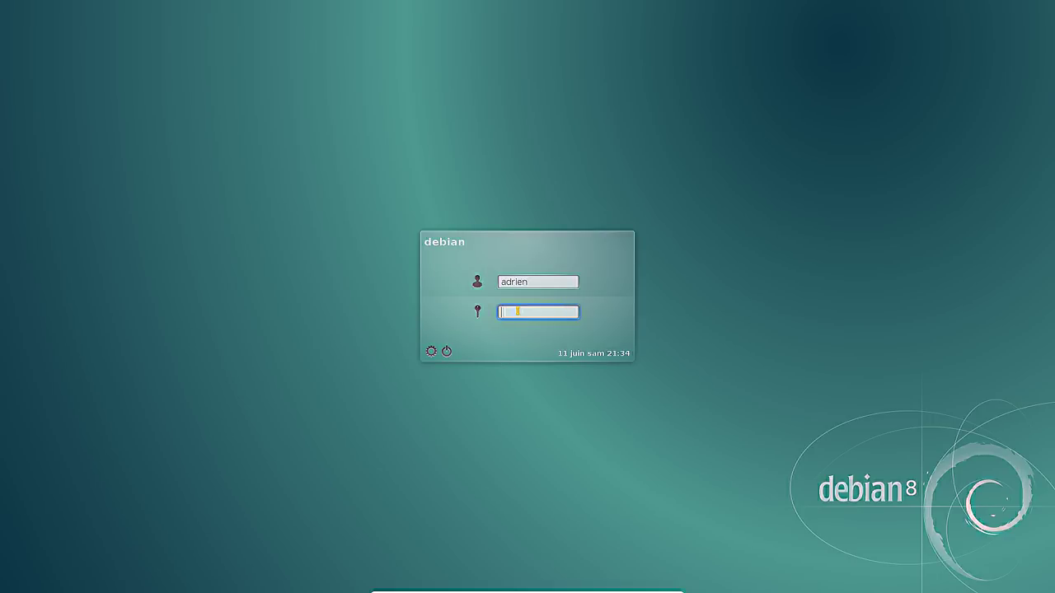
pyautogui.write('*********')
pyautogui.press('Return')
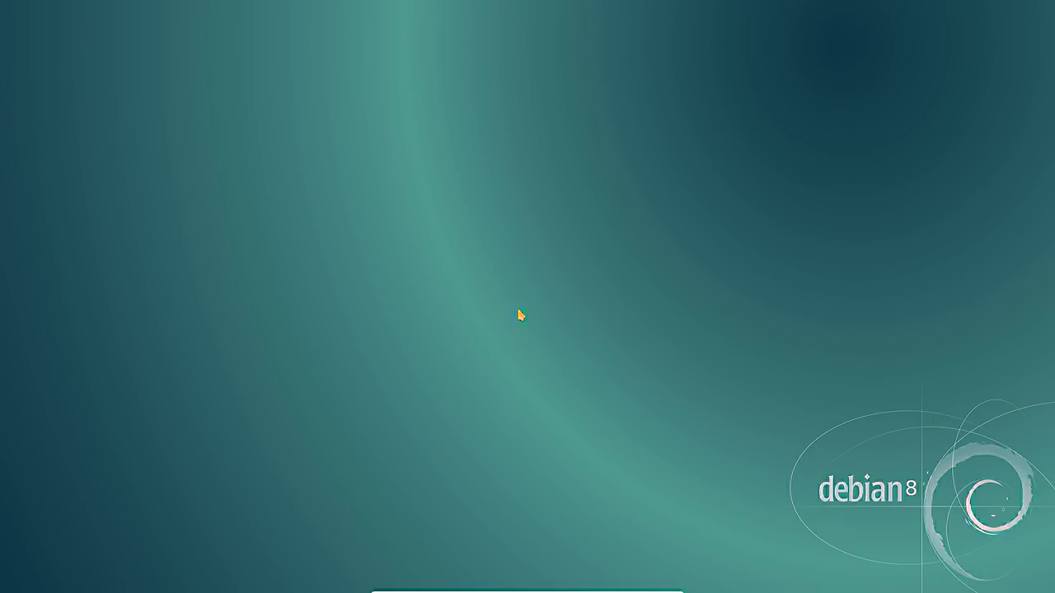